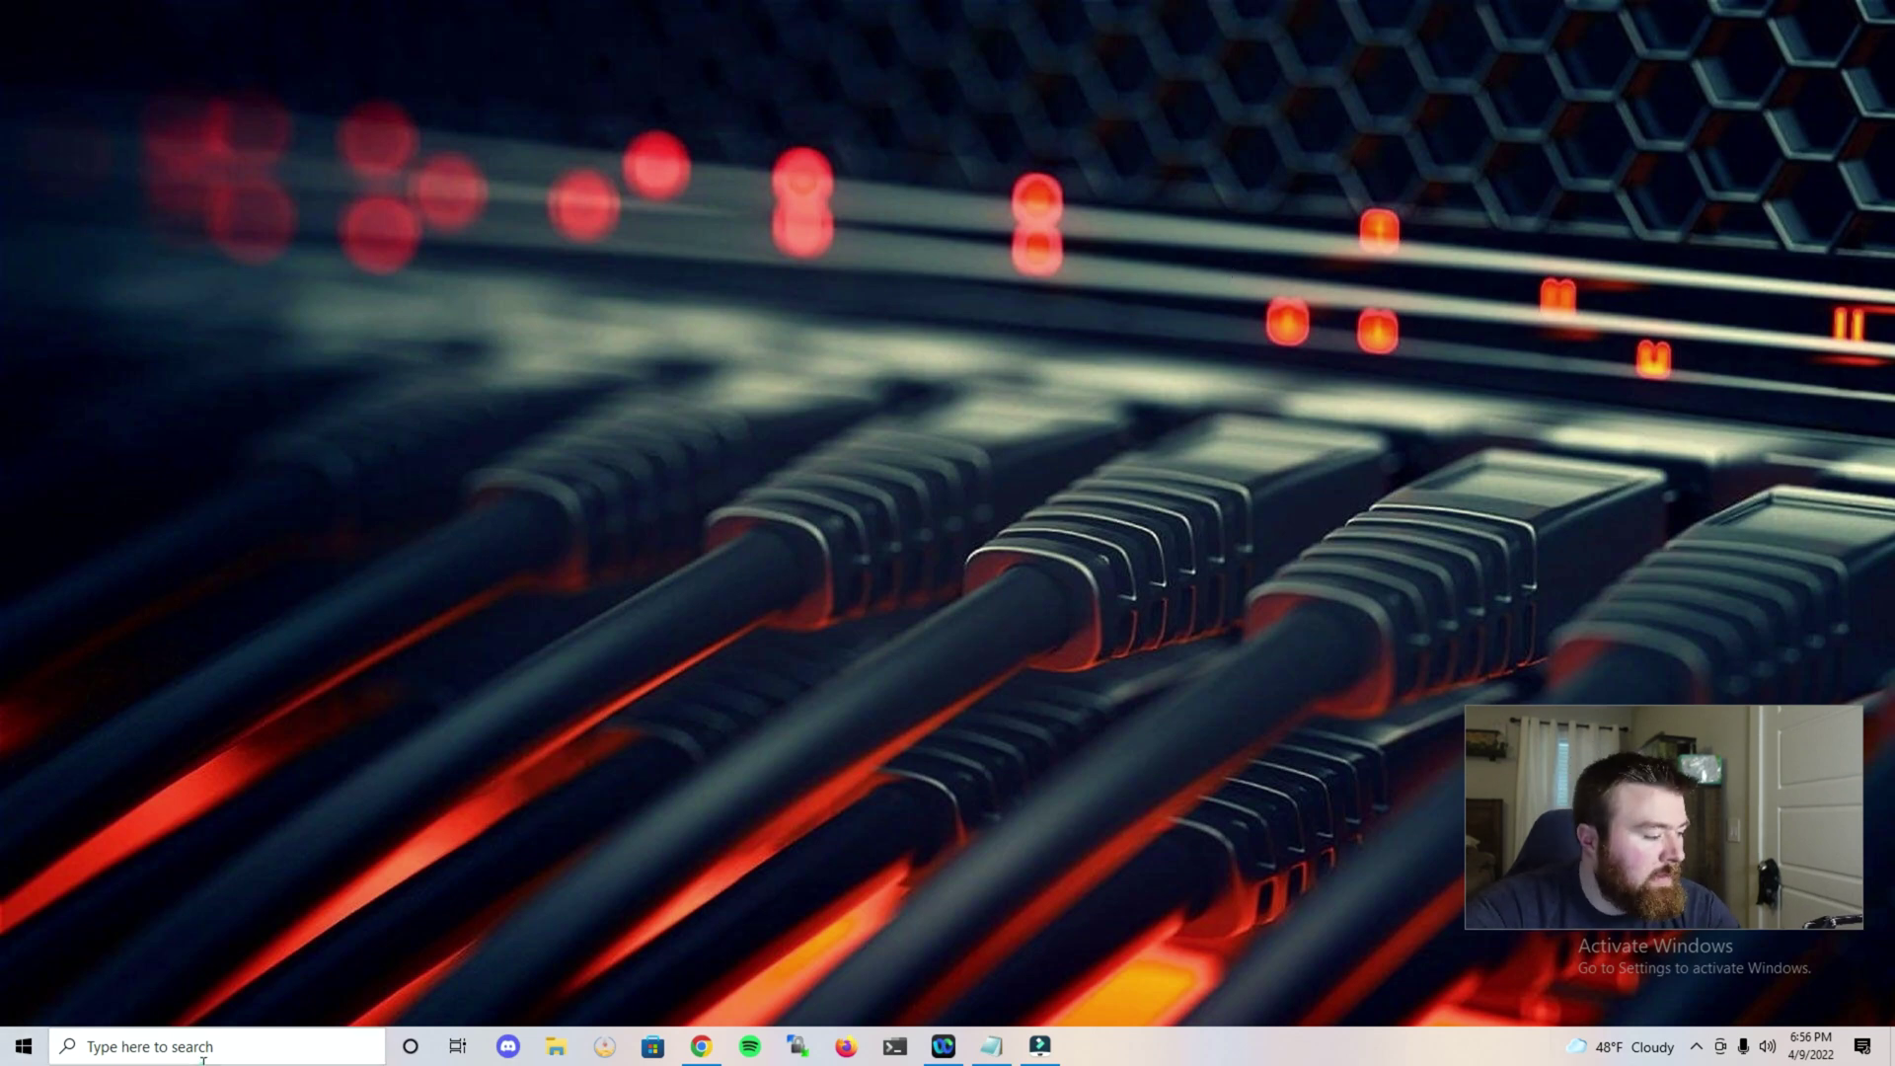
Open the Ethernet 3 connection properties from Control Panel's Network and Sharing Center
left_click(157, 1046)
type("control")
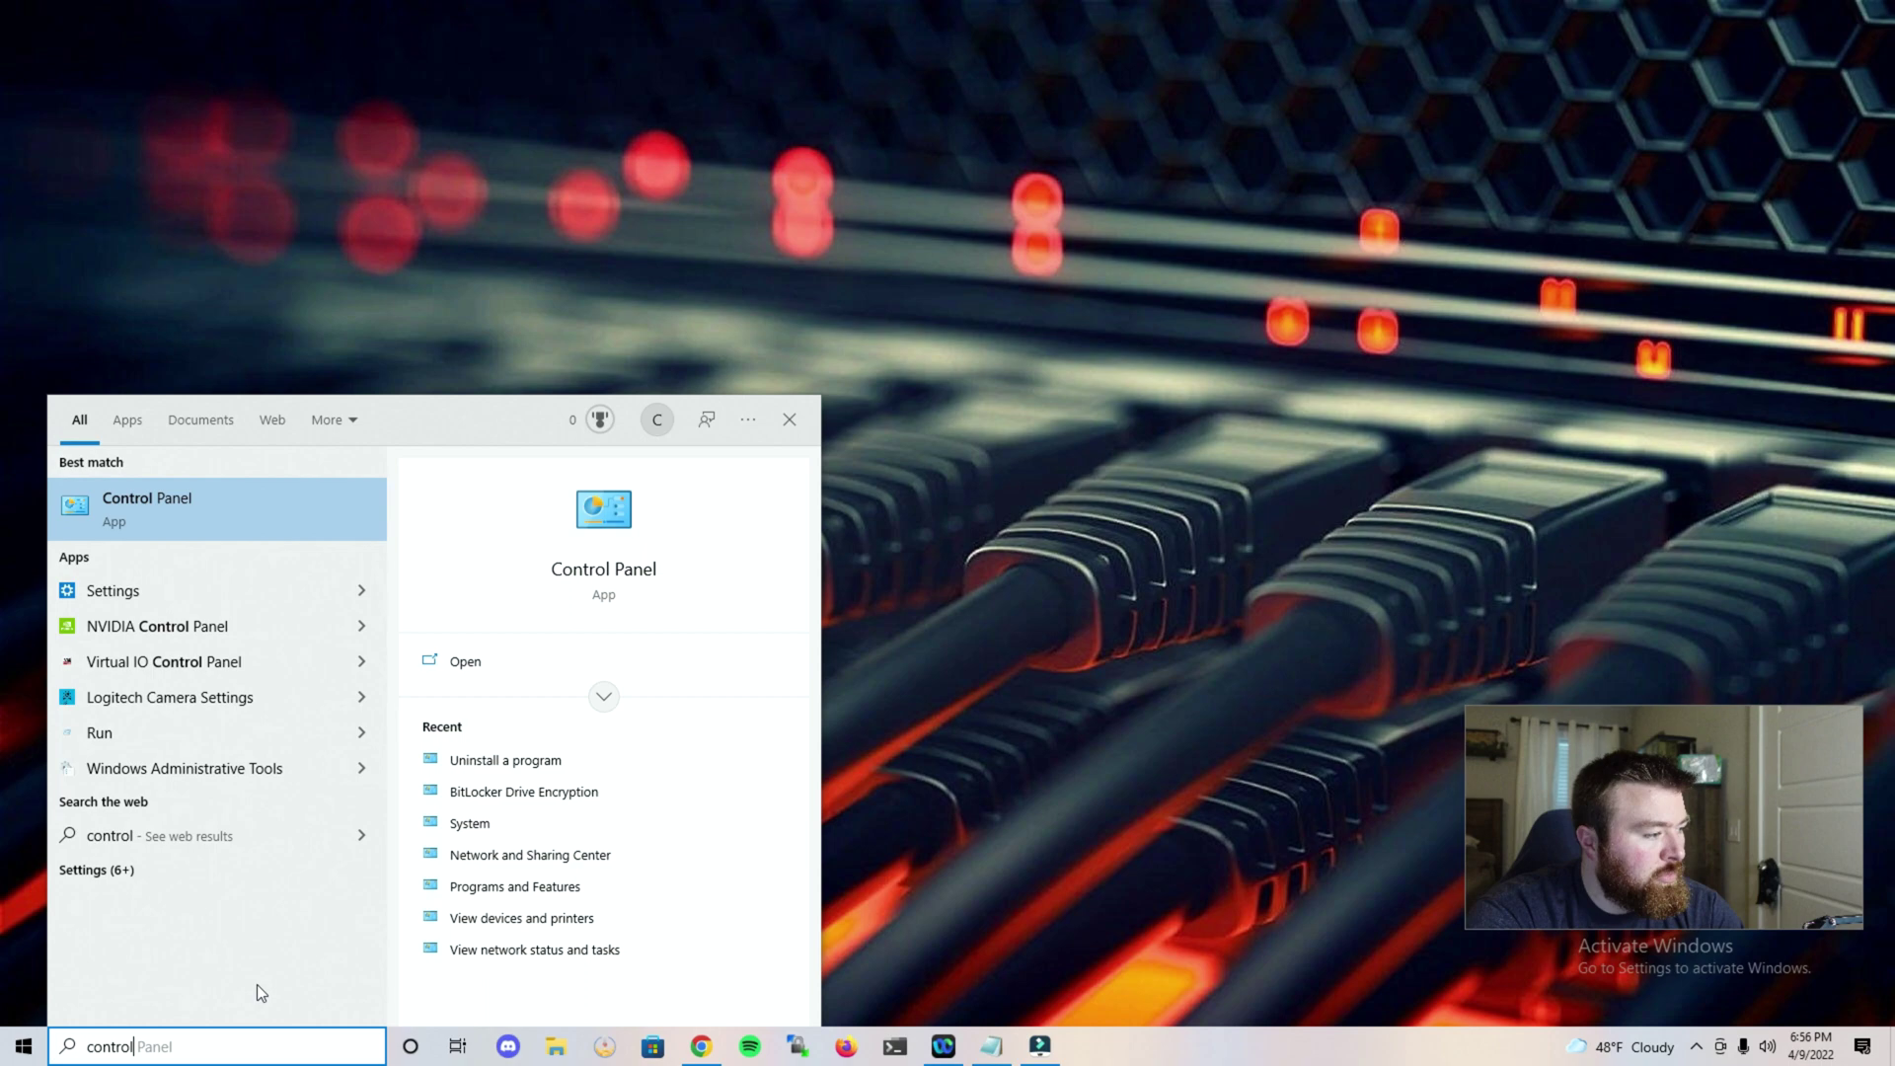
key("Return")
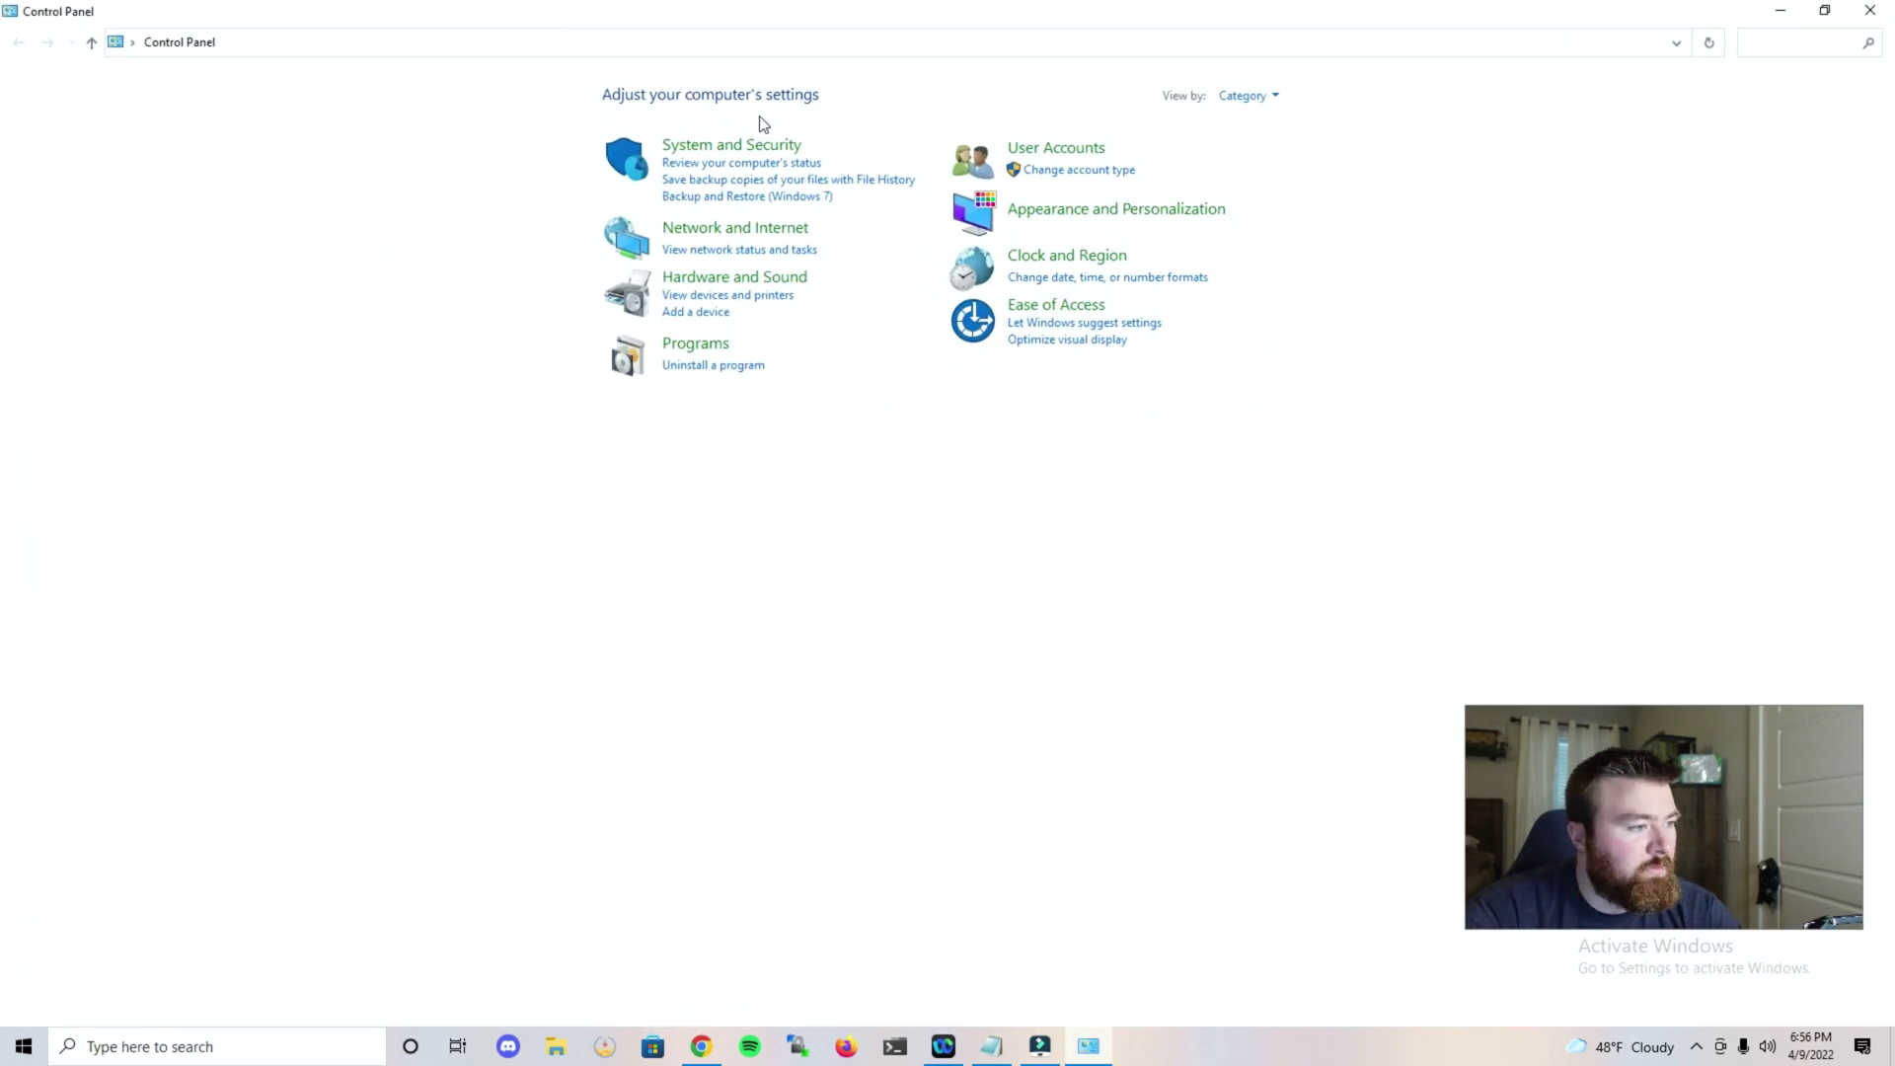
left_click(747, 229)
left_click(355, 89)
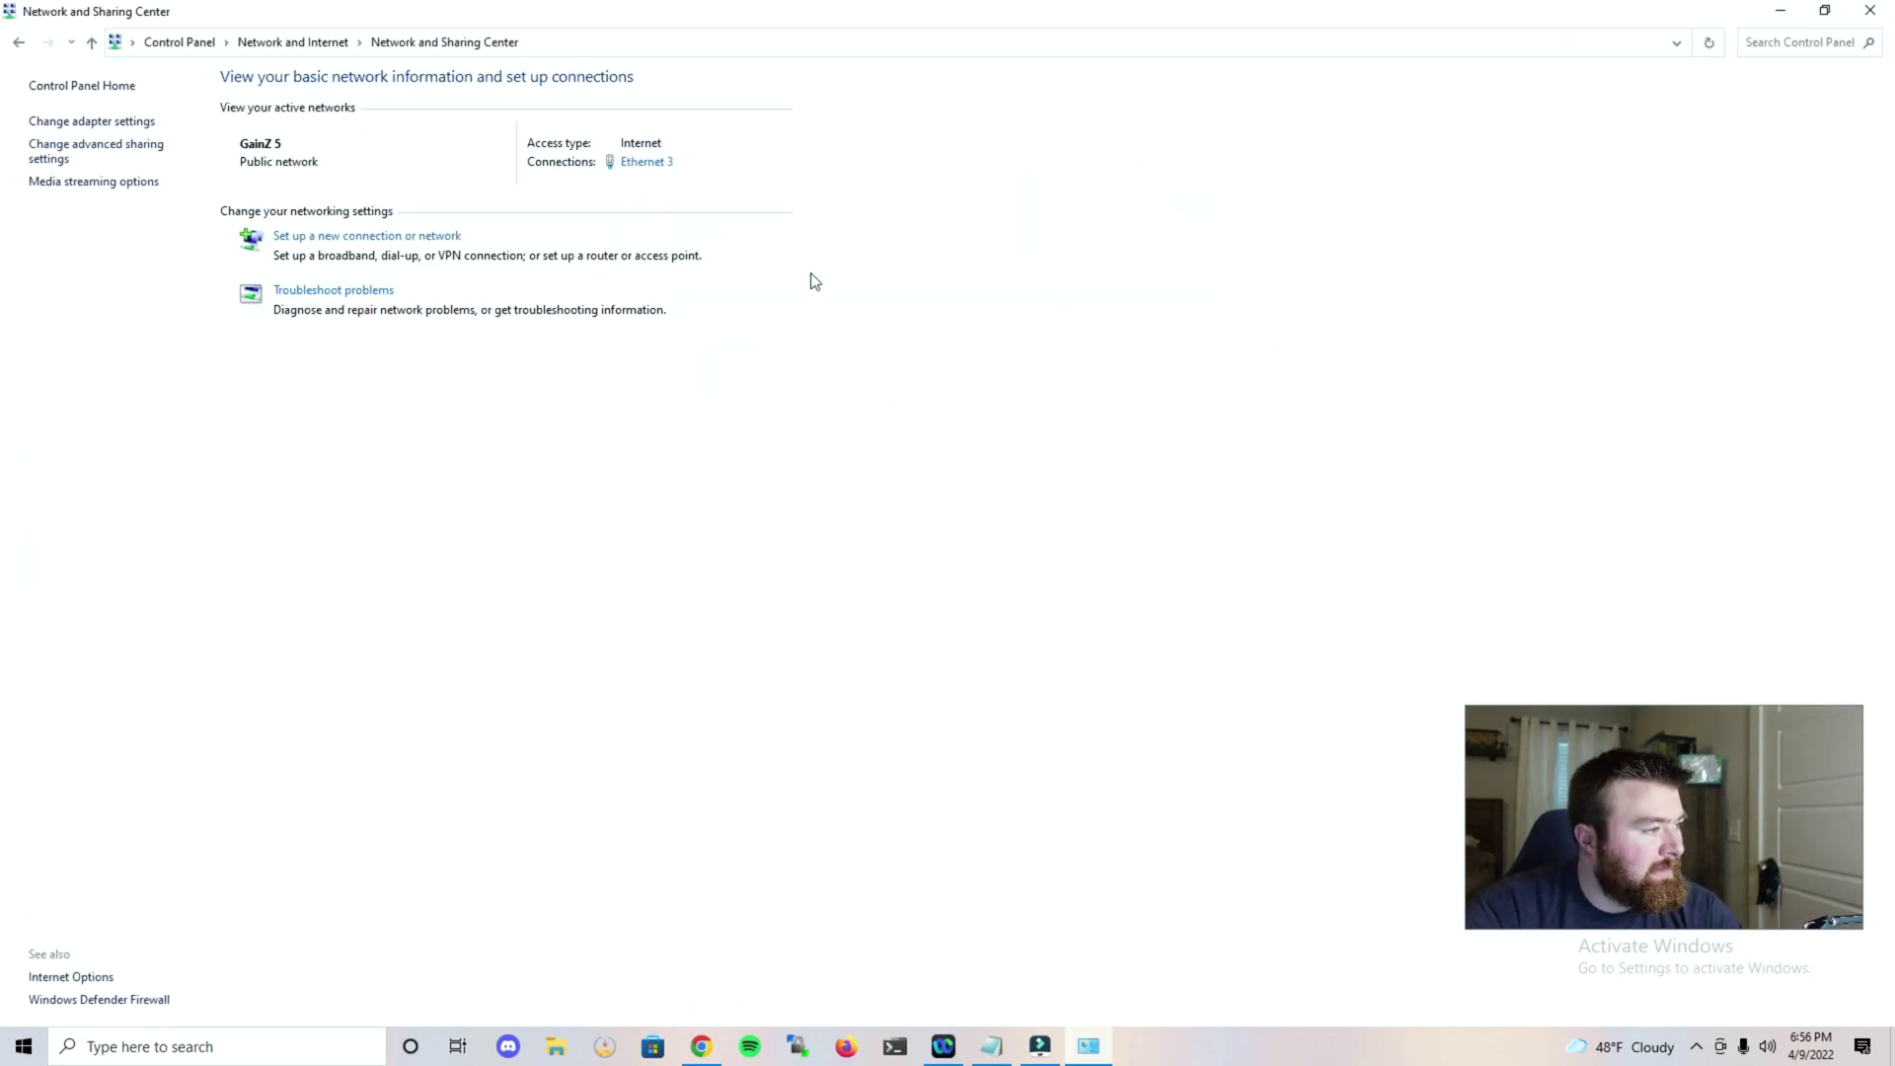
left_click(632, 164)
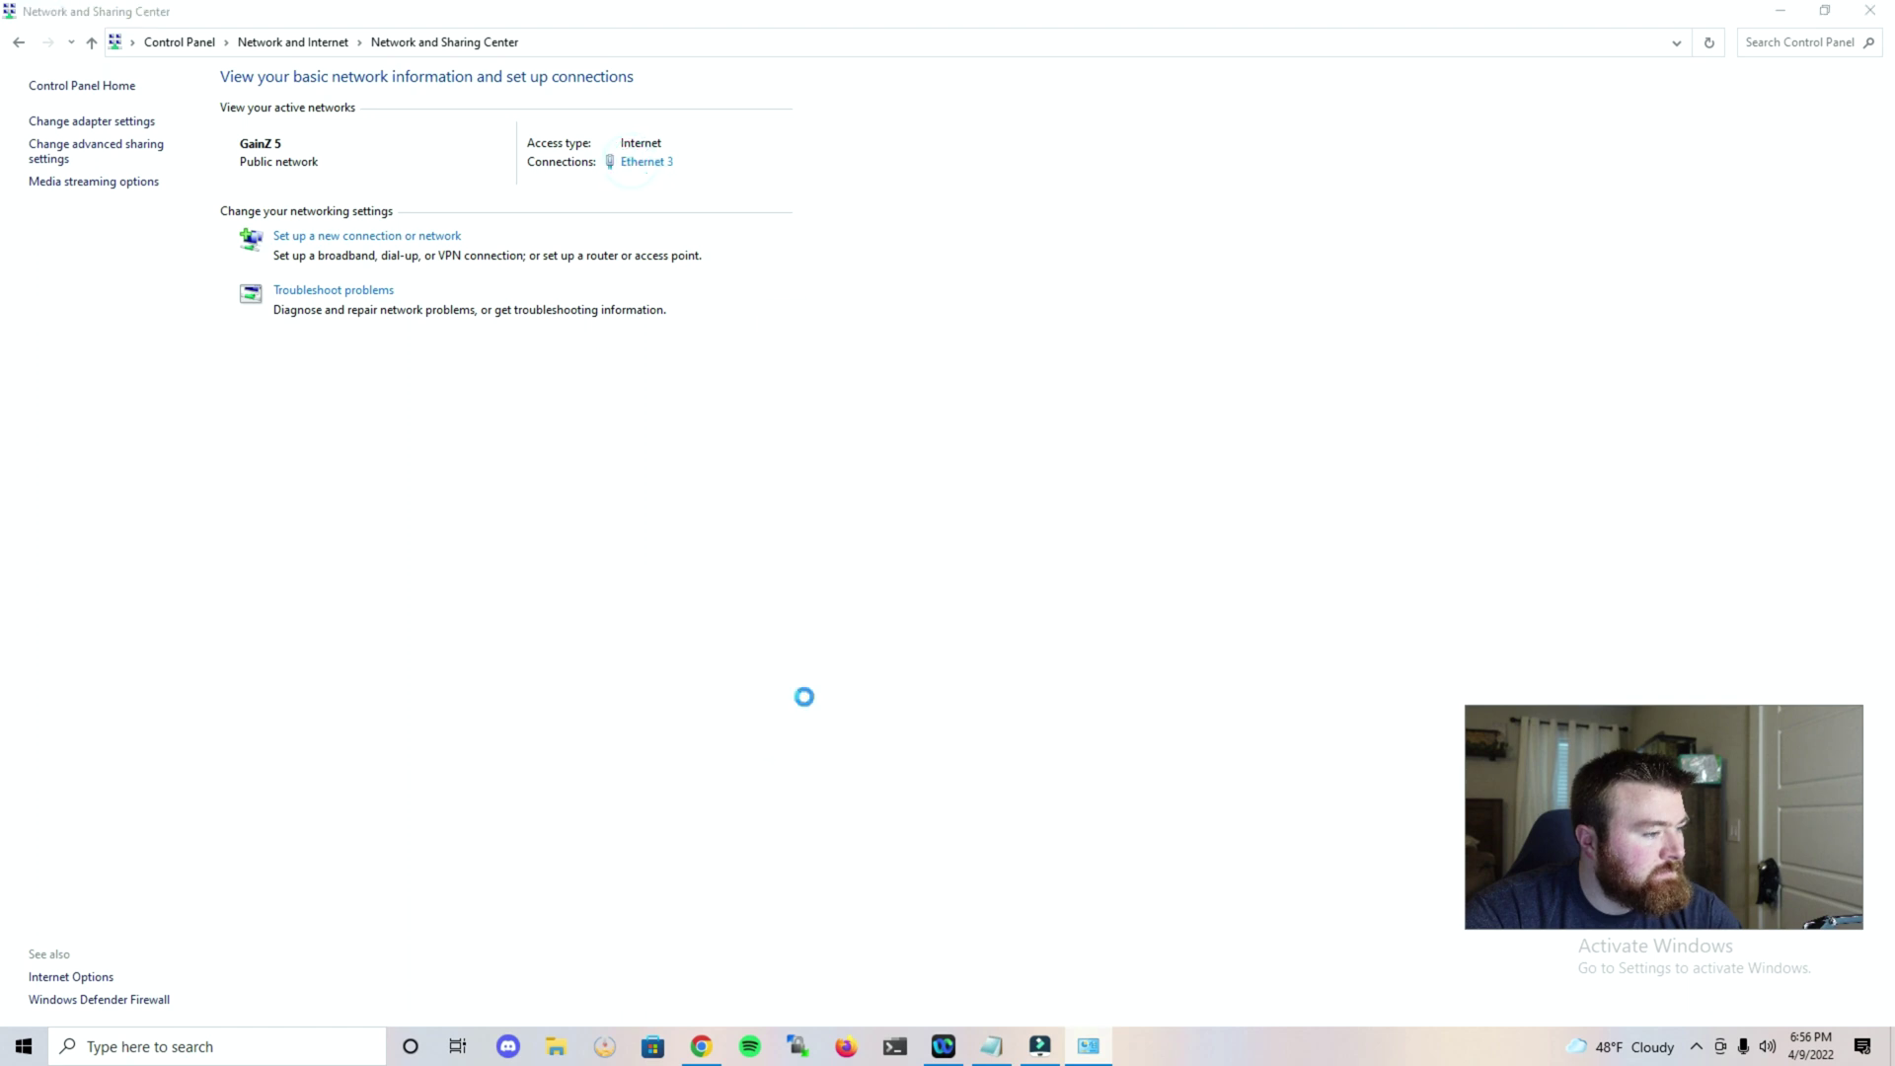
left_click(852, 683)
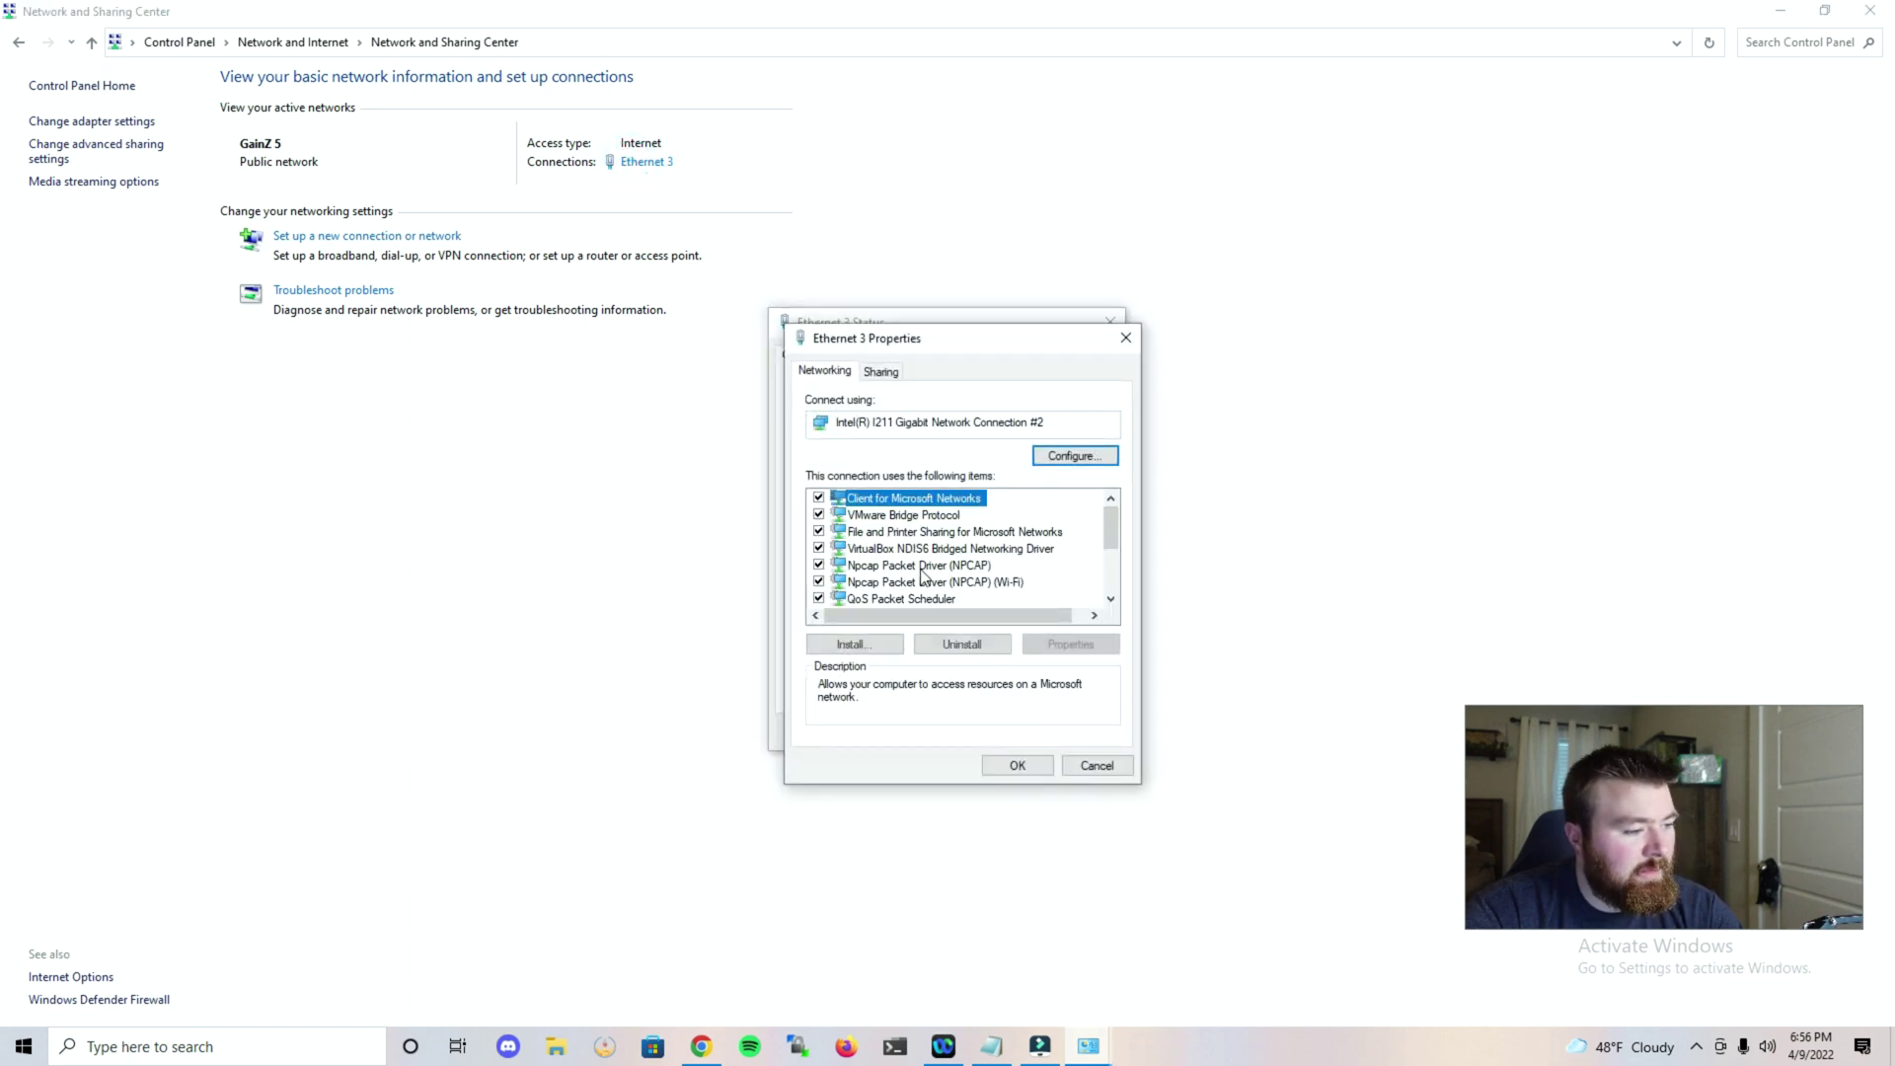
Review the Ethernet 3 IPv4 settings, then make Network 9 a private, discoverable network
scroll(972, 572, "down", 1)
scroll(972, 571, "down", 1)
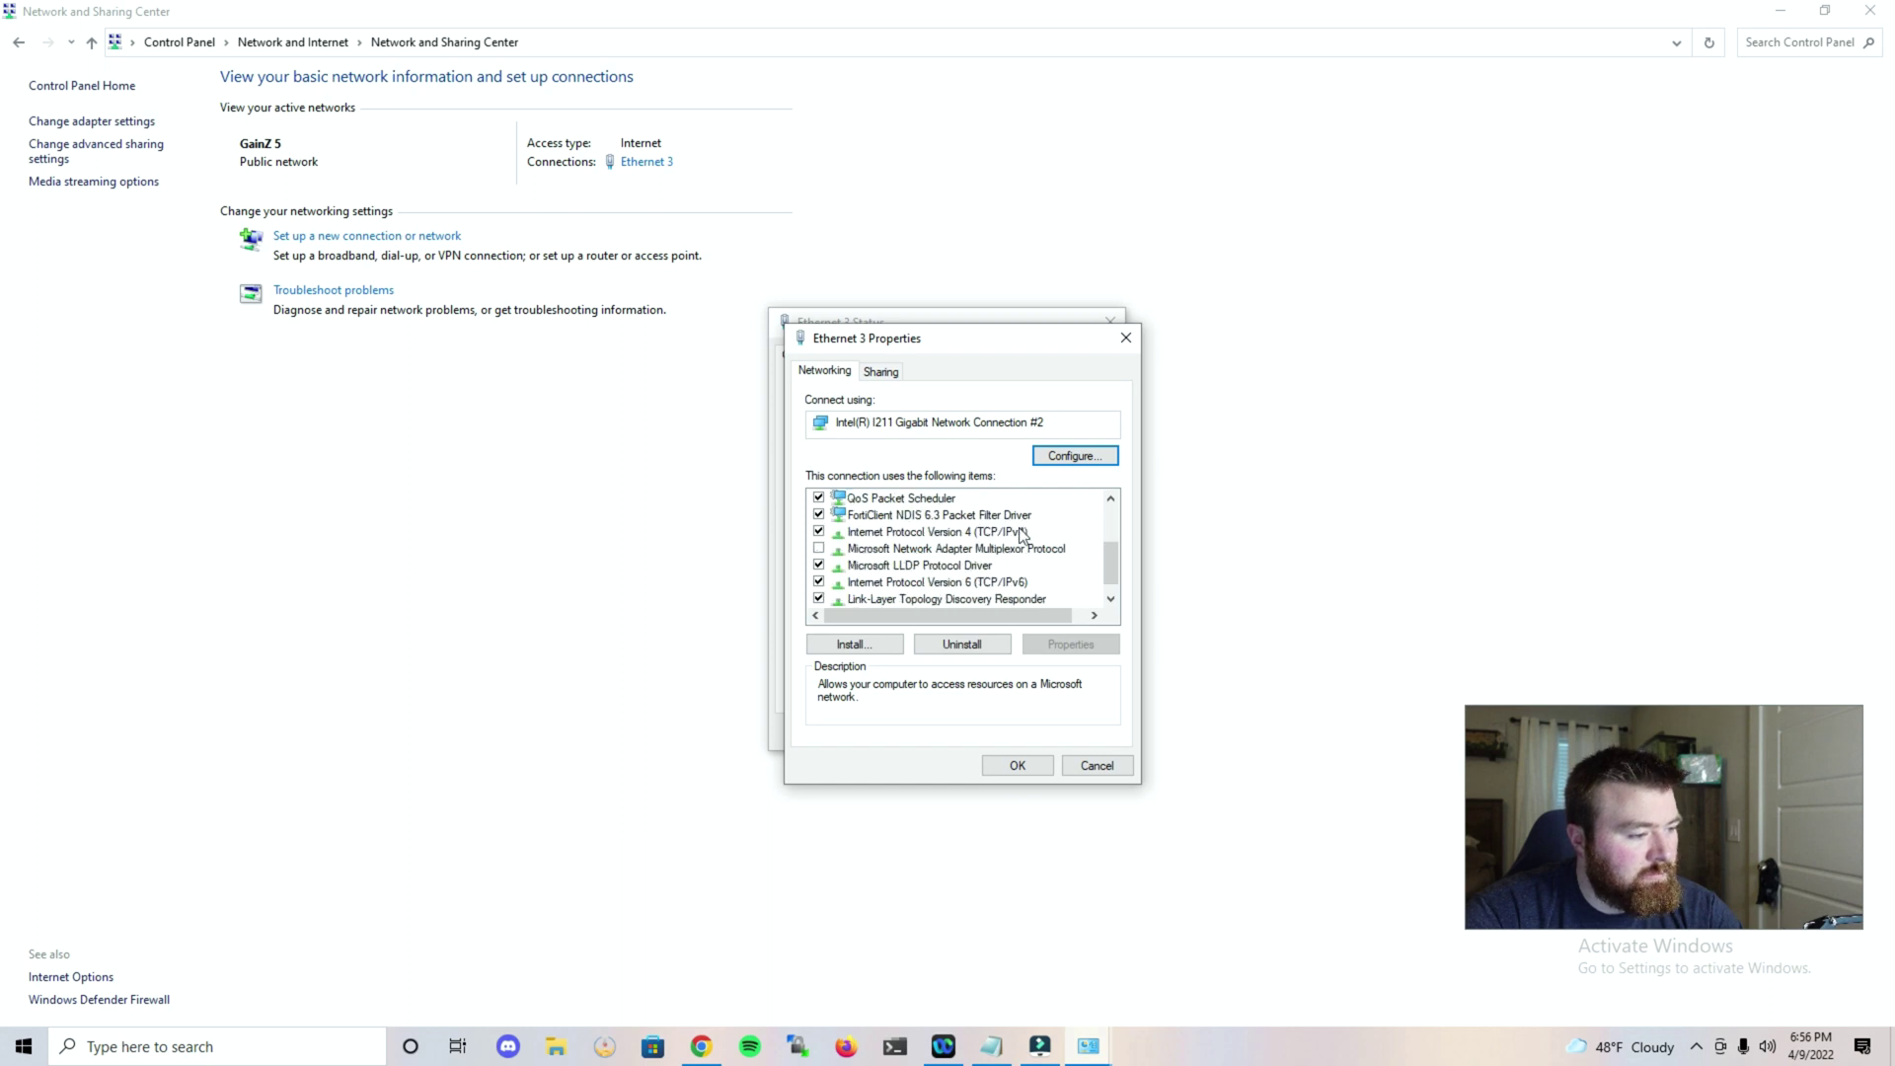
double_click(1025, 531)
left_click(1112, 827)
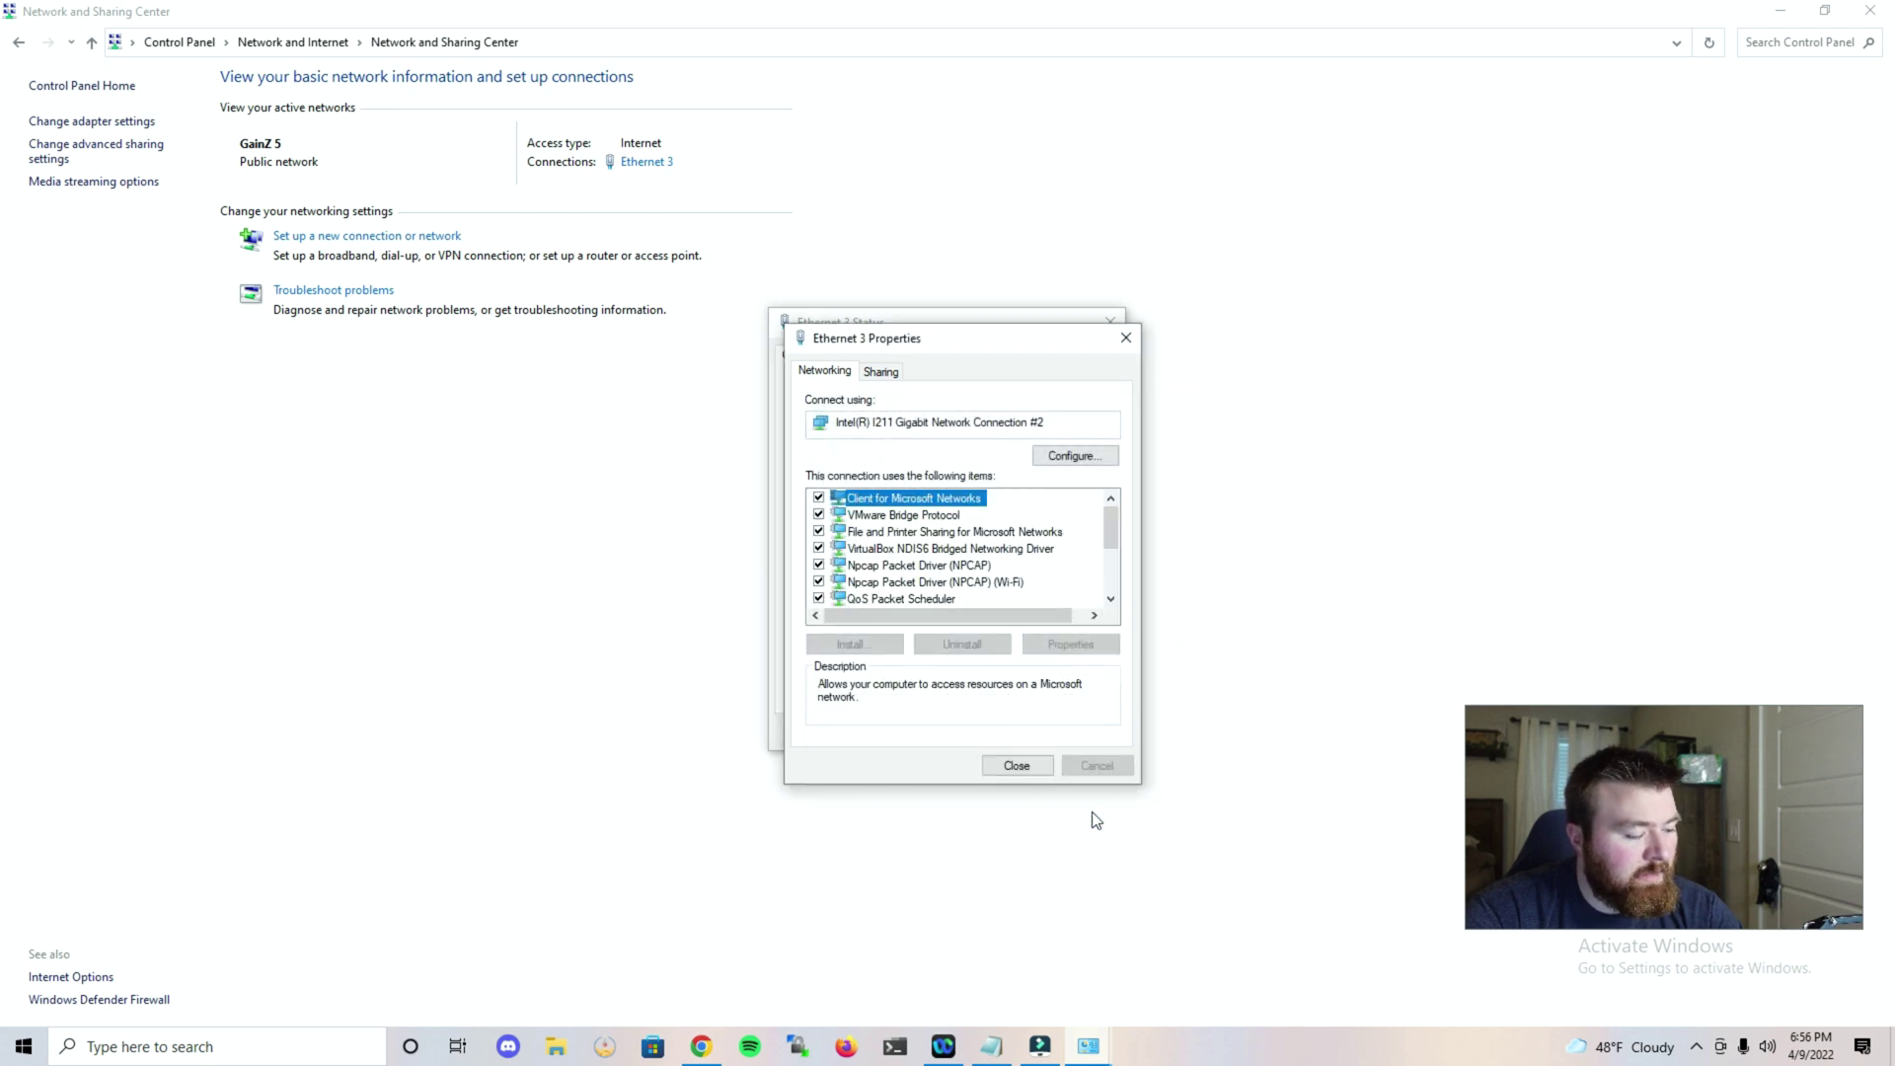
left_click(1006, 758)
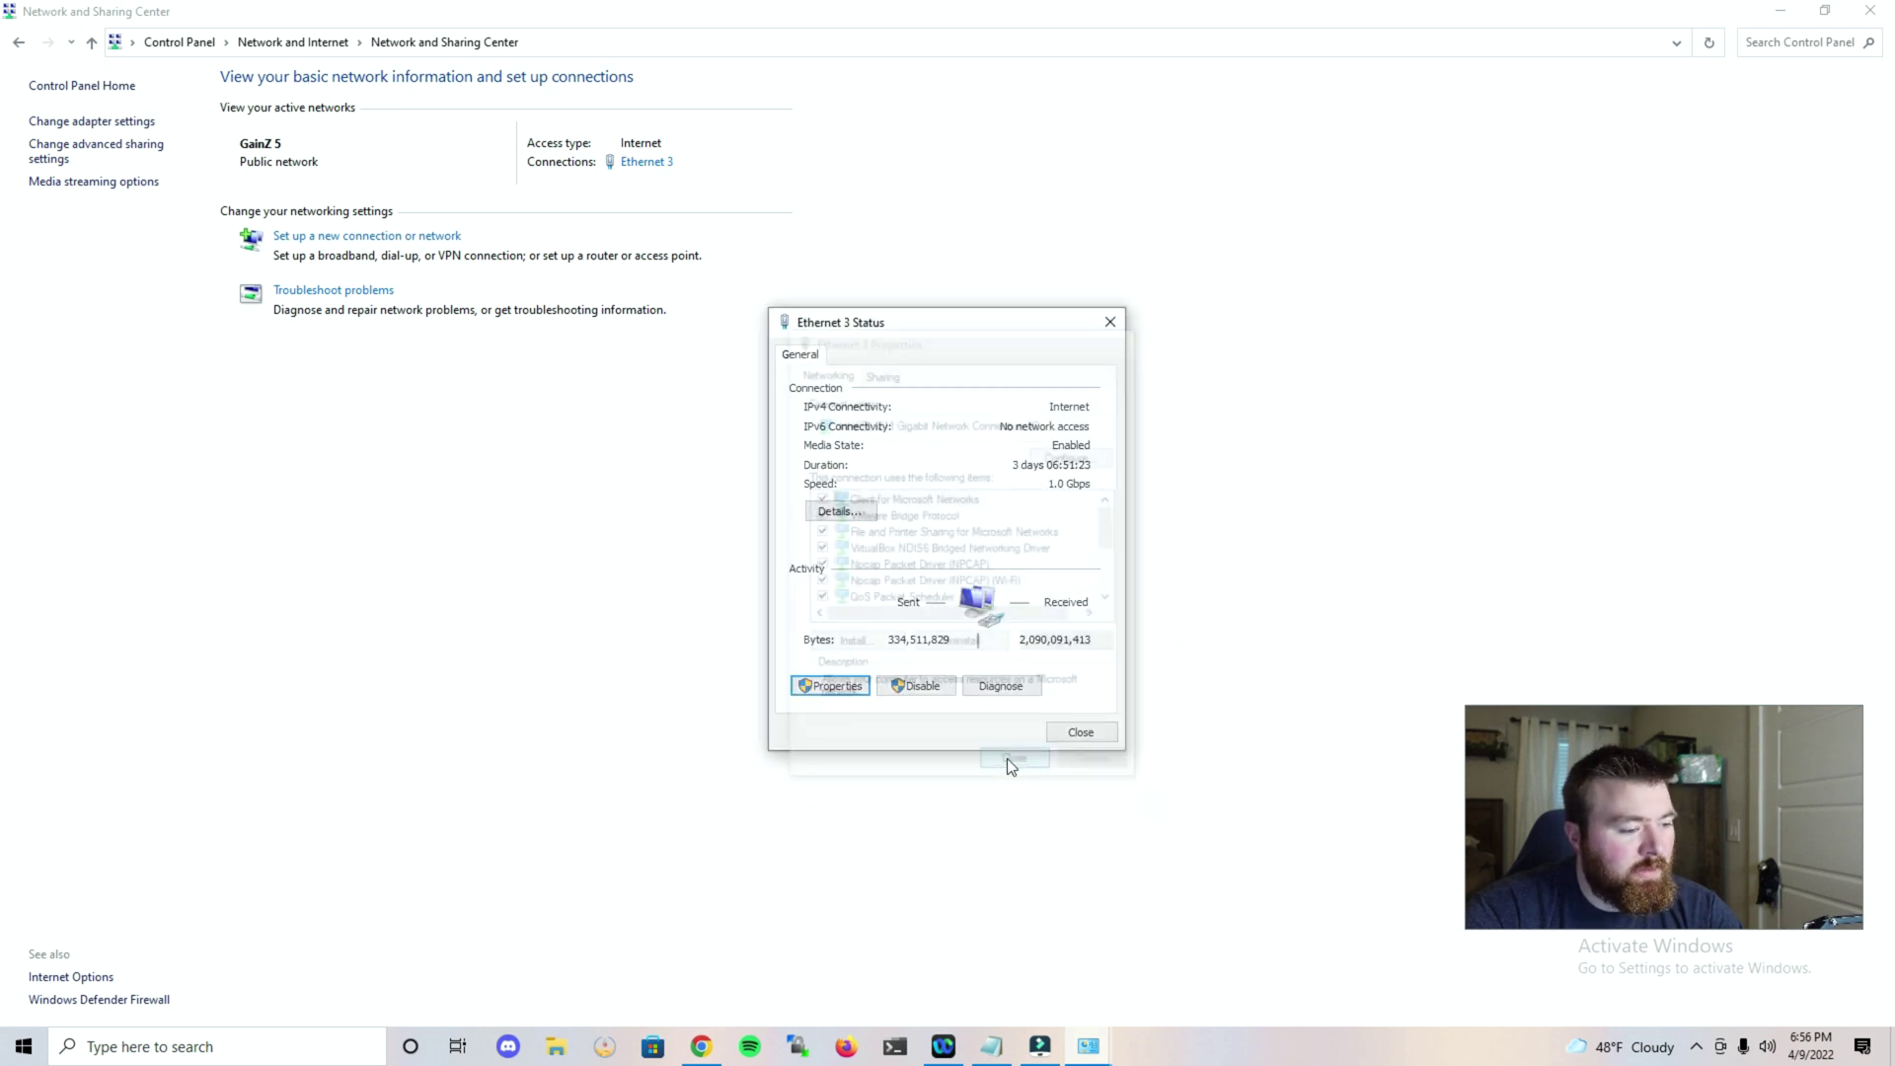
left_click(1054, 731)
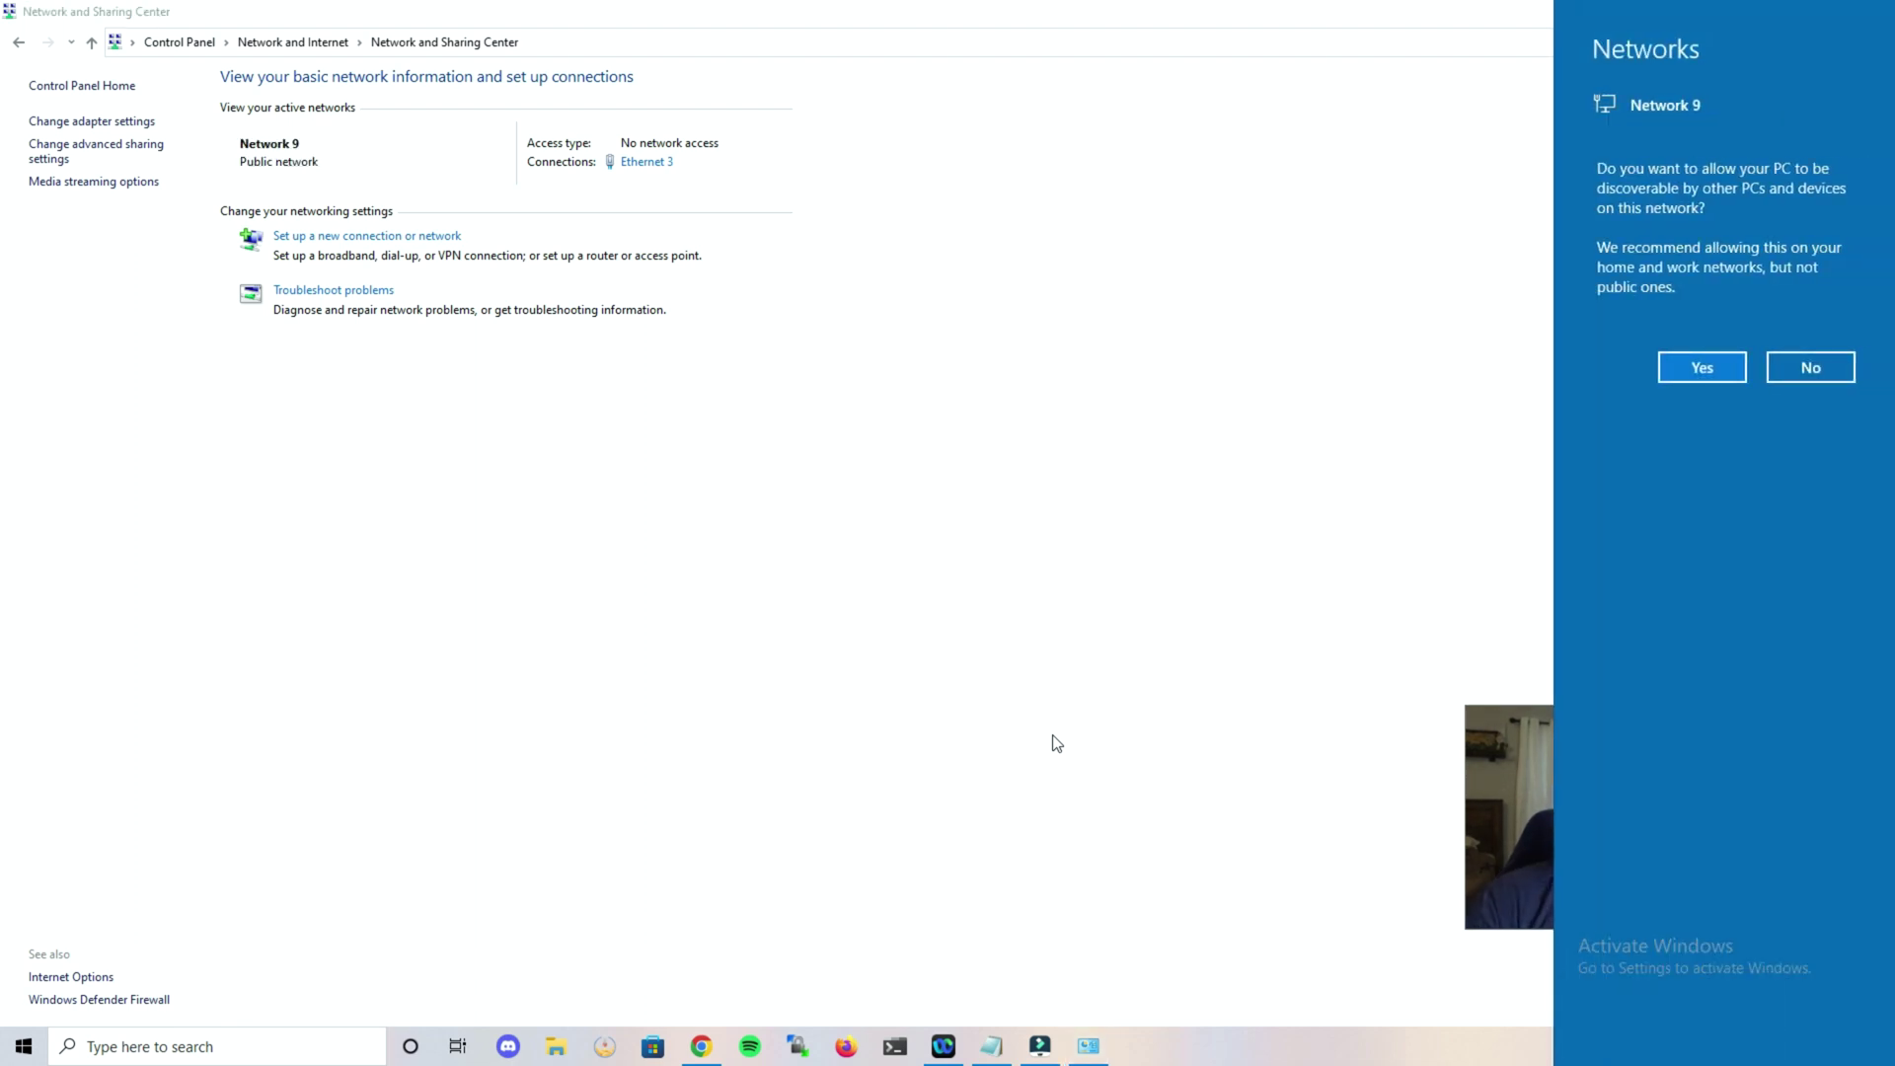
left_click(1708, 360)
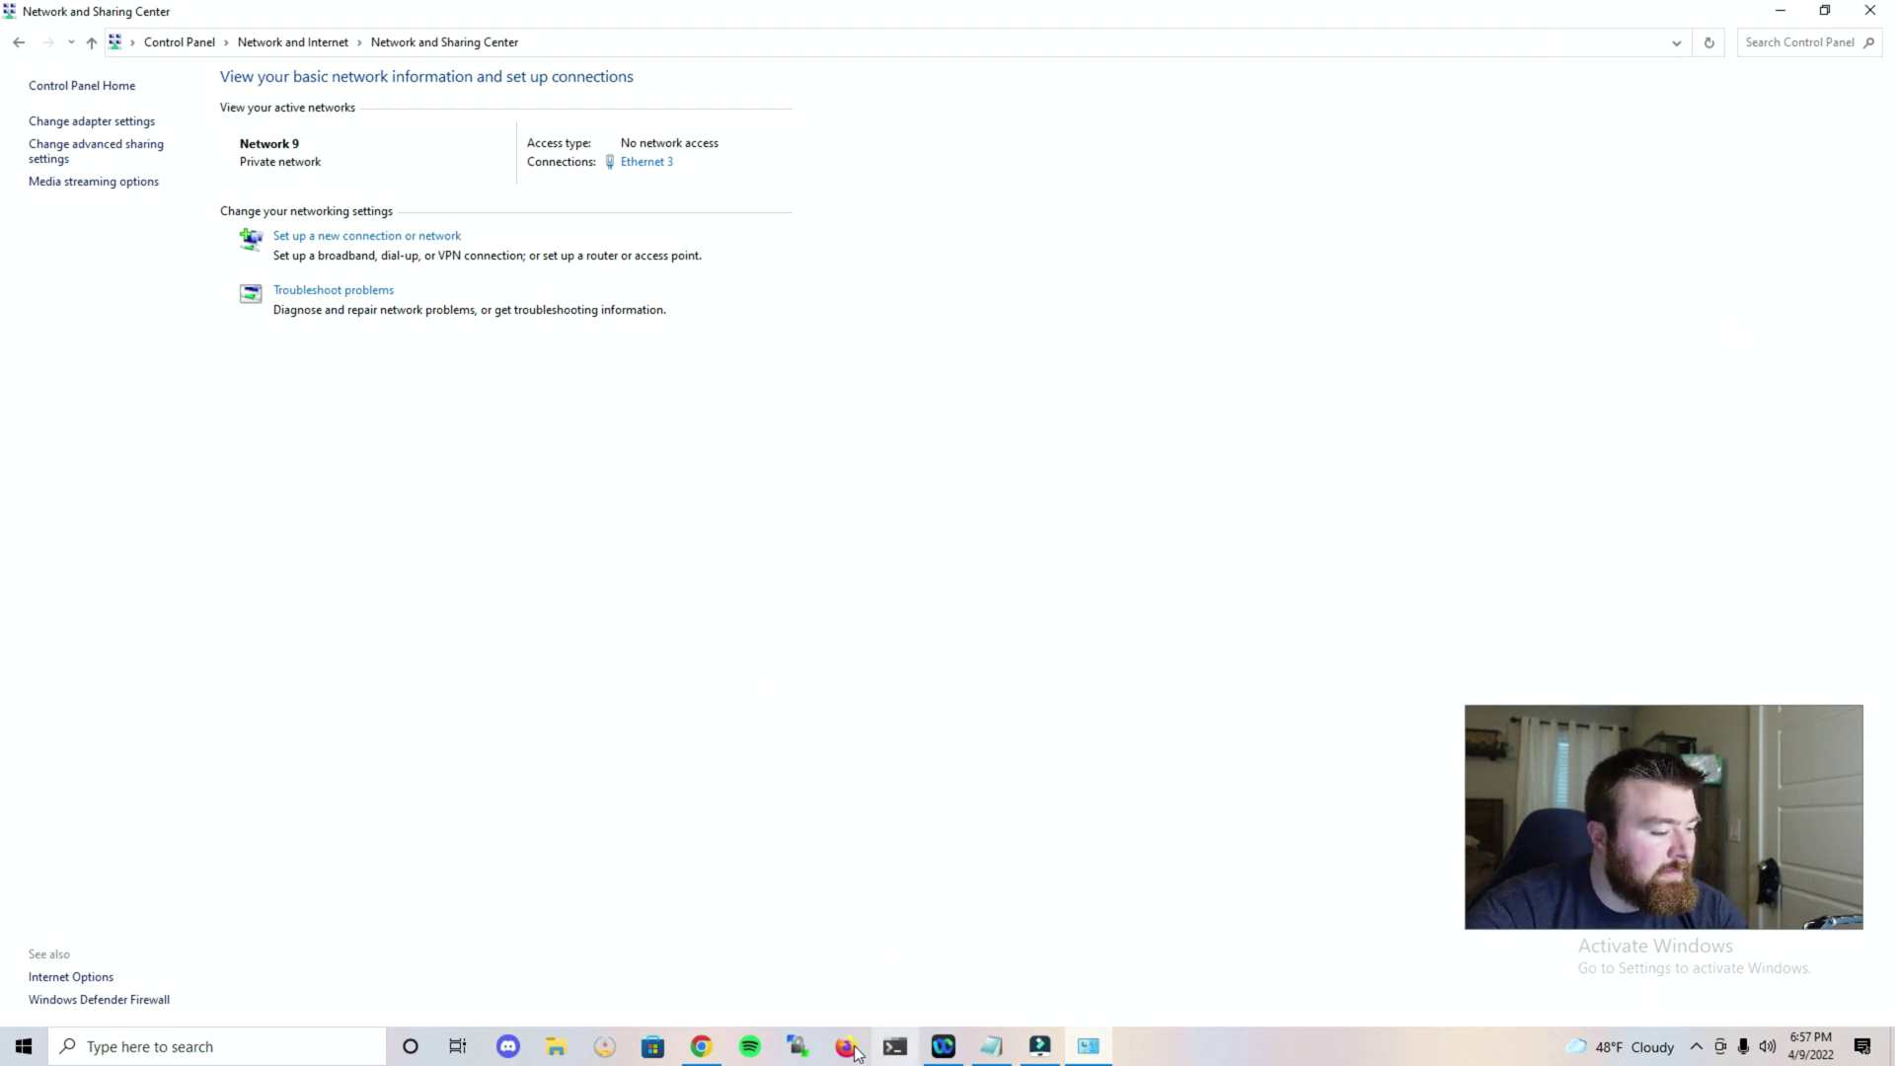
left_click(895, 1046)
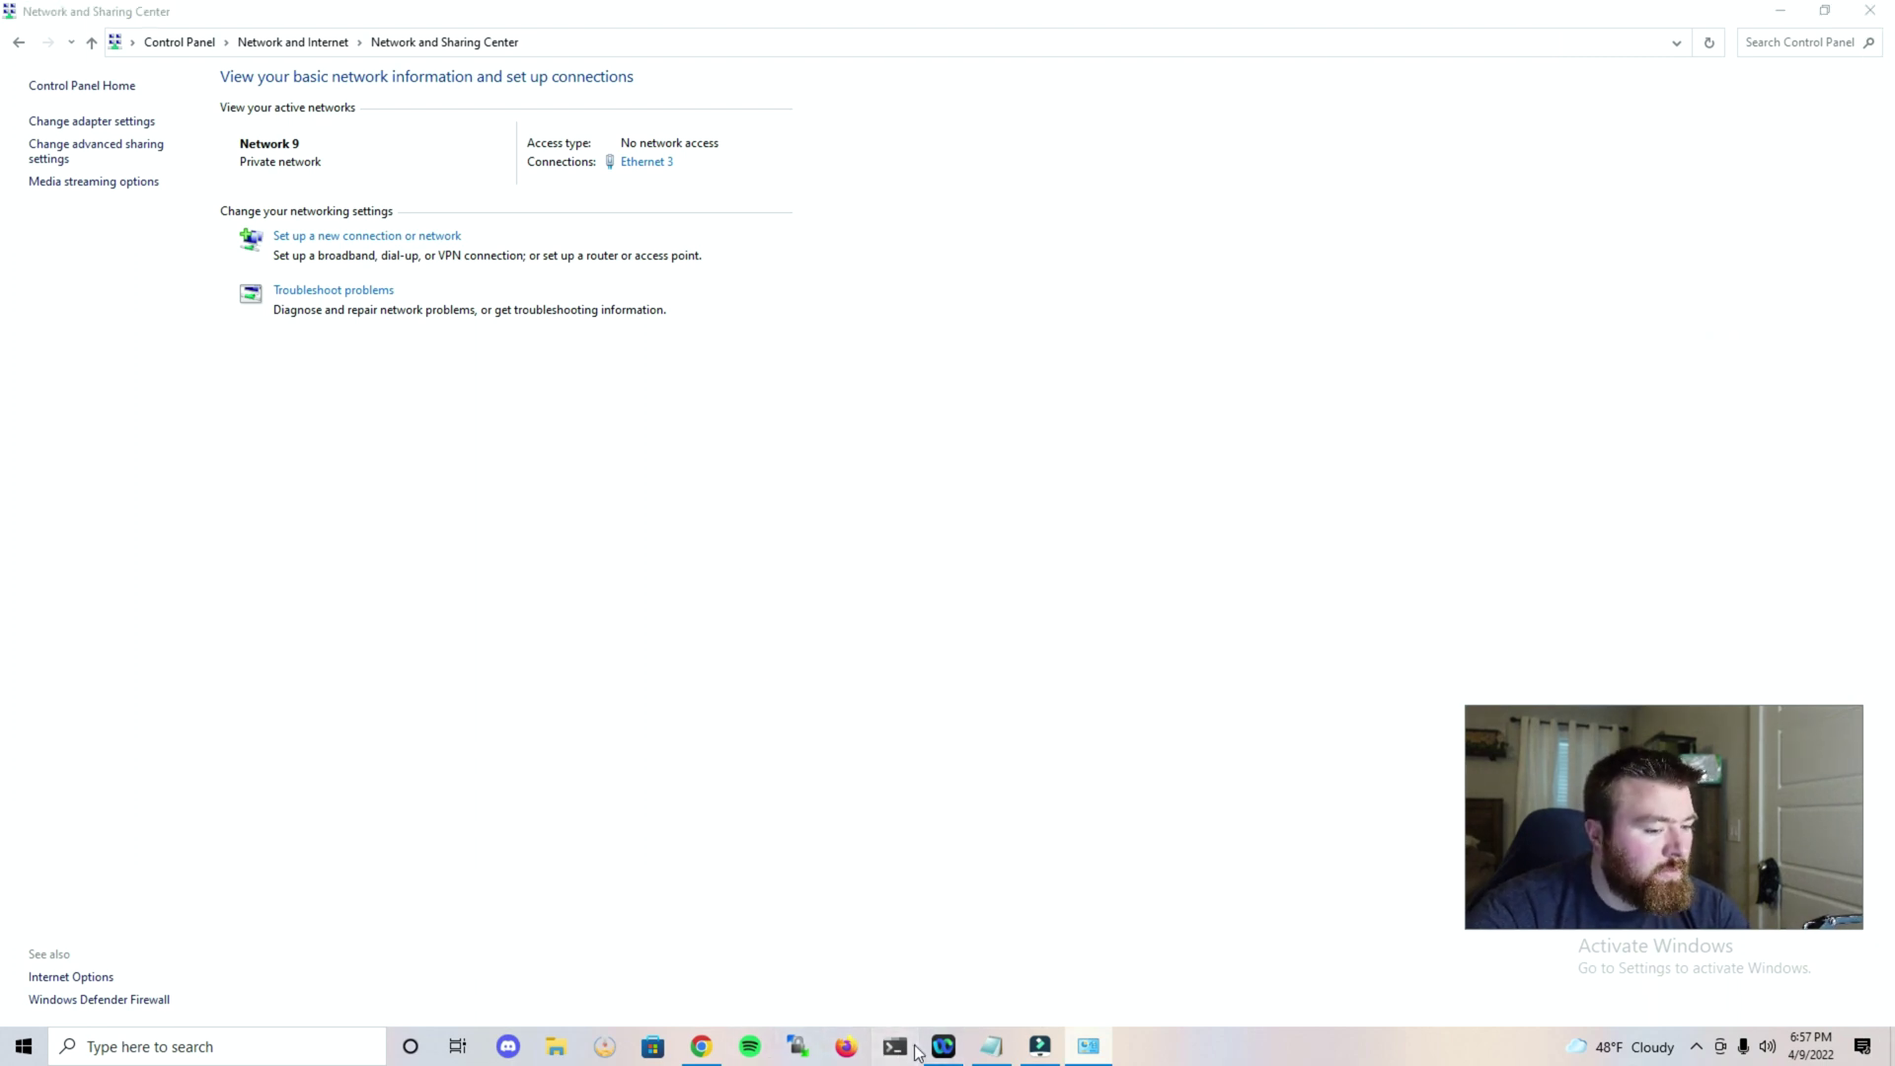
Run ipconfig and select the 192.168.1.1 default gateway address, then hide the terminal
left_click(1052, 456)
type("ipconfi")
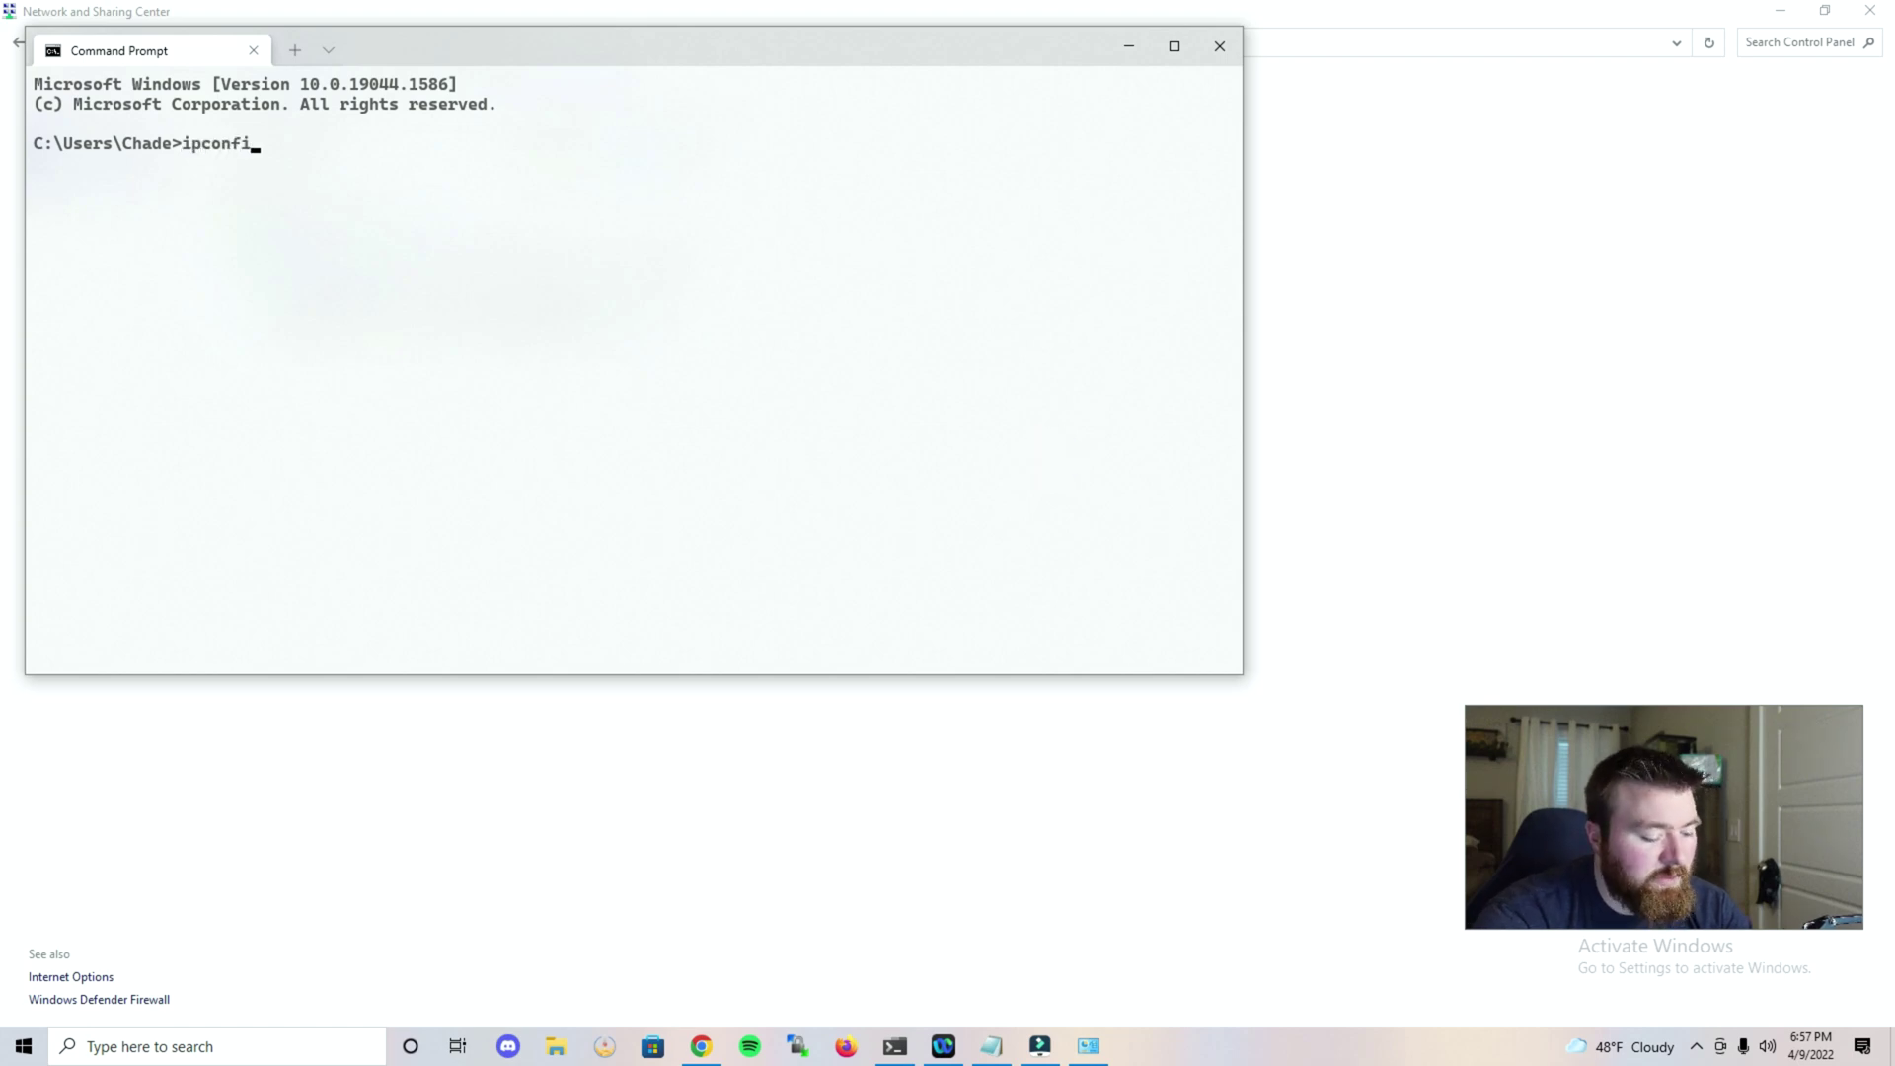
type("g")
key("Return")
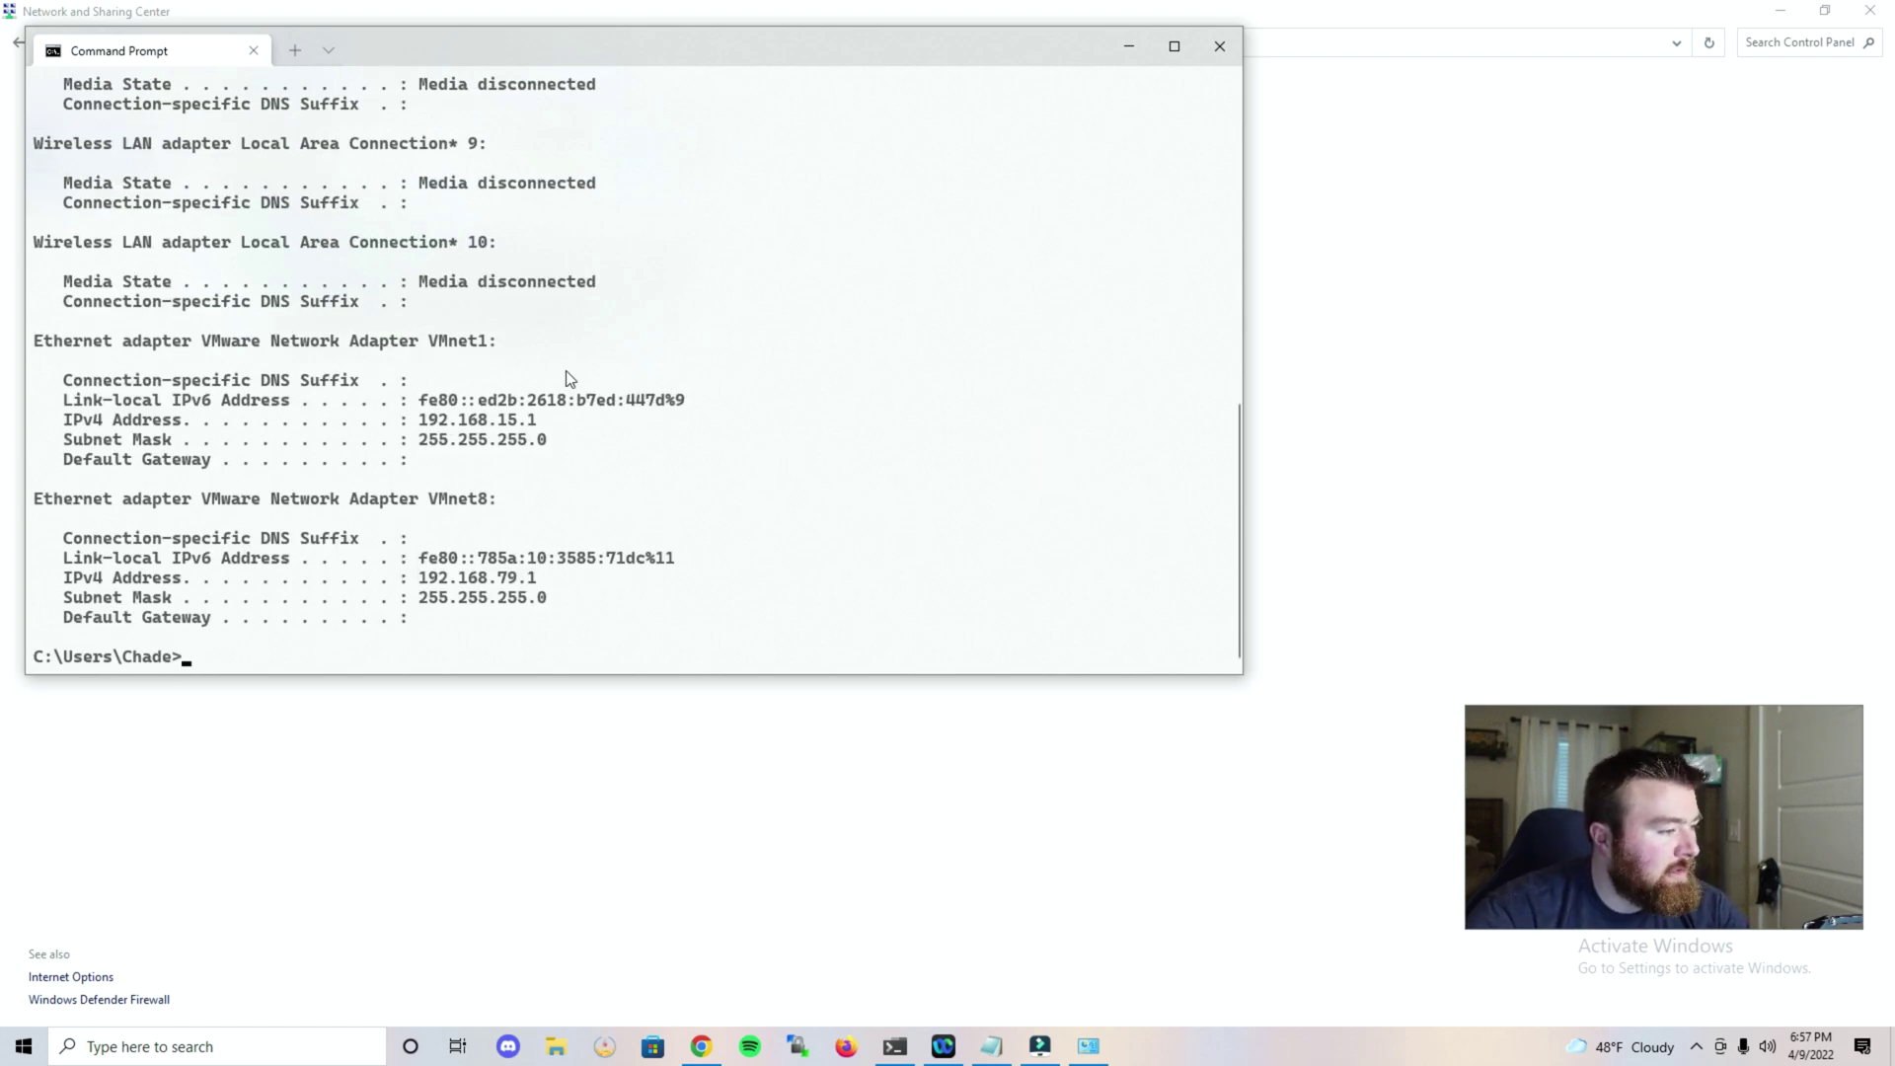
scroll(541, 431, "up", 10)
left_click_drag(502, 373, 426, 373)
key("alt+Tab")
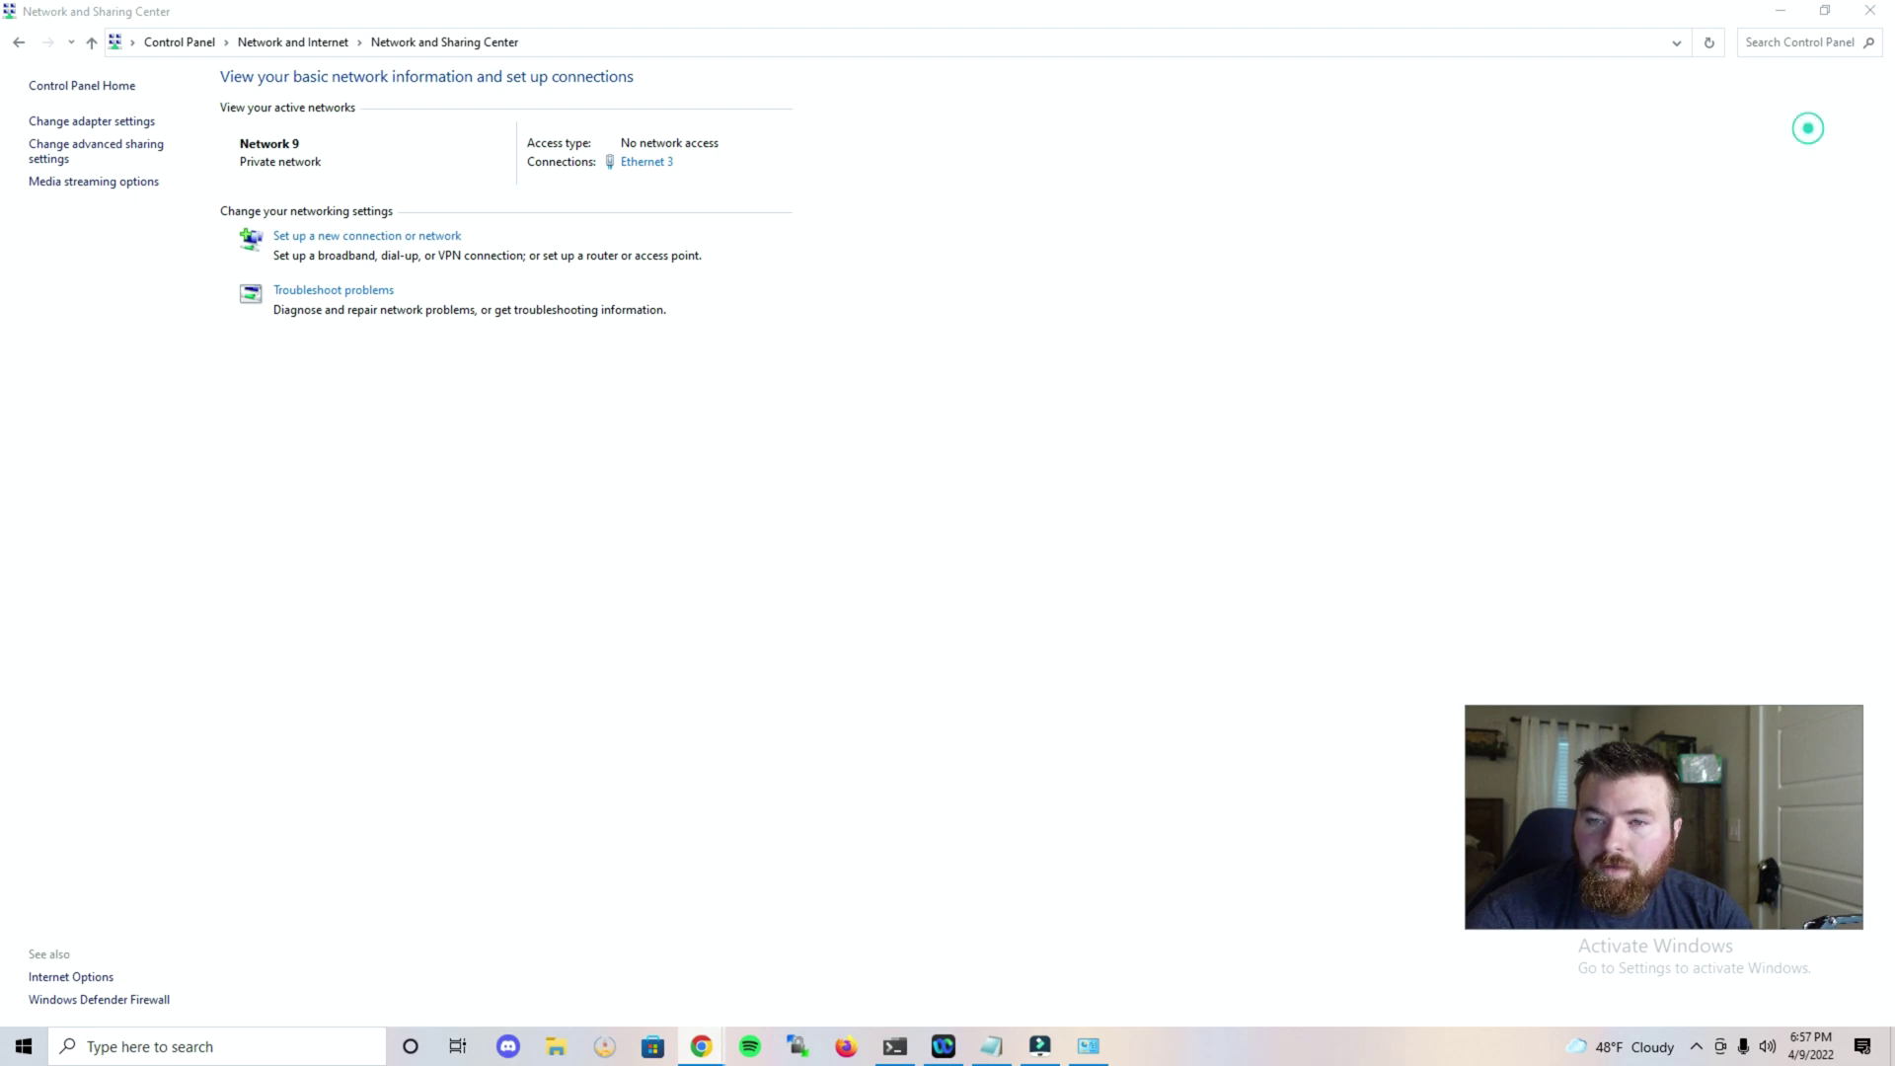
Load 192.168.1.1:4434 in the Incognito window and proceed past the certificate warning
left_click_drag(1737, 394, 1273, 15)
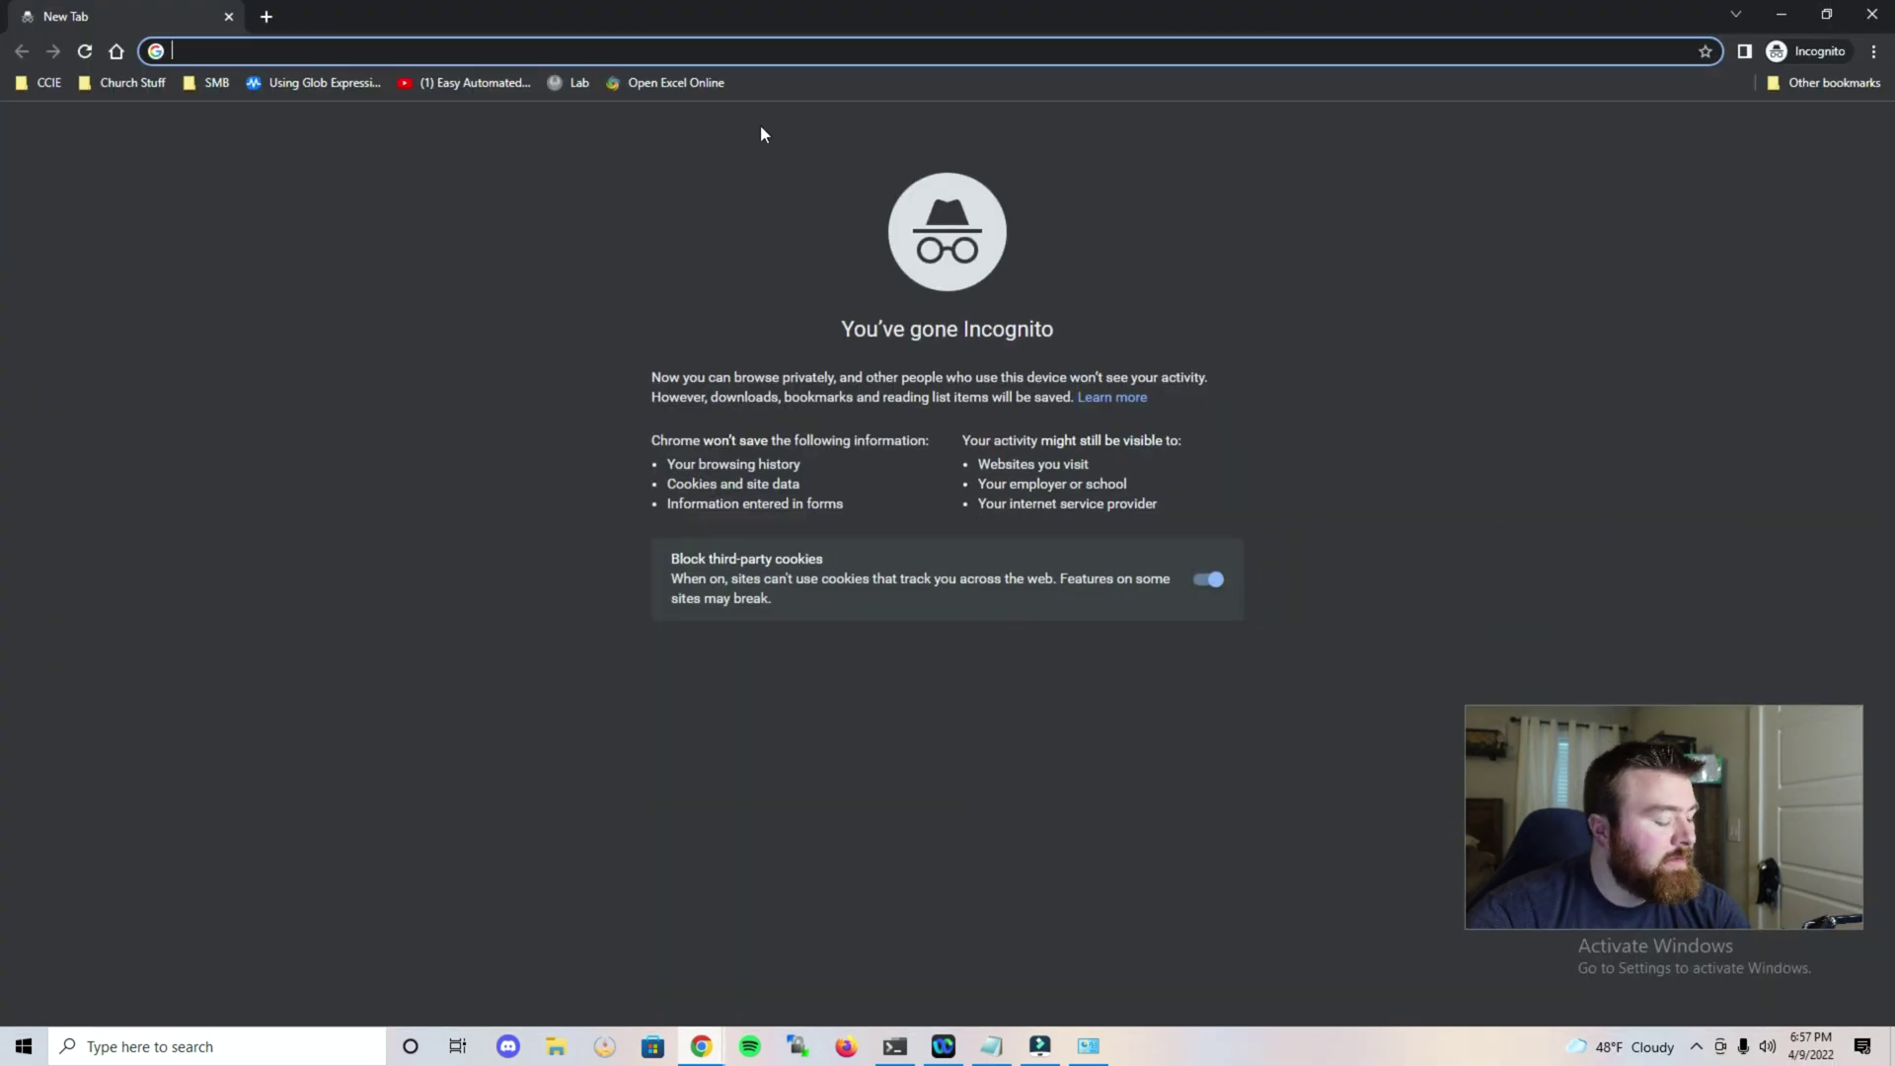
type("192.168.1.1:4434")
key("Return")
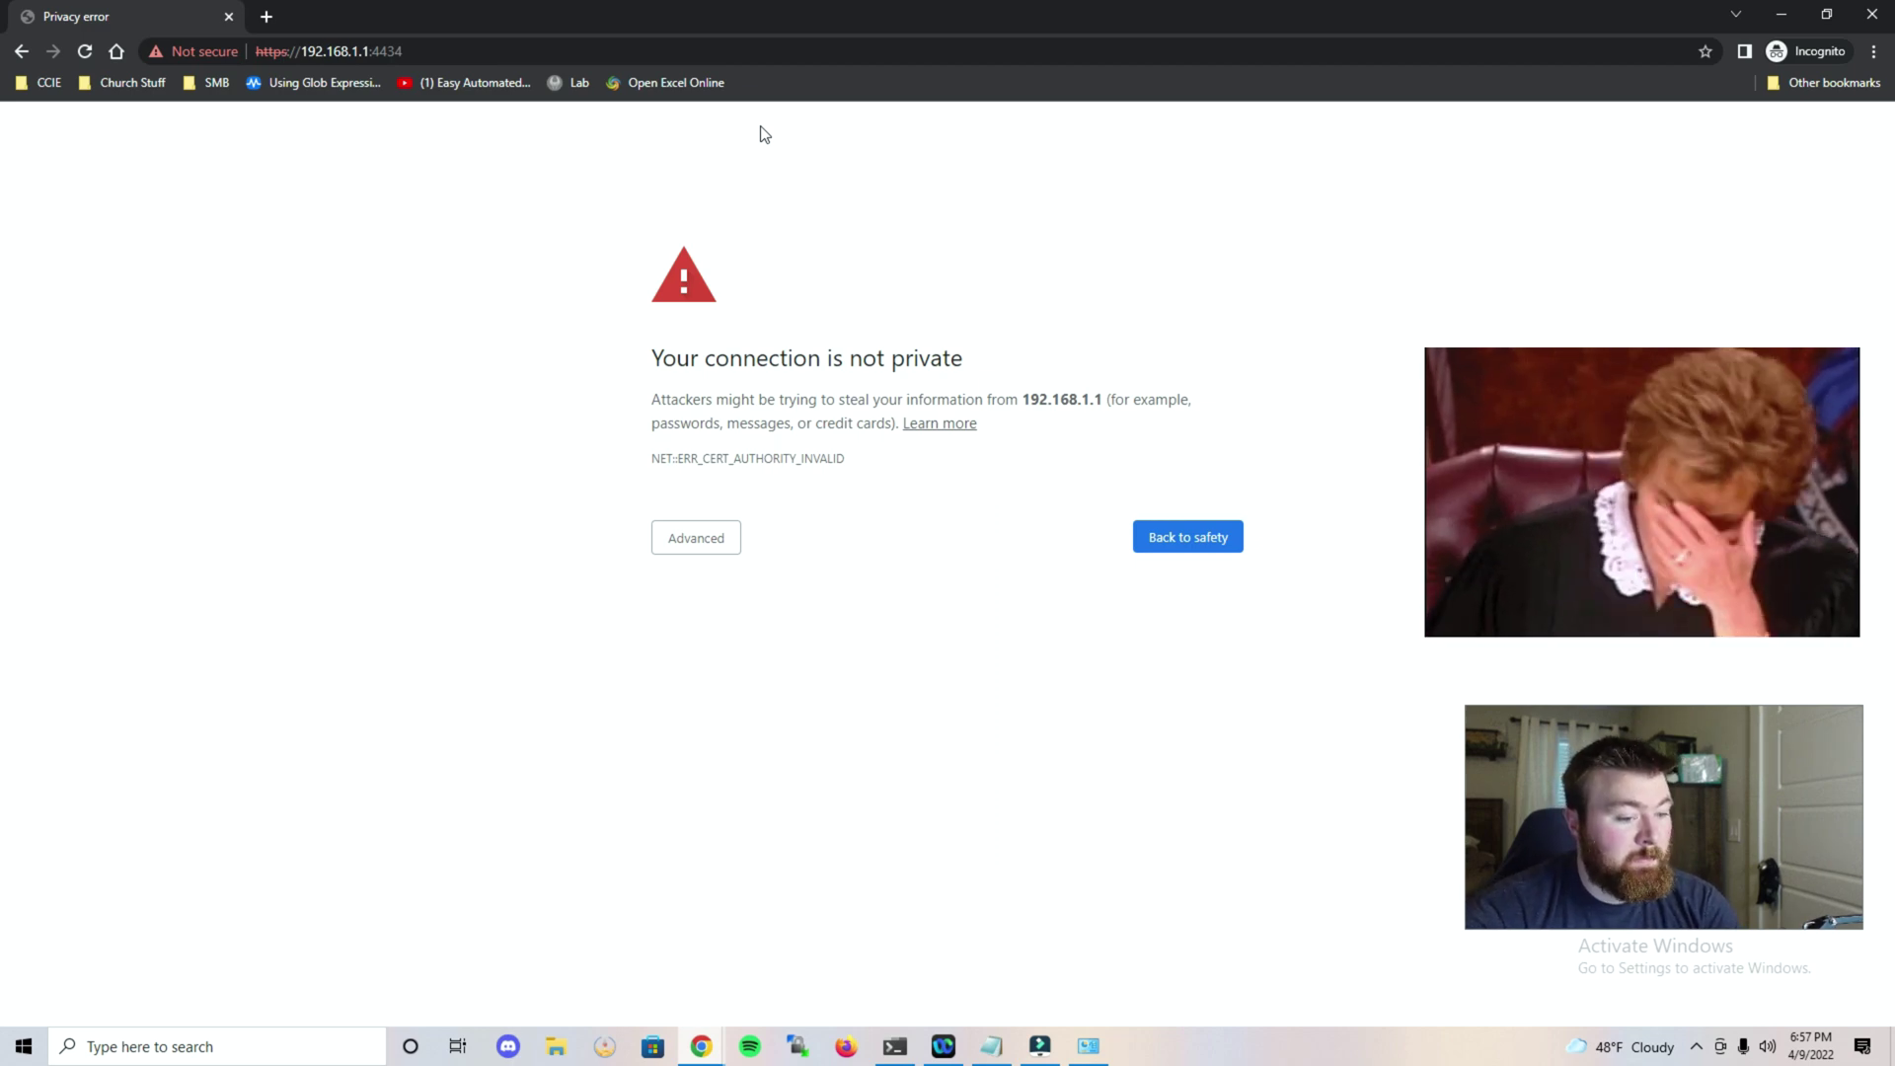
left_click(671, 536)
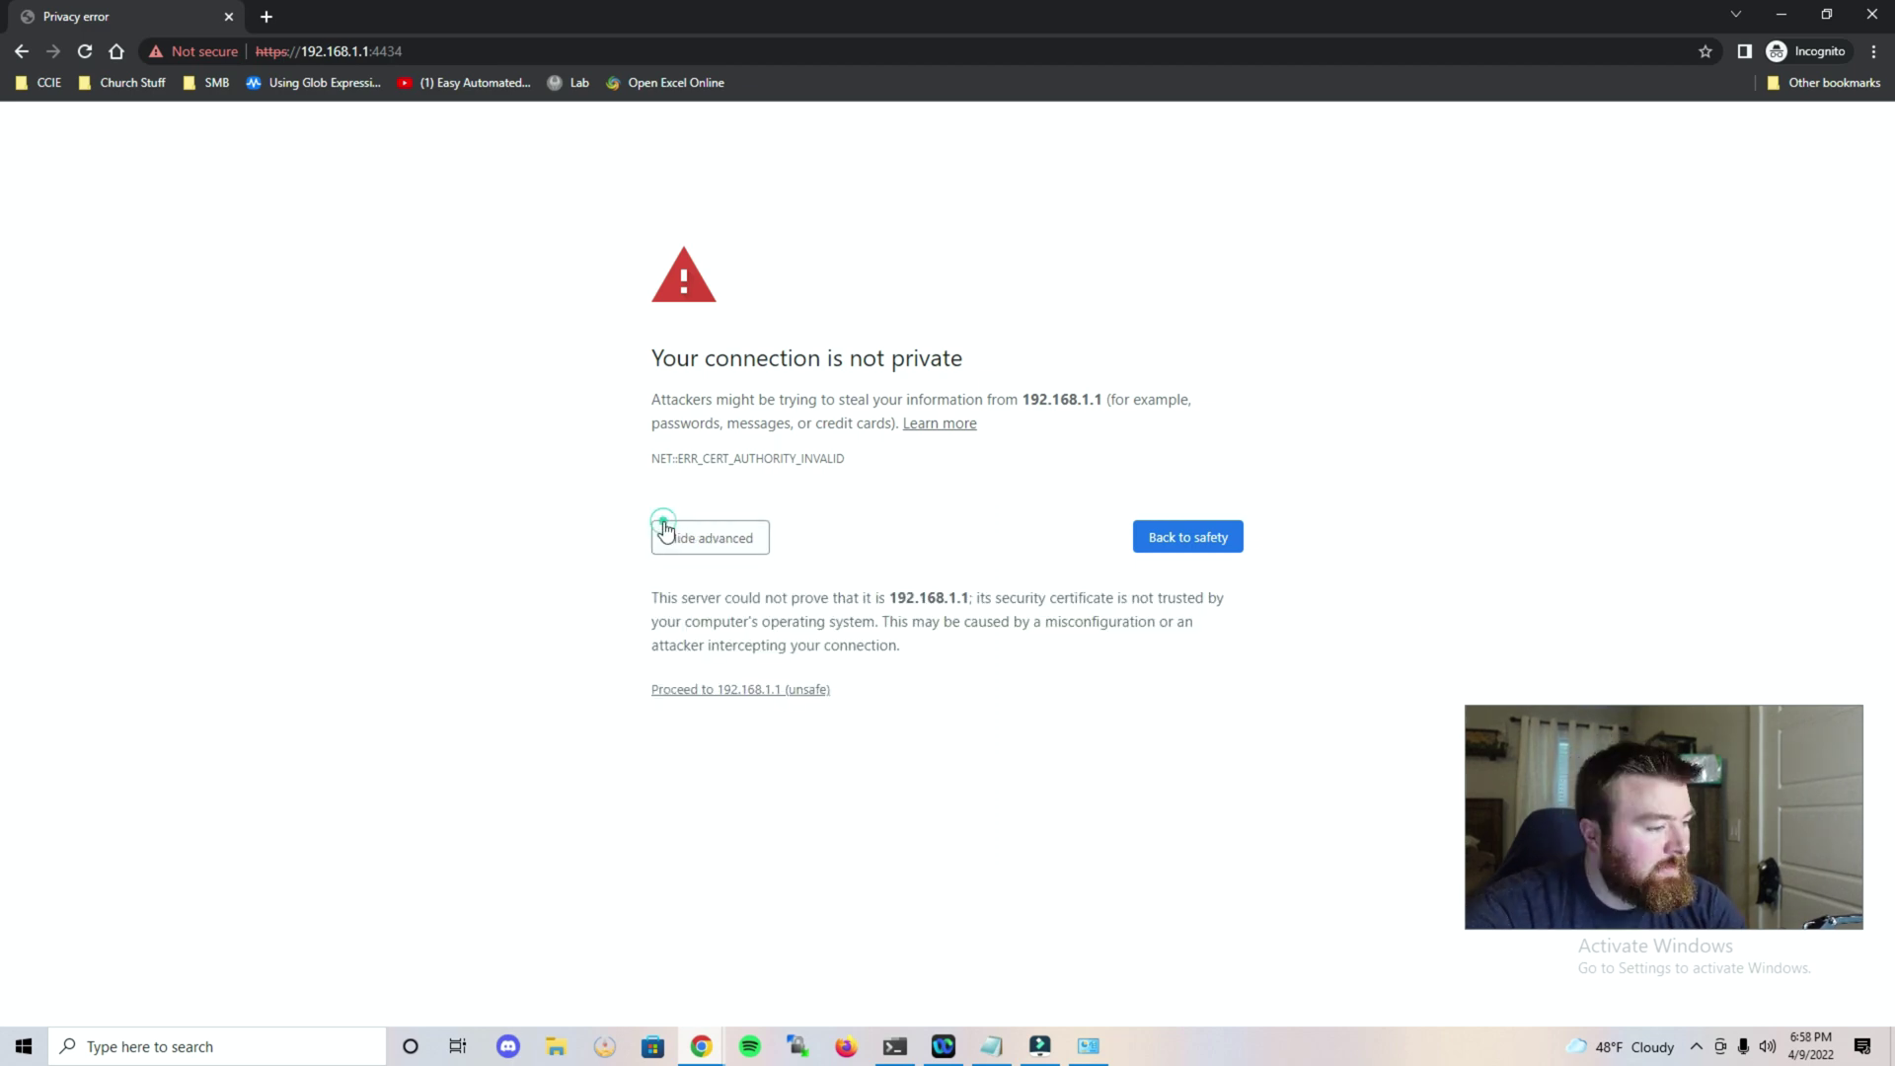
left_click(767, 690)
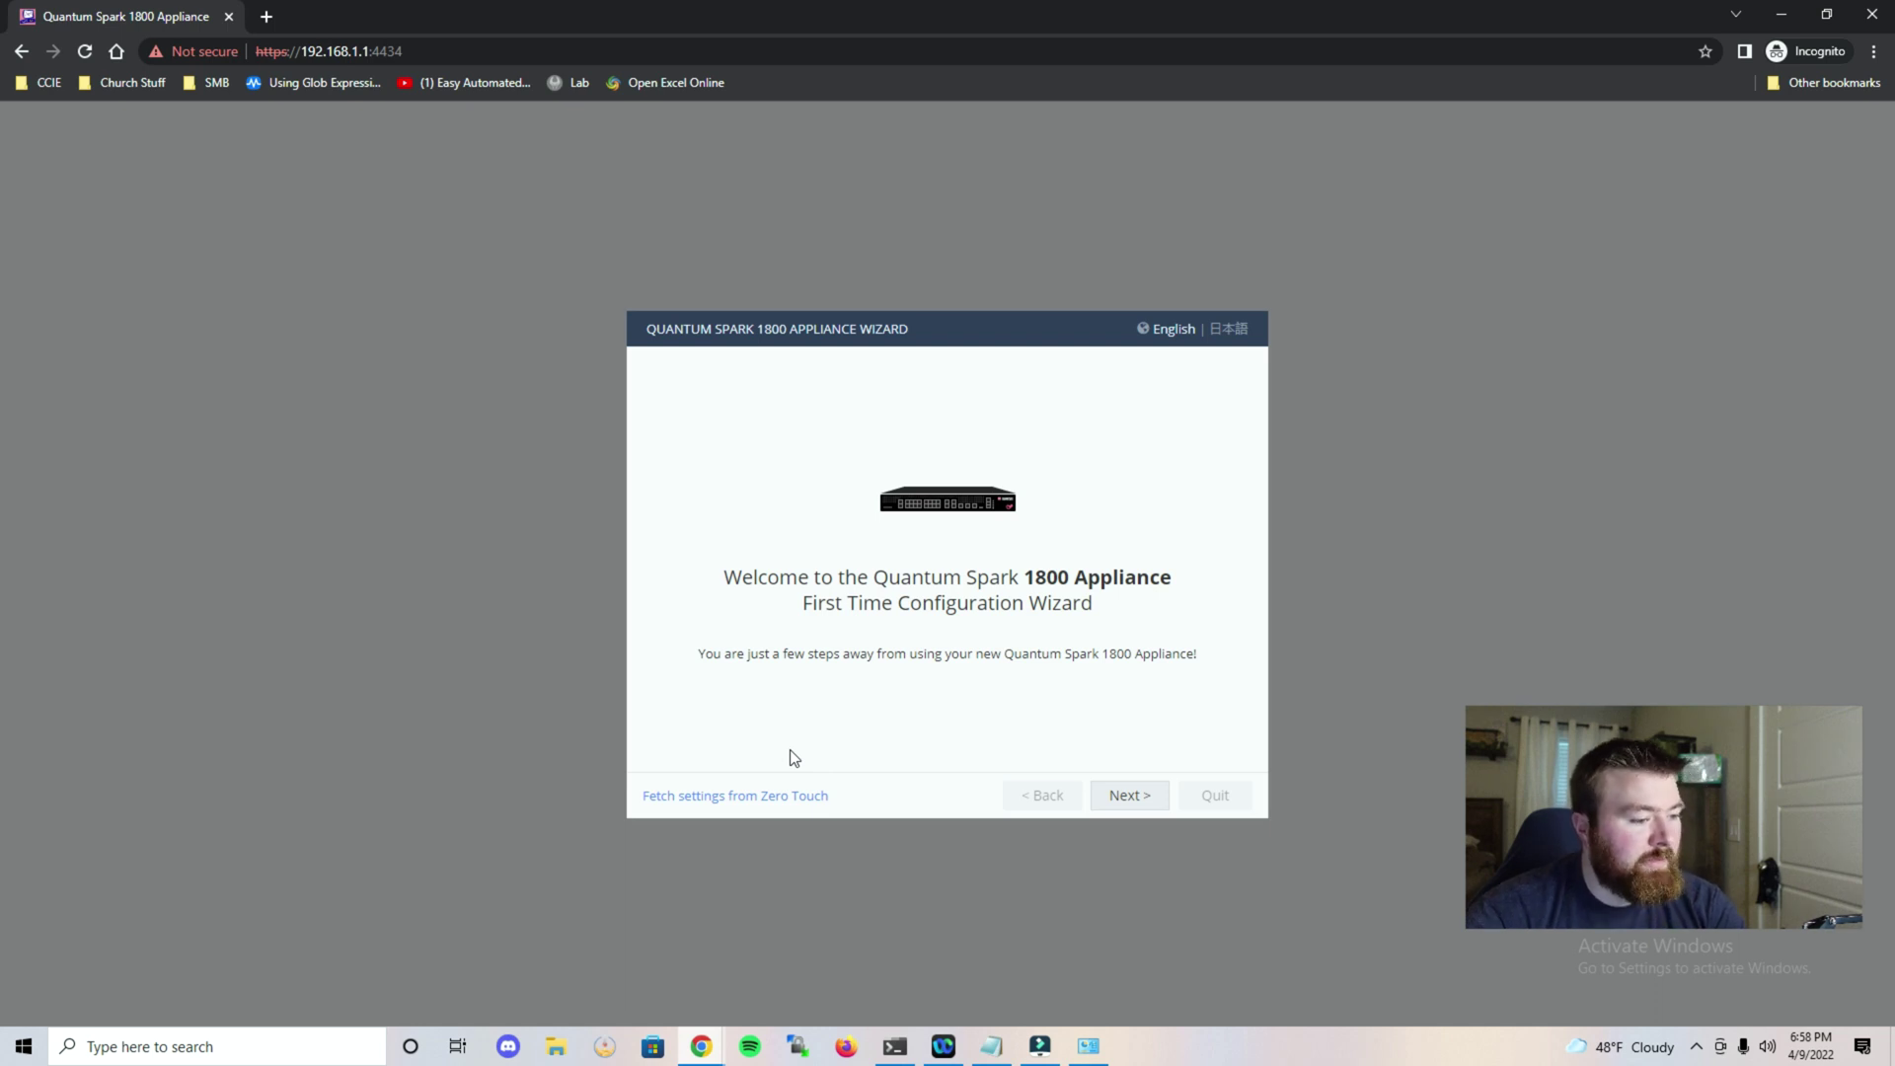
Enter and confirm the admin password, leaving password complexity enforcement off
left_click(1161, 801)
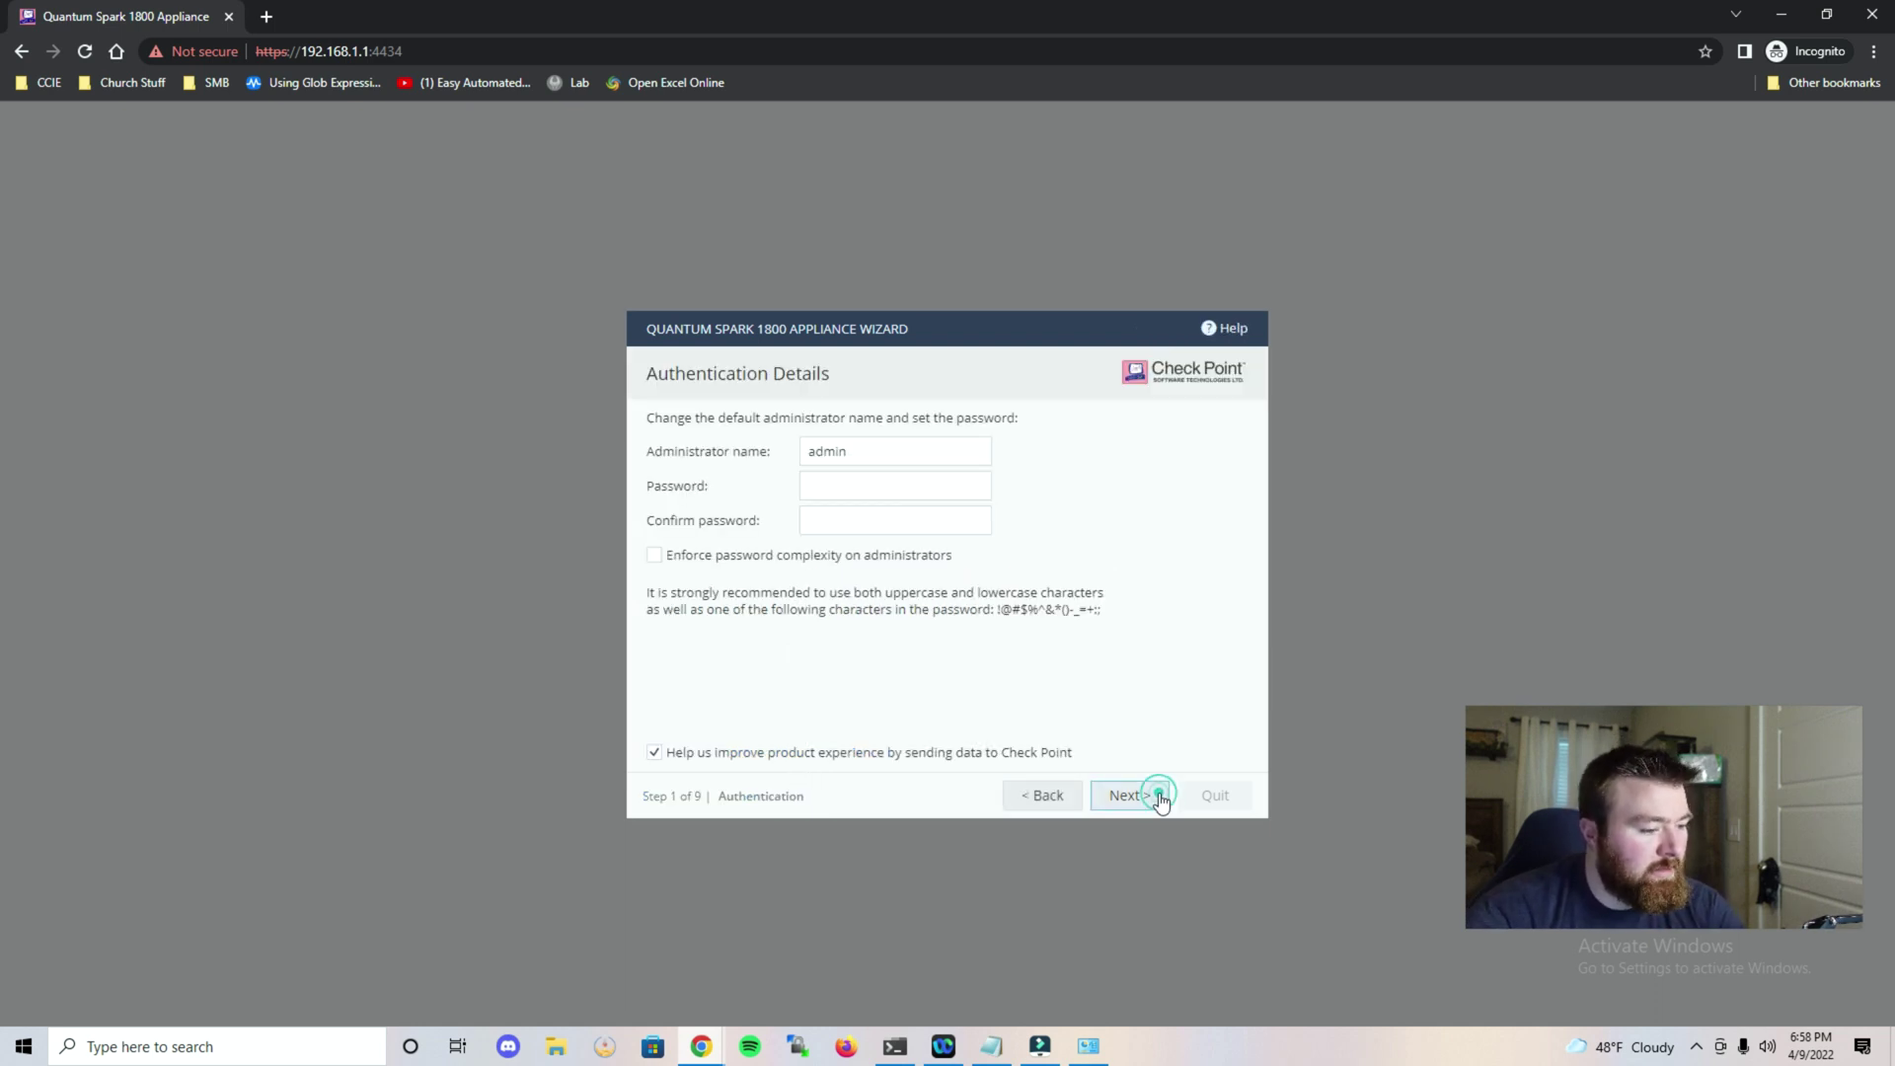
left_click(992, 490)
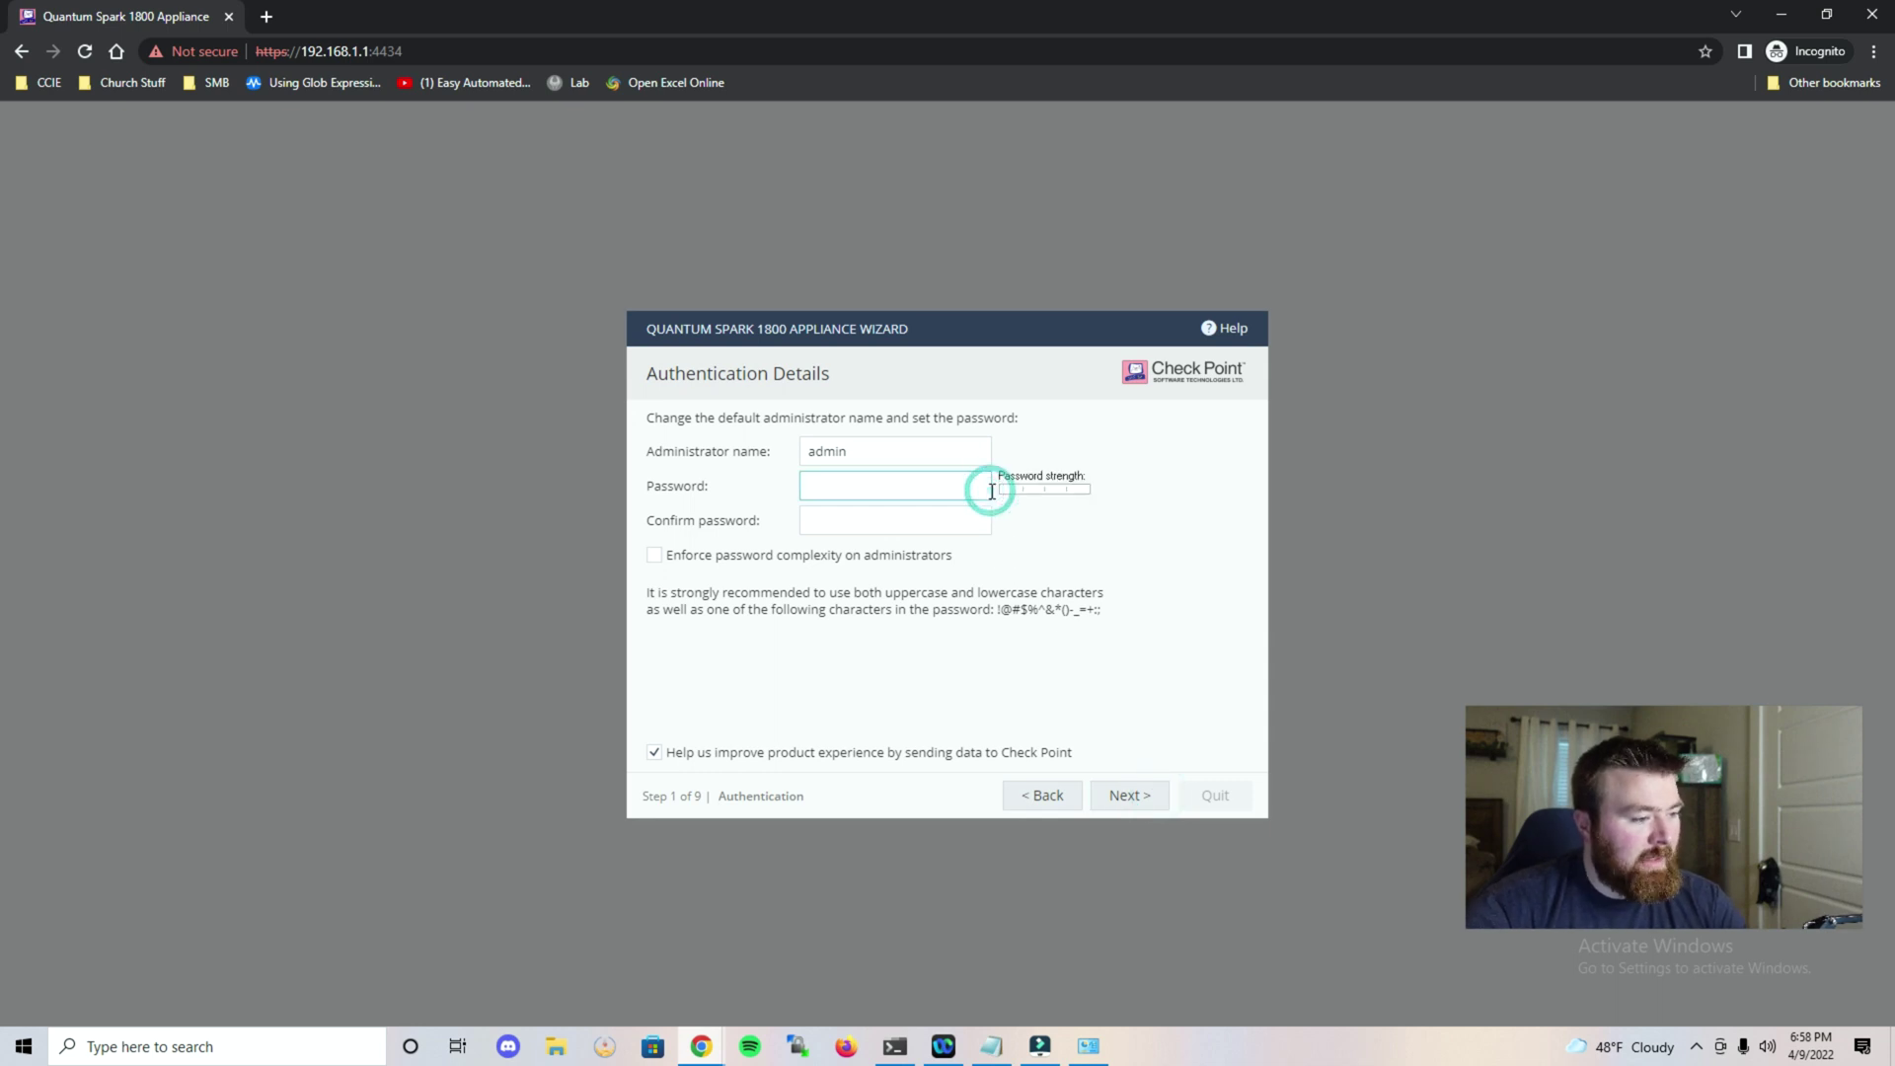
type("a")
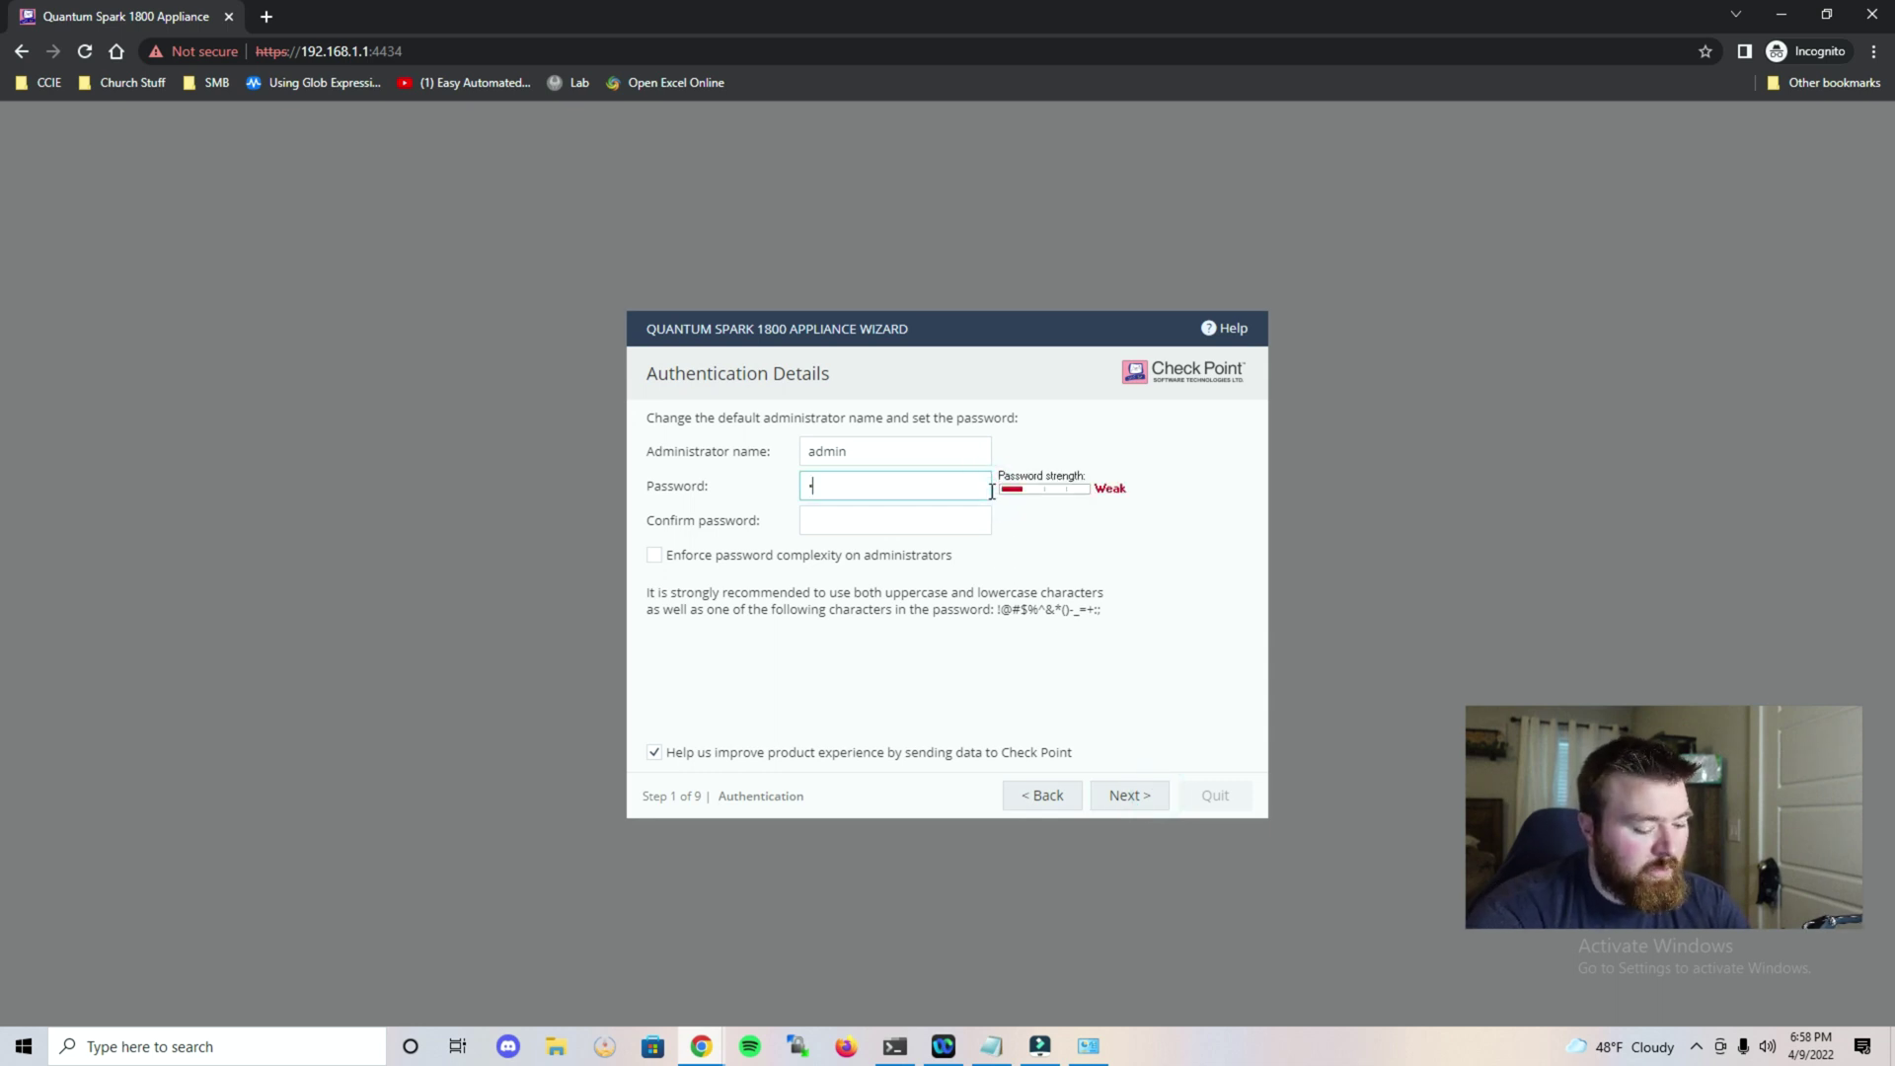
key("ctrl+v")
key("Tab")
key("ctrl+v")
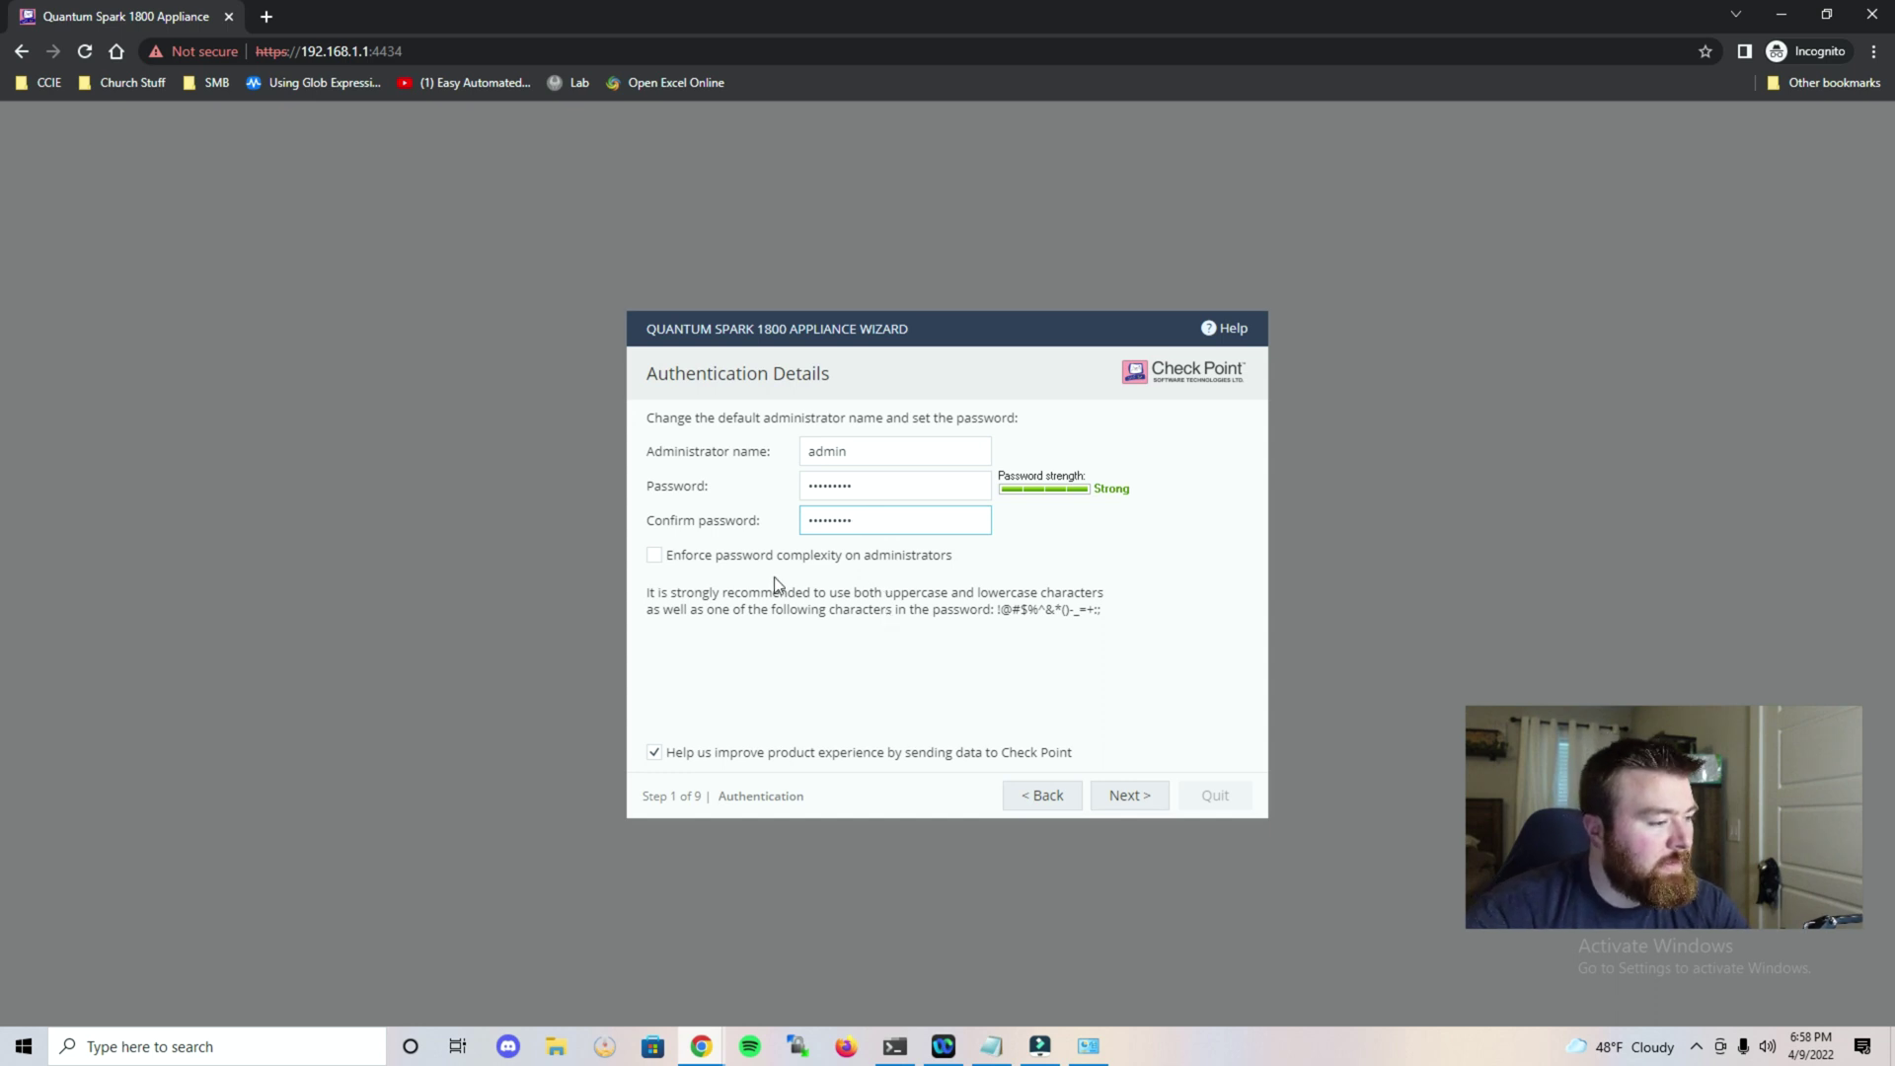
left_click(691, 558)
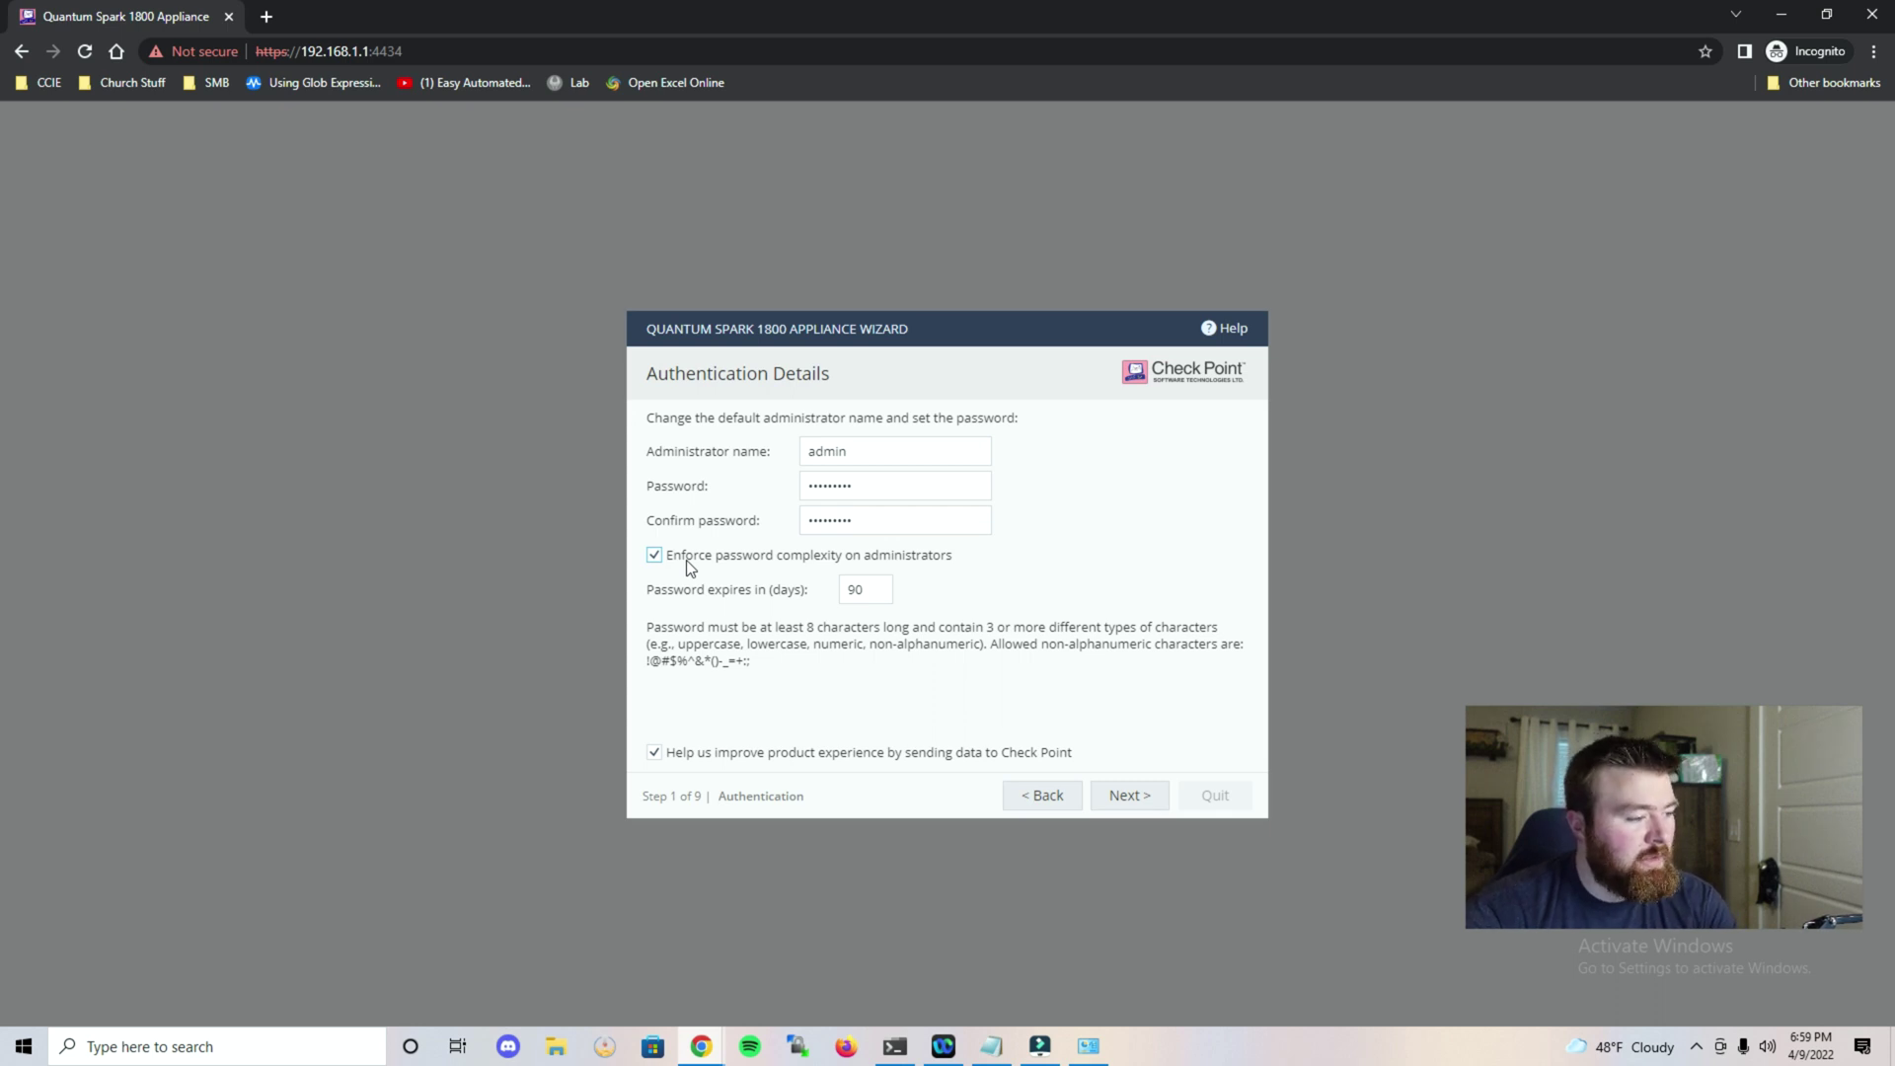
left_click(685, 560)
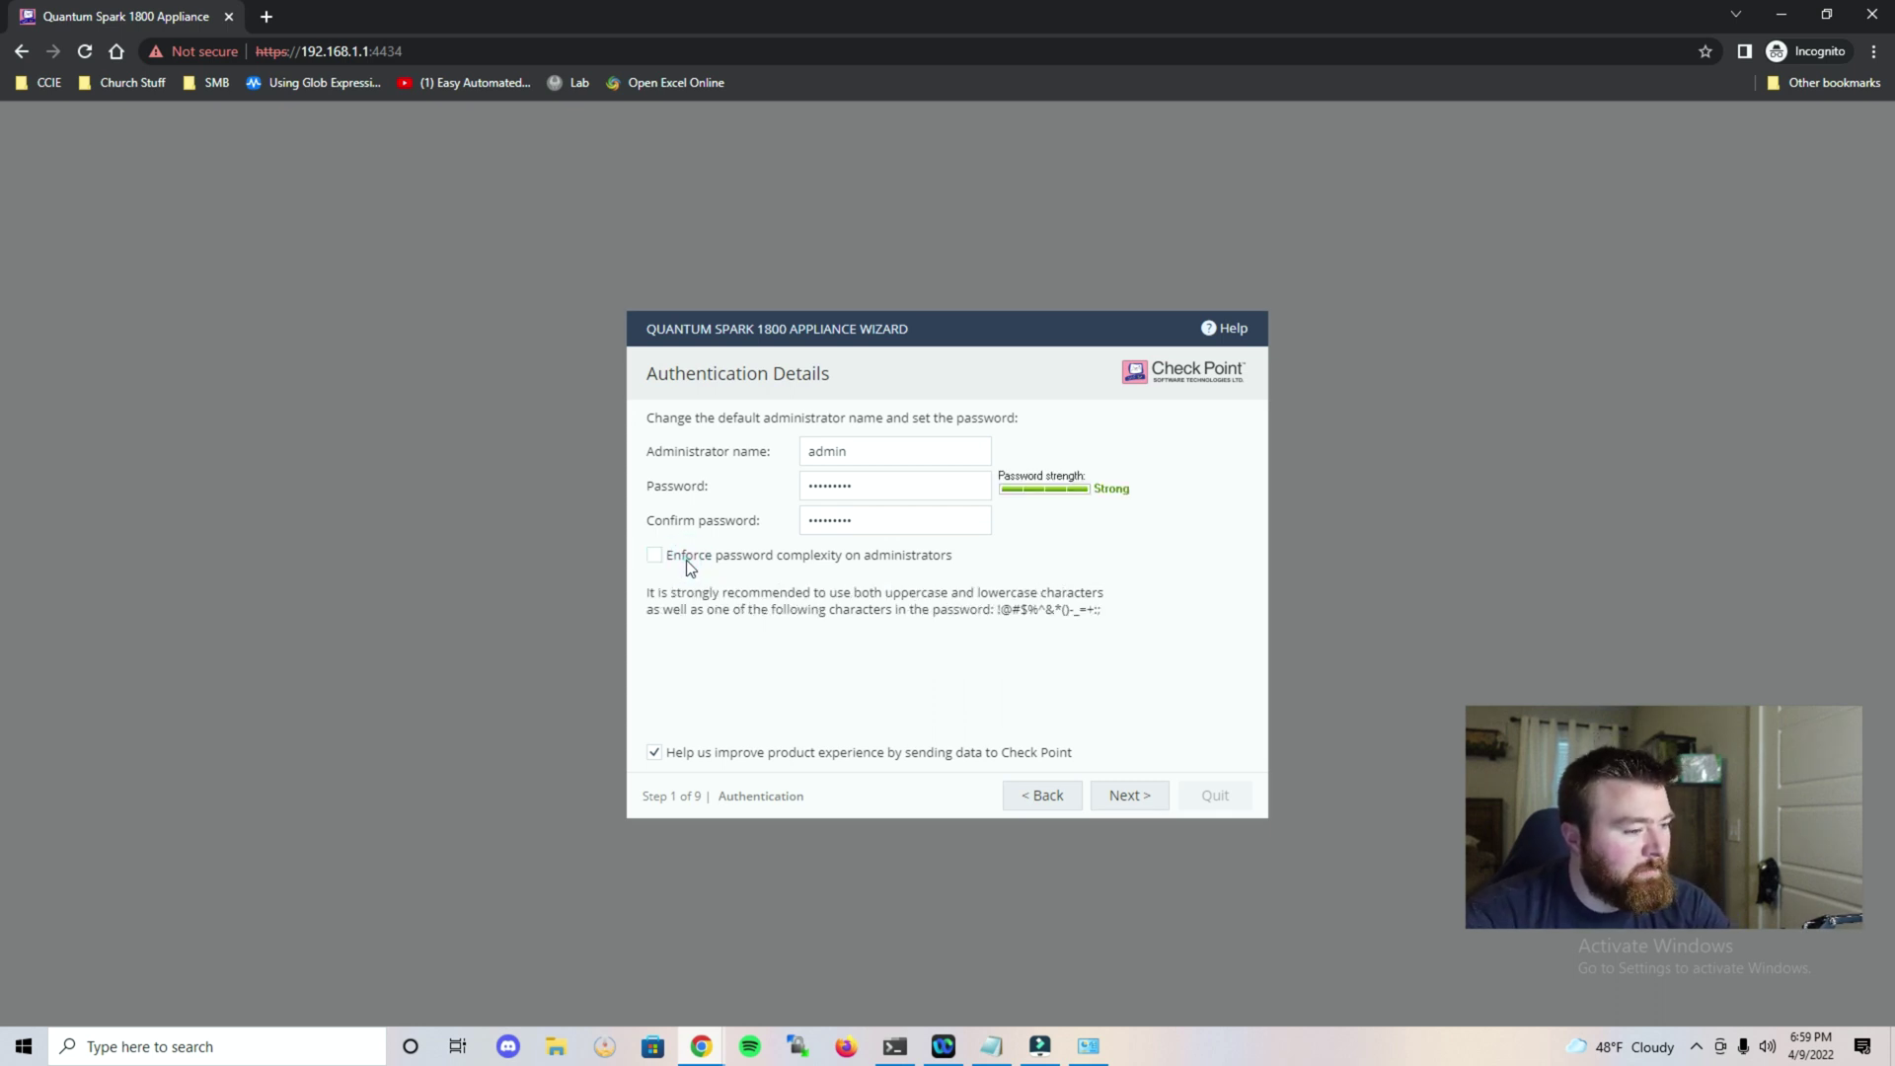
left_click(685, 560)
left_click(685, 560)
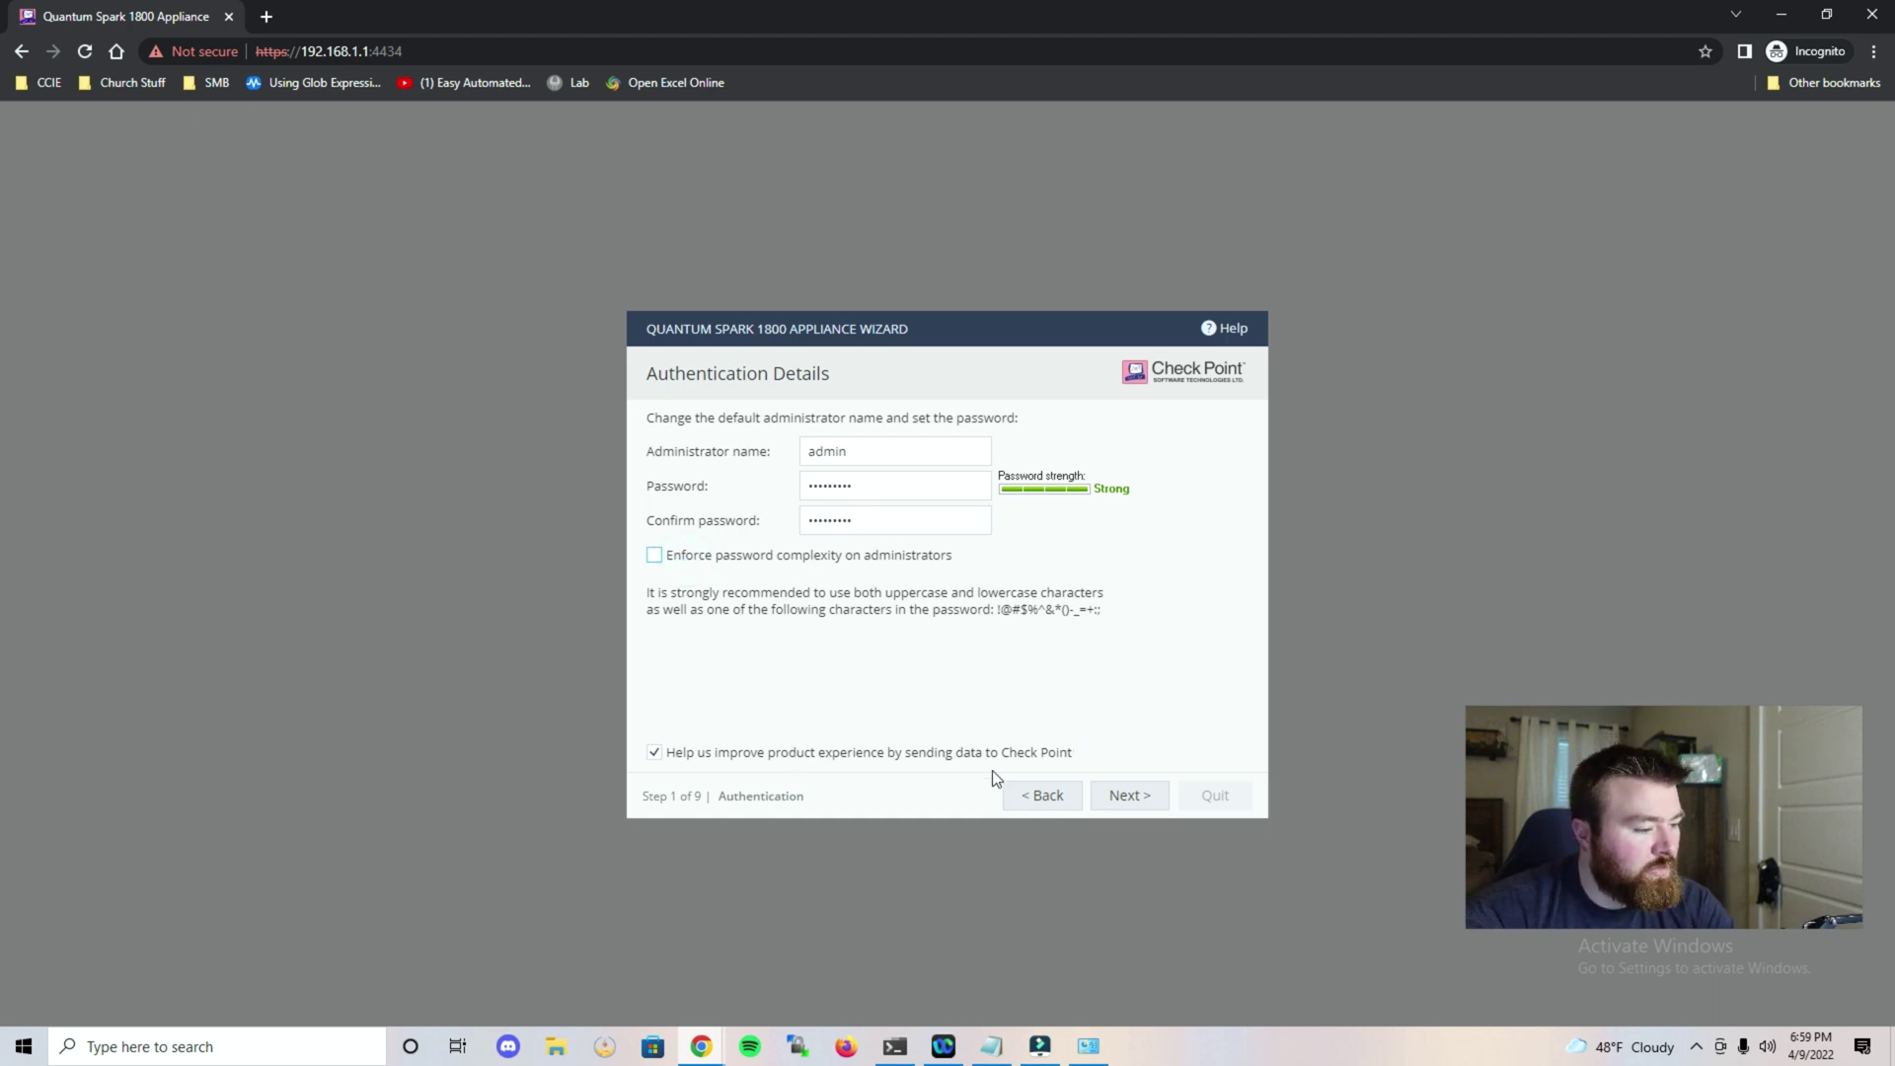
Set the appliance clock to use Network Time Protocol and confirm the date and time
key("Return")
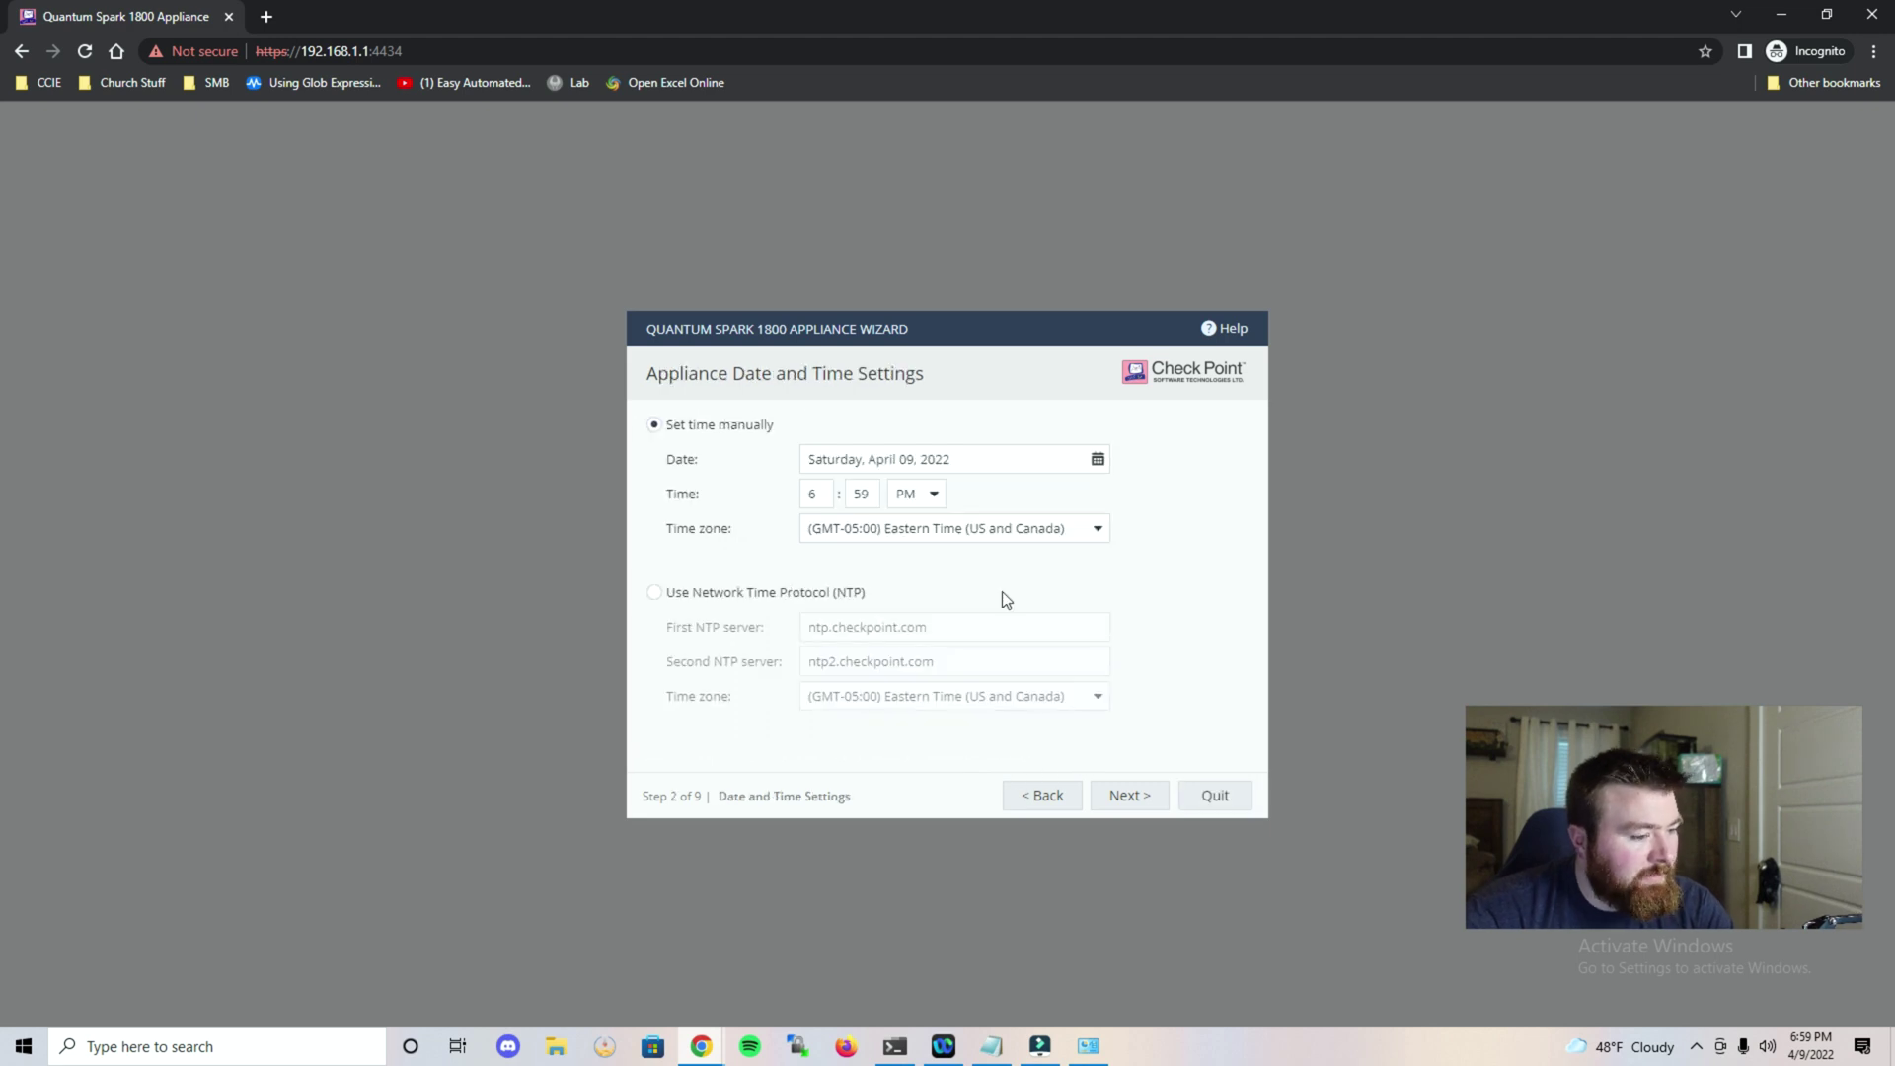
left_click(834, 596)
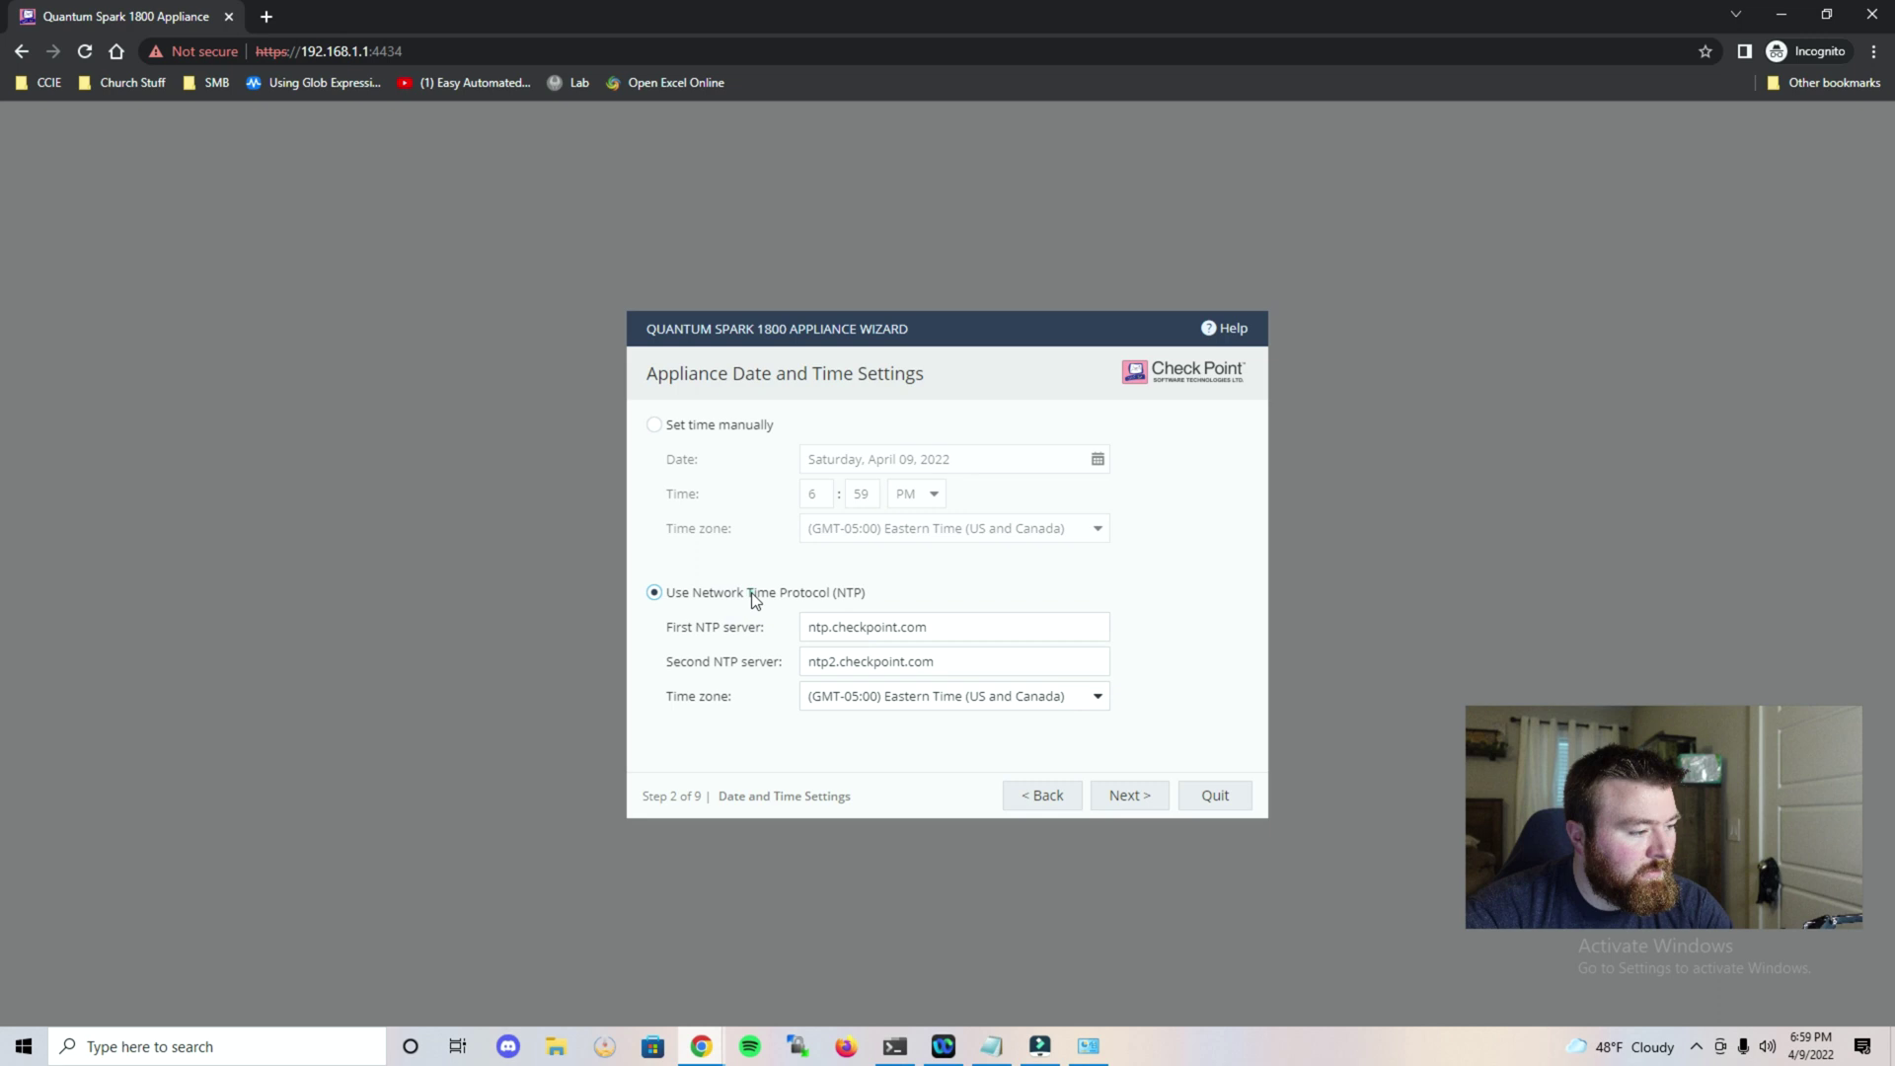
left_click(750, 592)
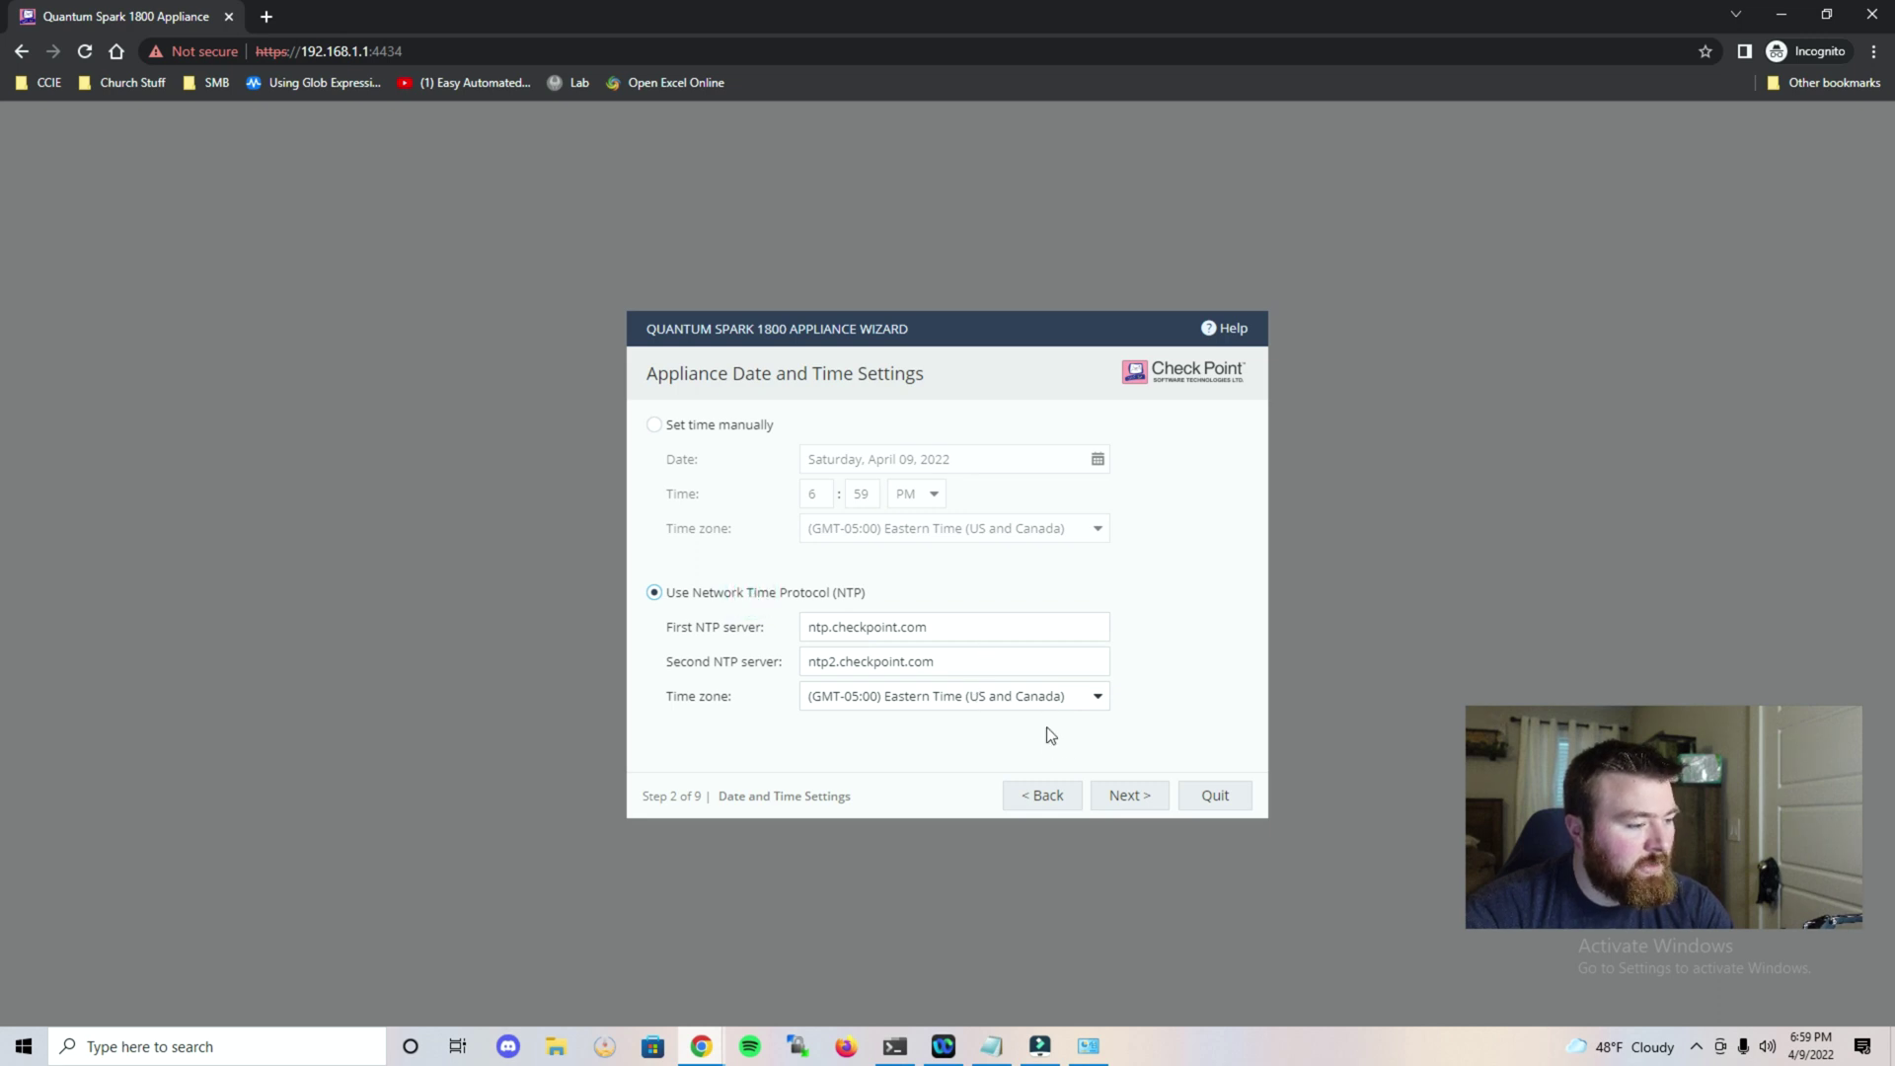
left_click(1148, 806)
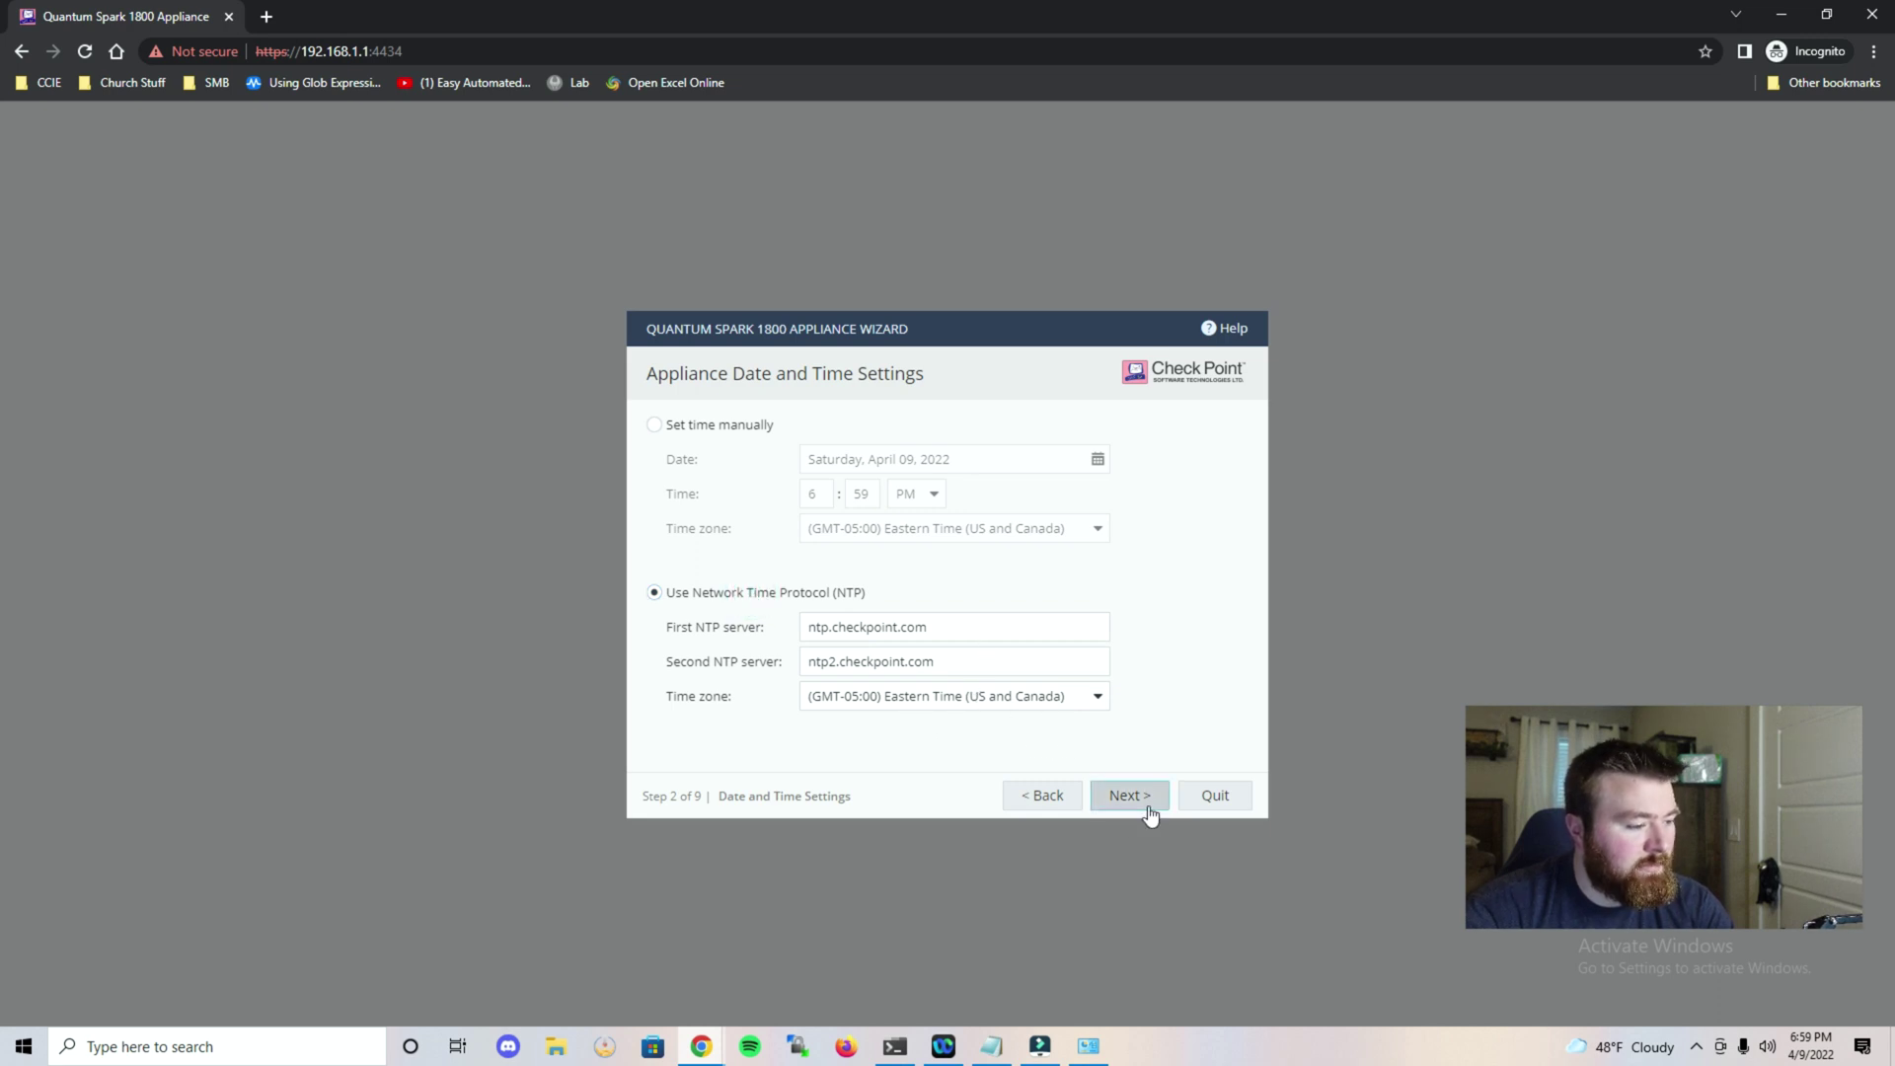
left_click(1095, 617)
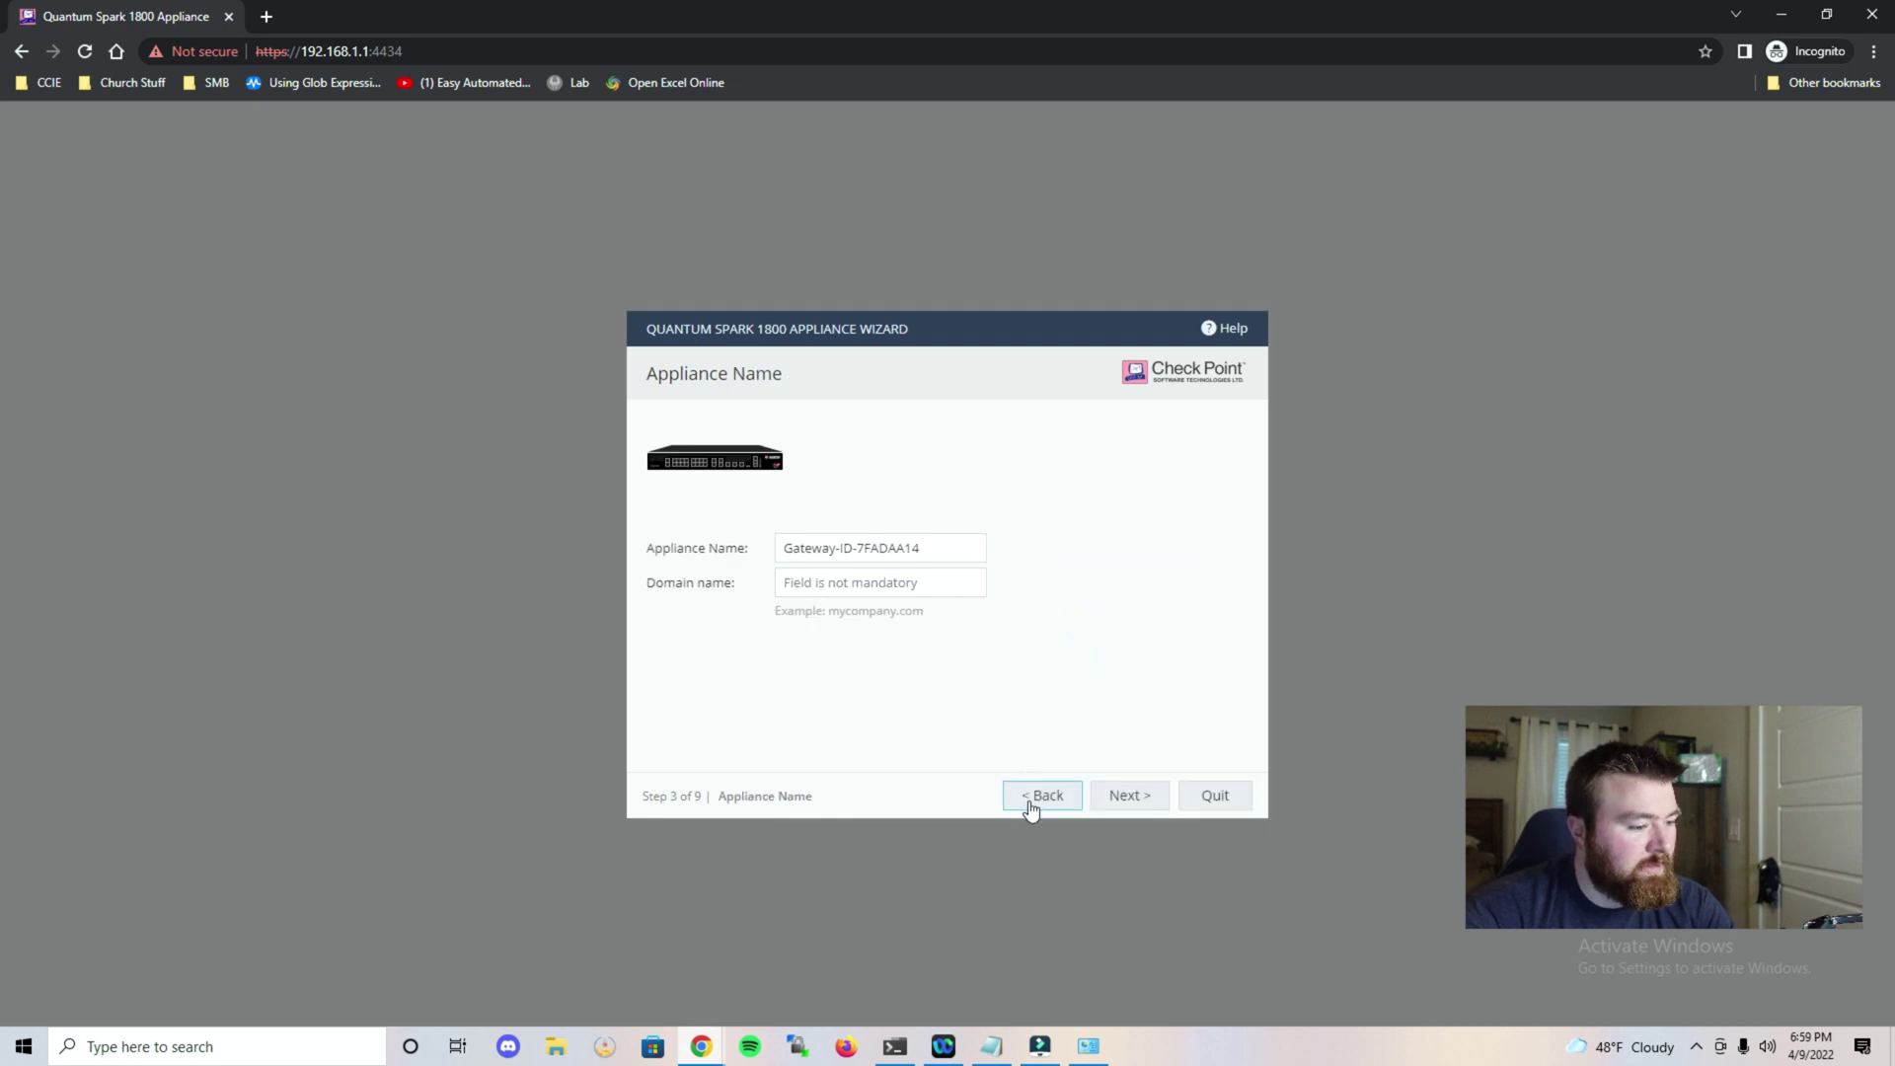
Rename the appliance to CheckPointLabFW
triple_click(940, 548)
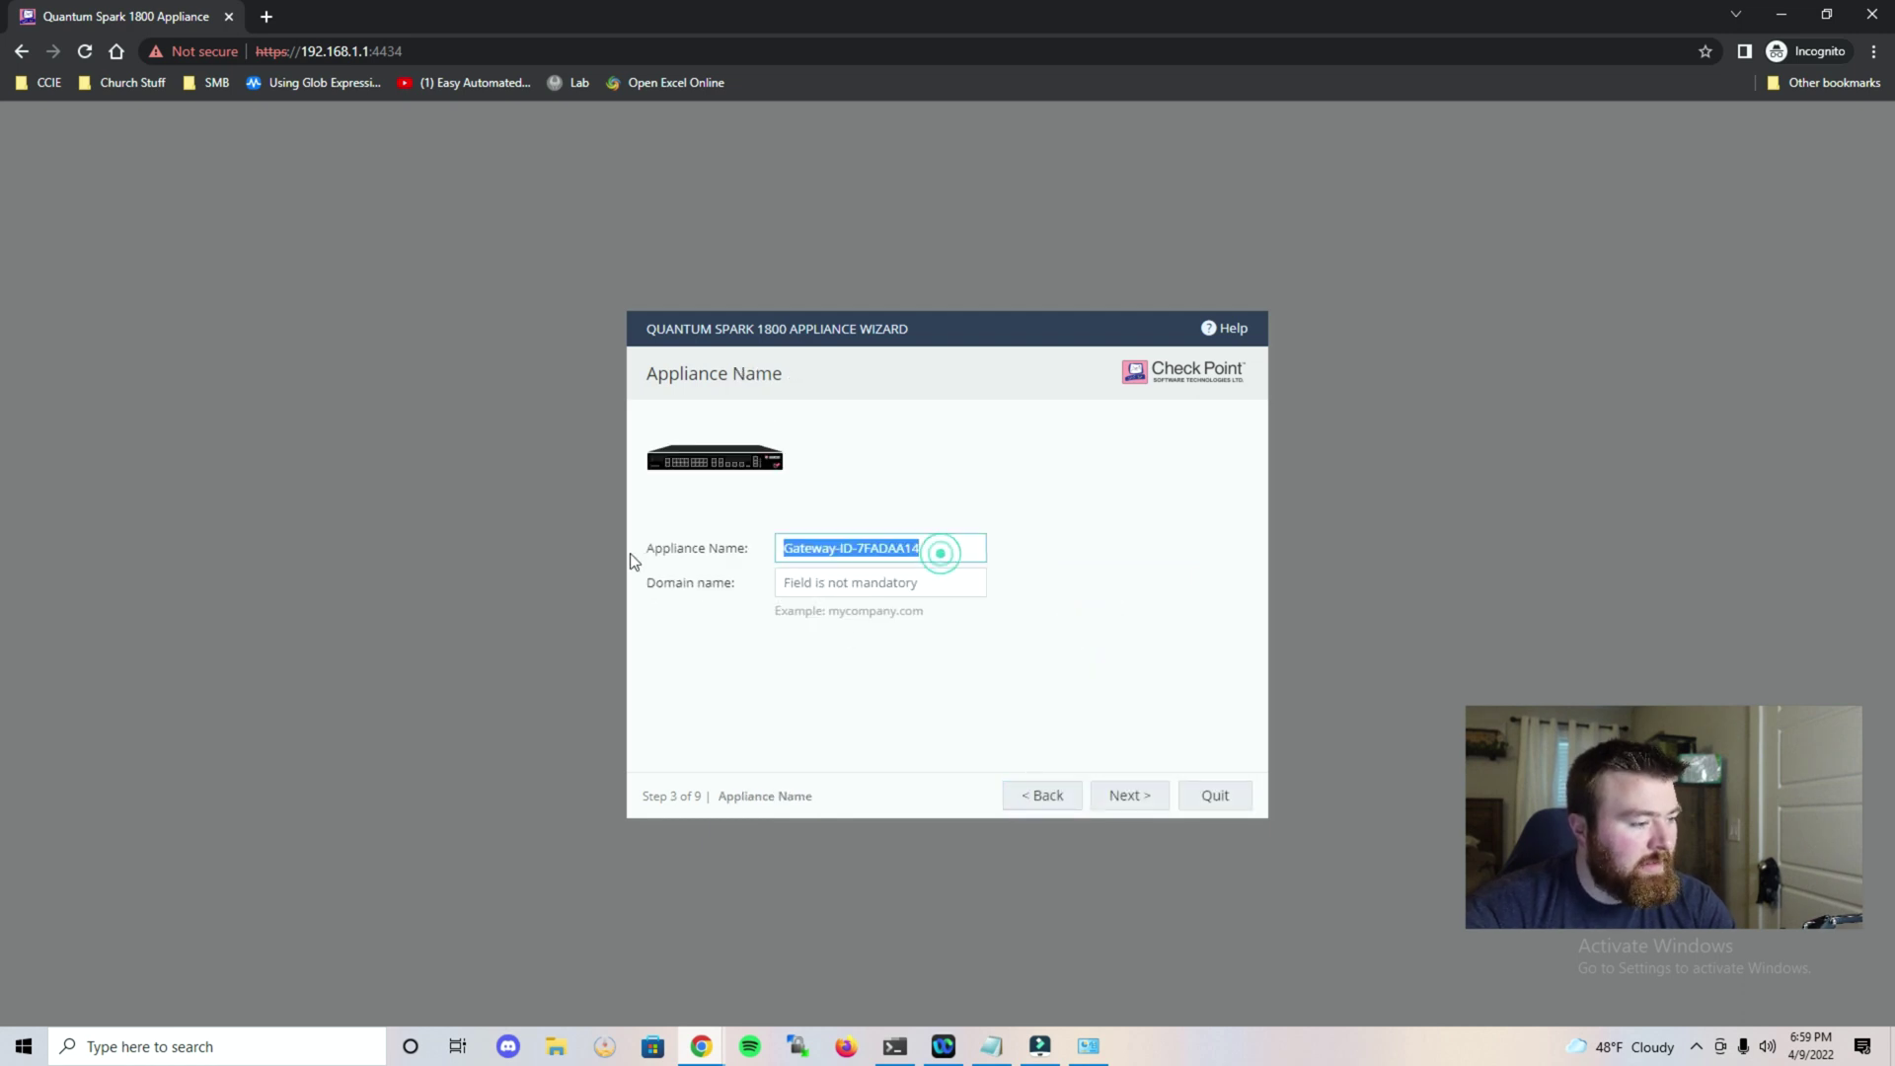
key("ctrl+v")
left_click(1130, 796)
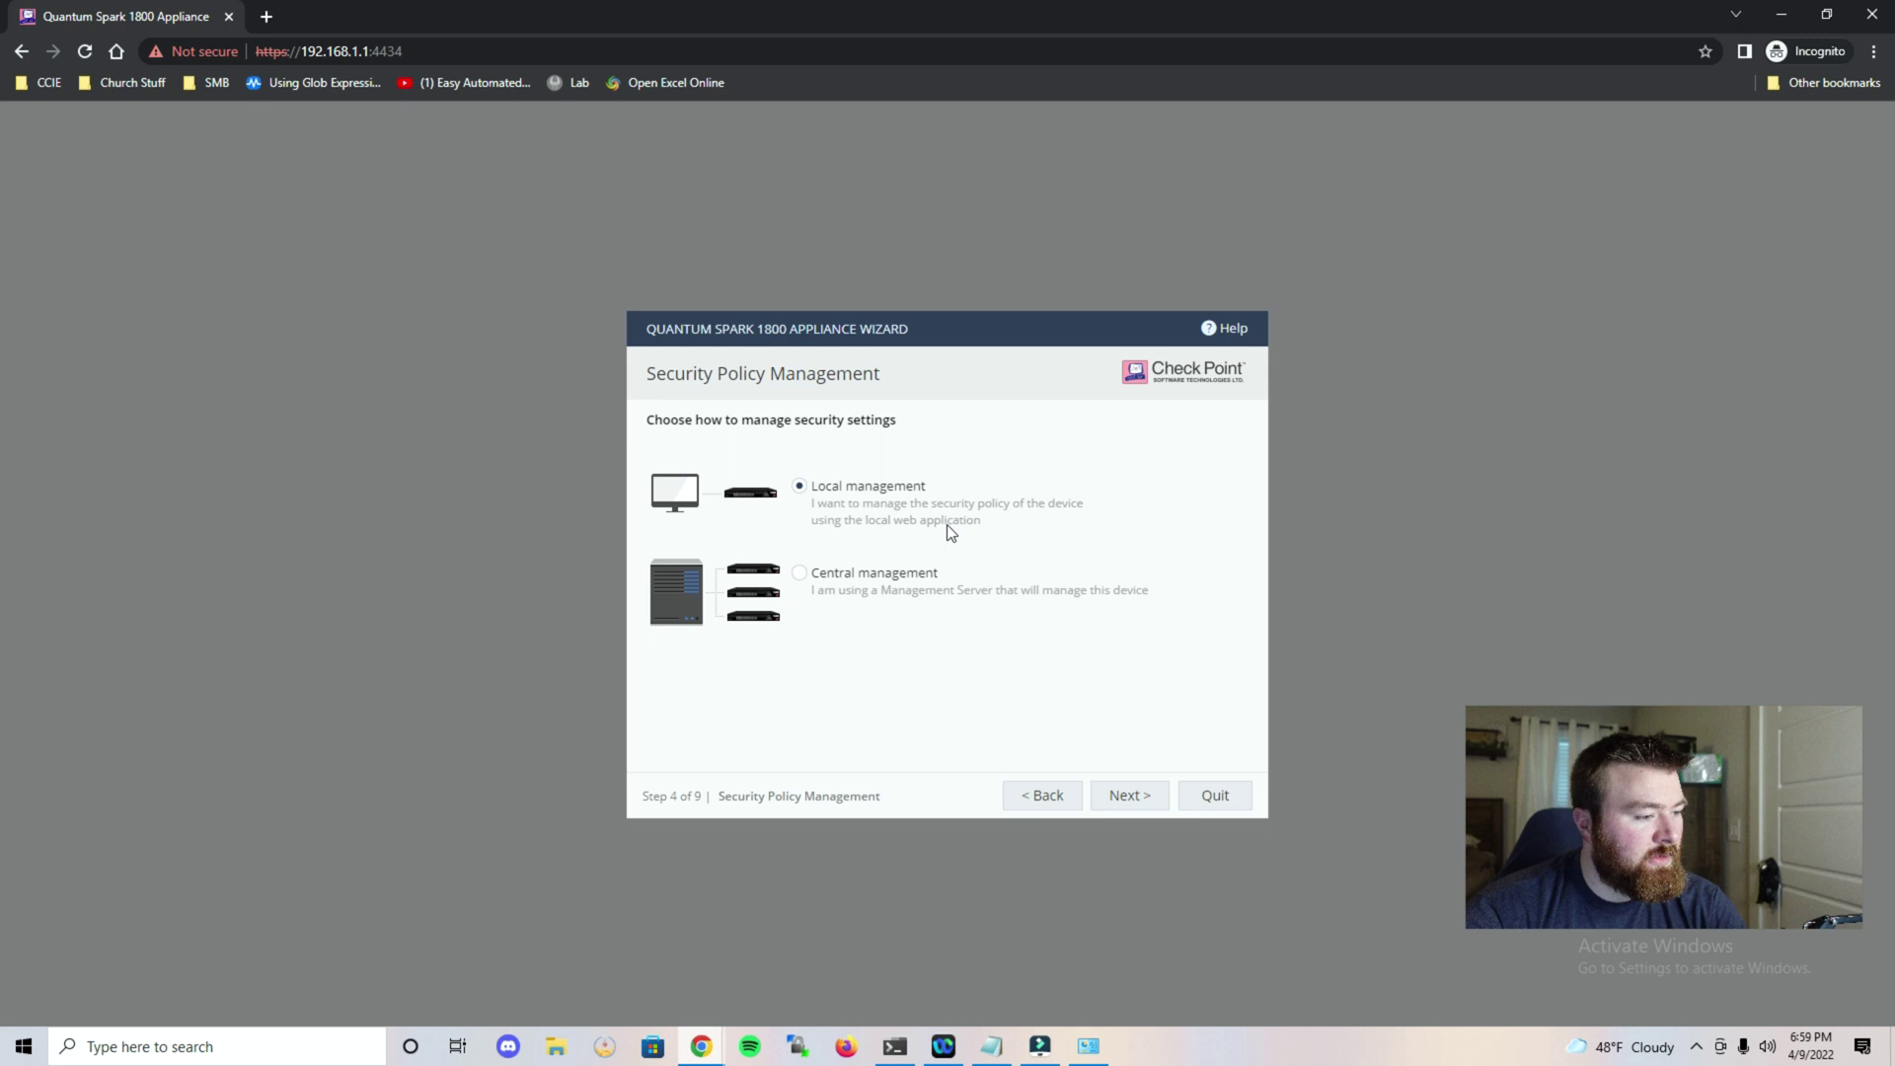
Keep local management and choose to configure the internet connection later
left_click(1169, 805)
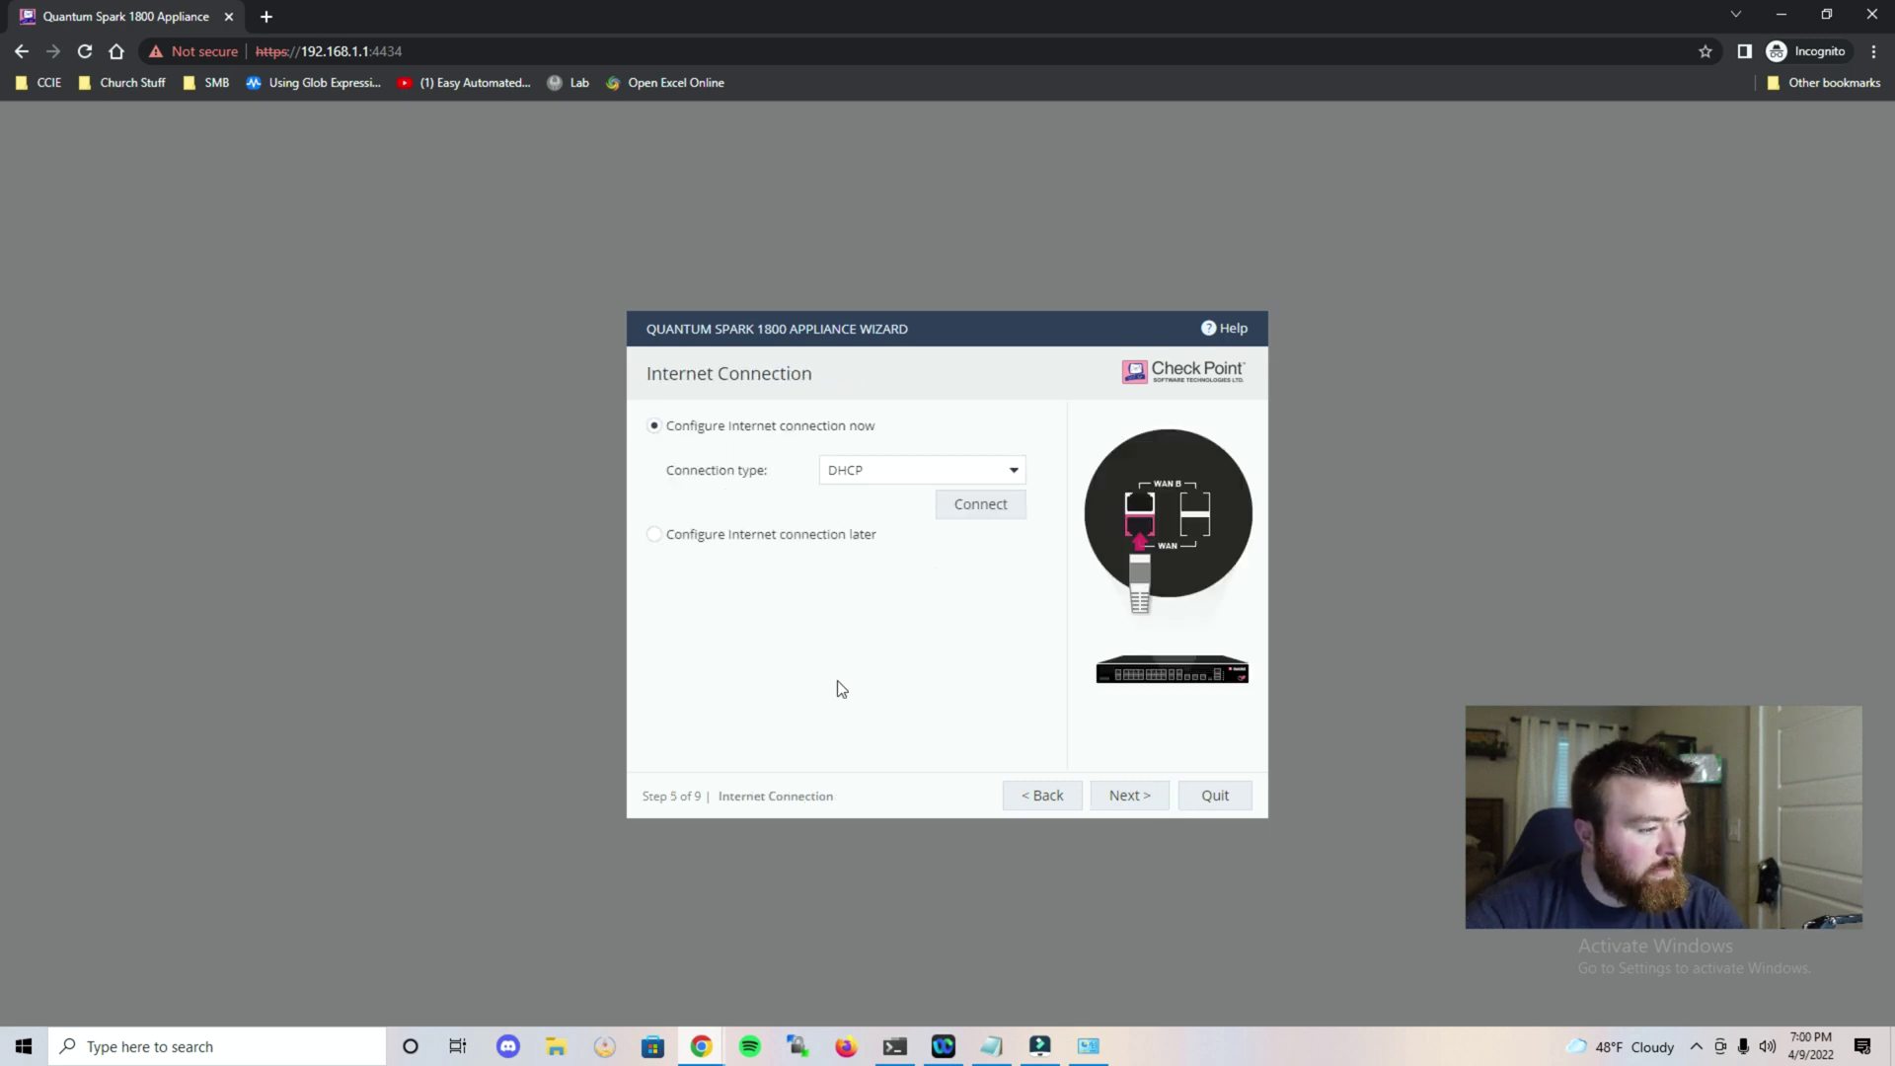
left_click(766, 541)
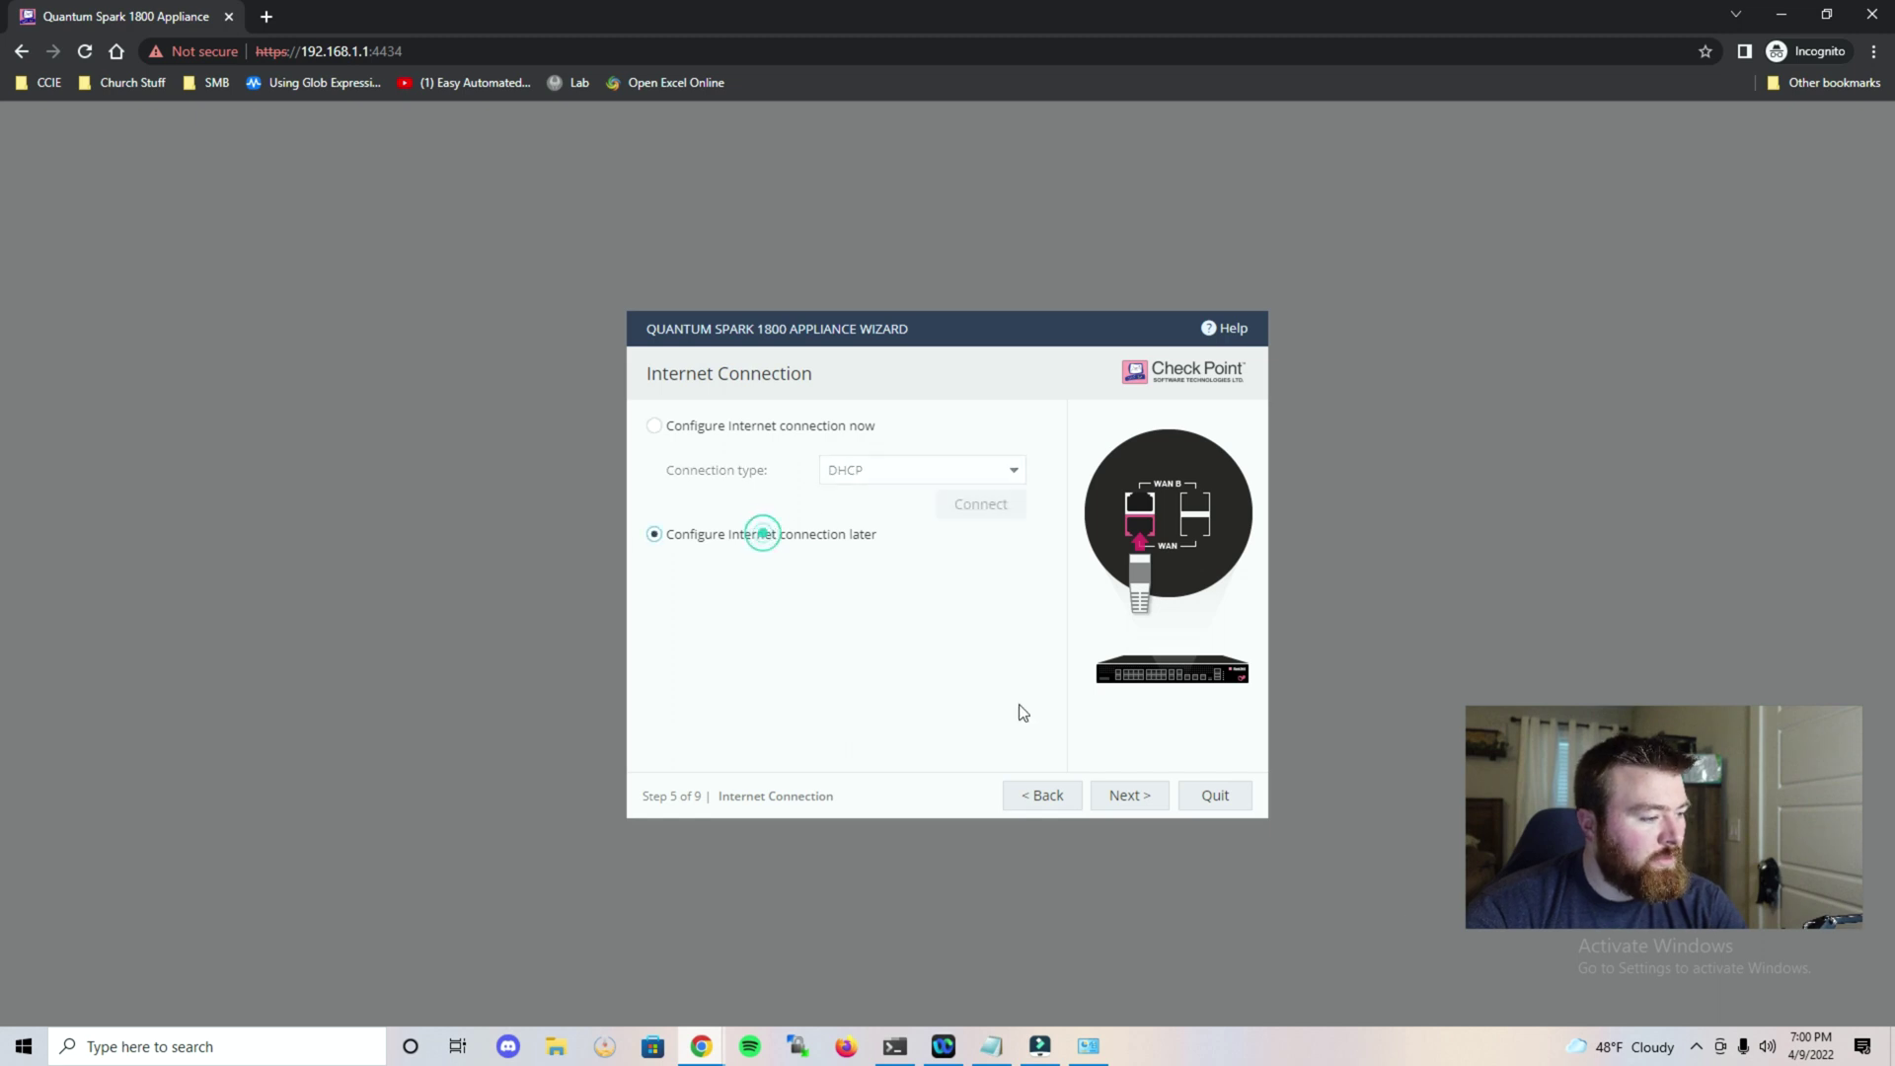
left_click(1094, 802)
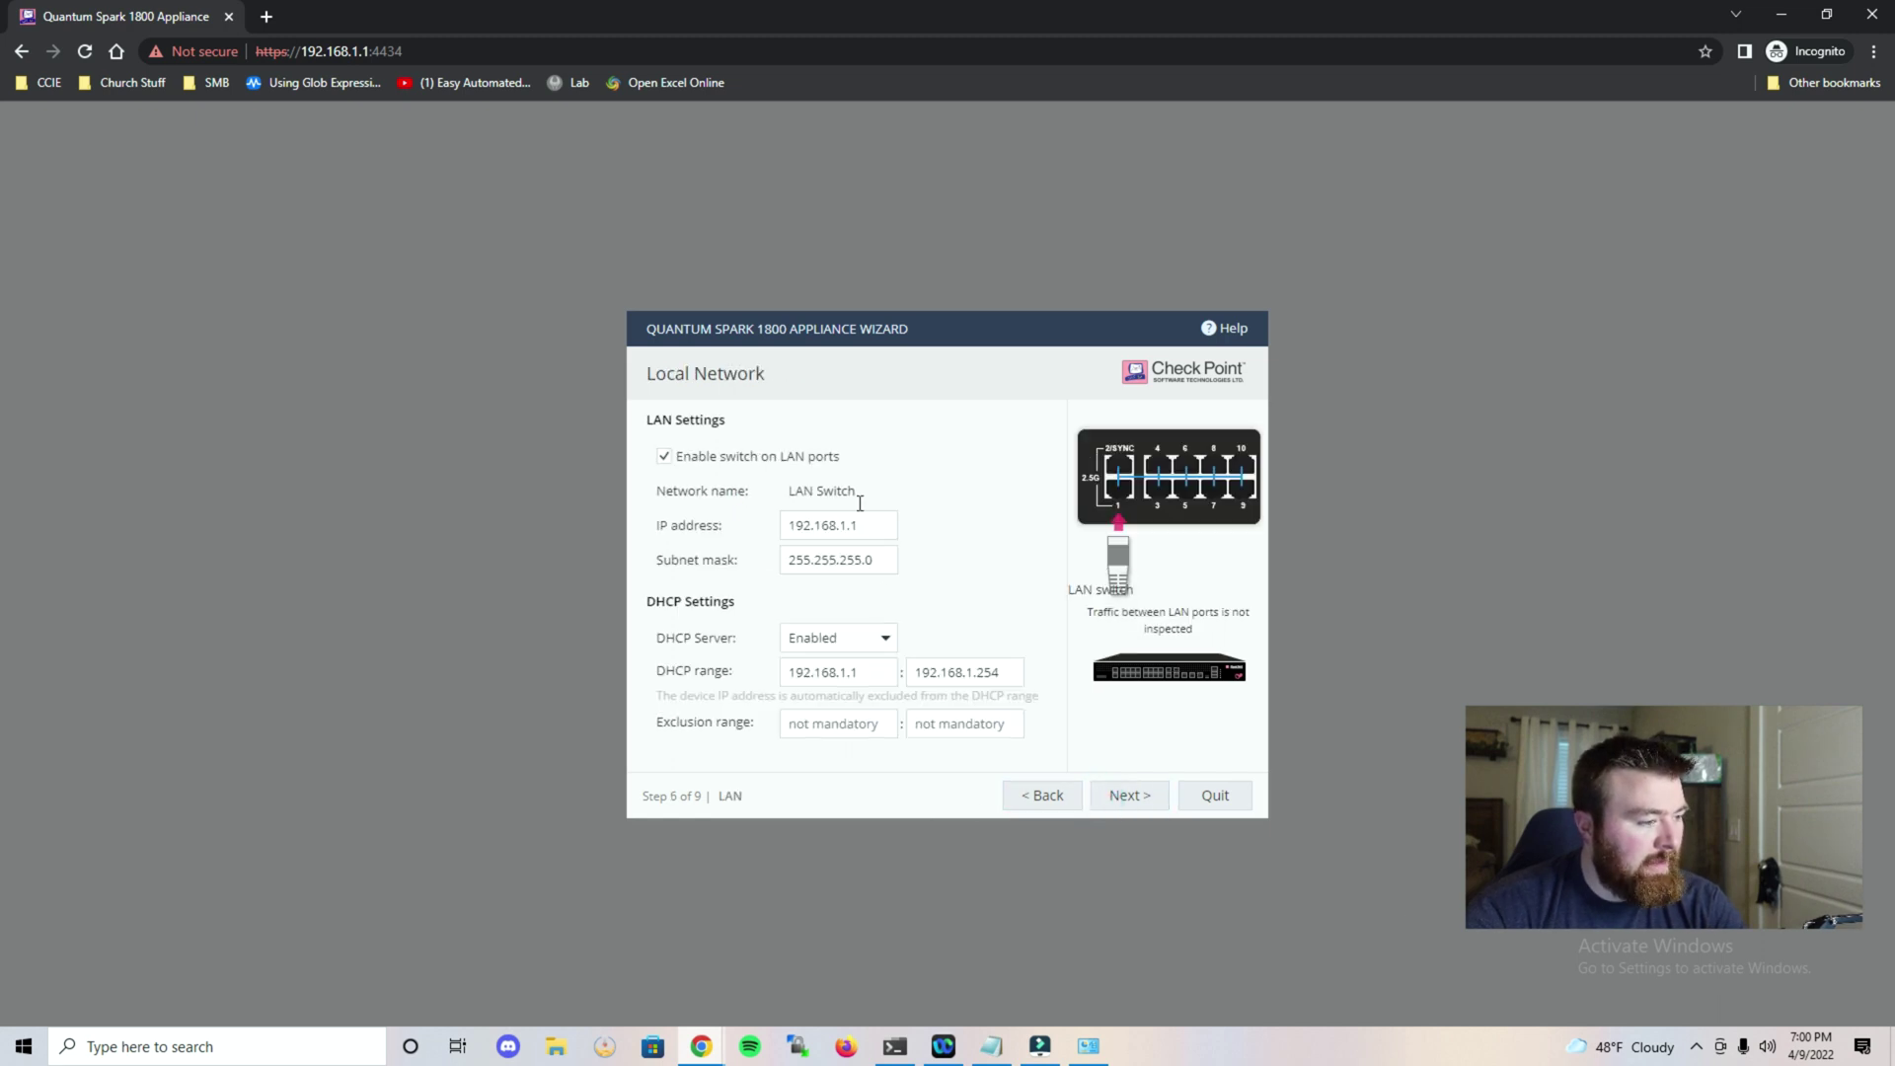
Change the LAN IP address to 10.25.113.1
double_click(868, 529)
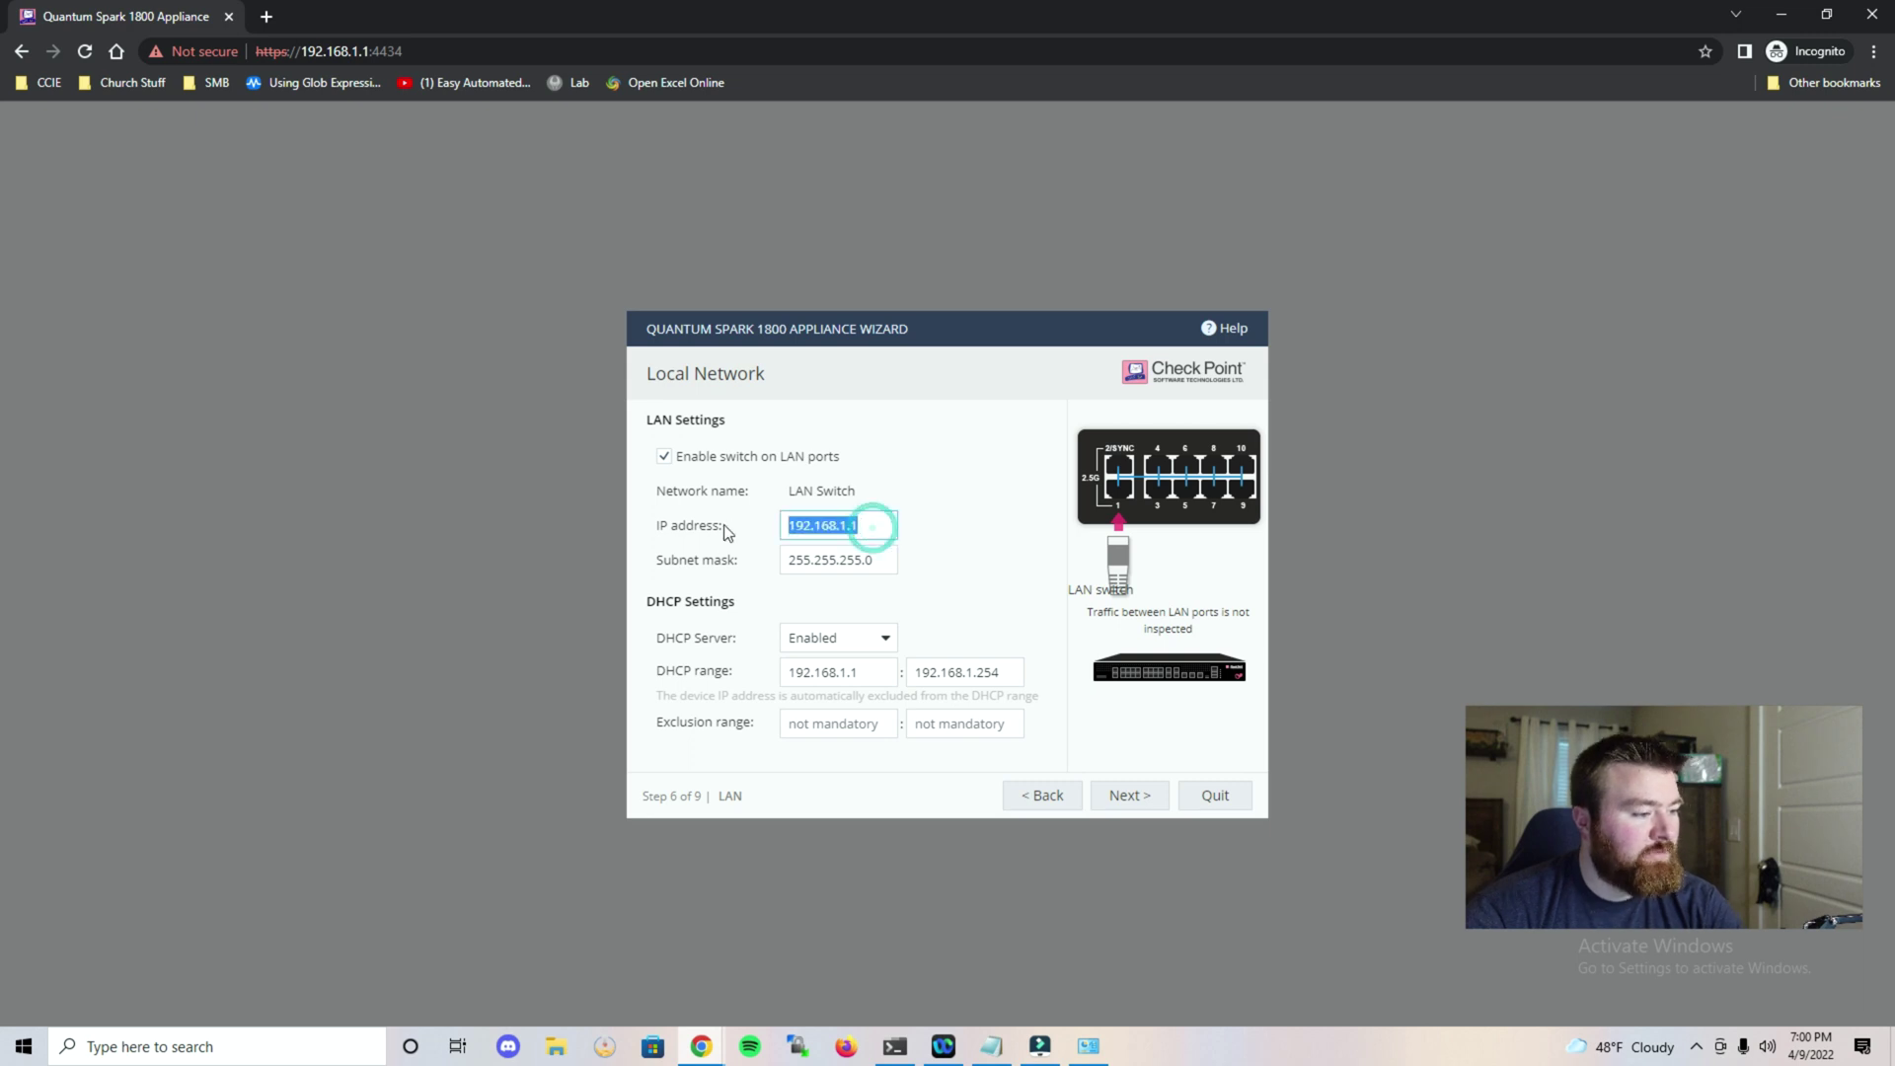
type("10.25.113.1")
left_click(1157, 801)
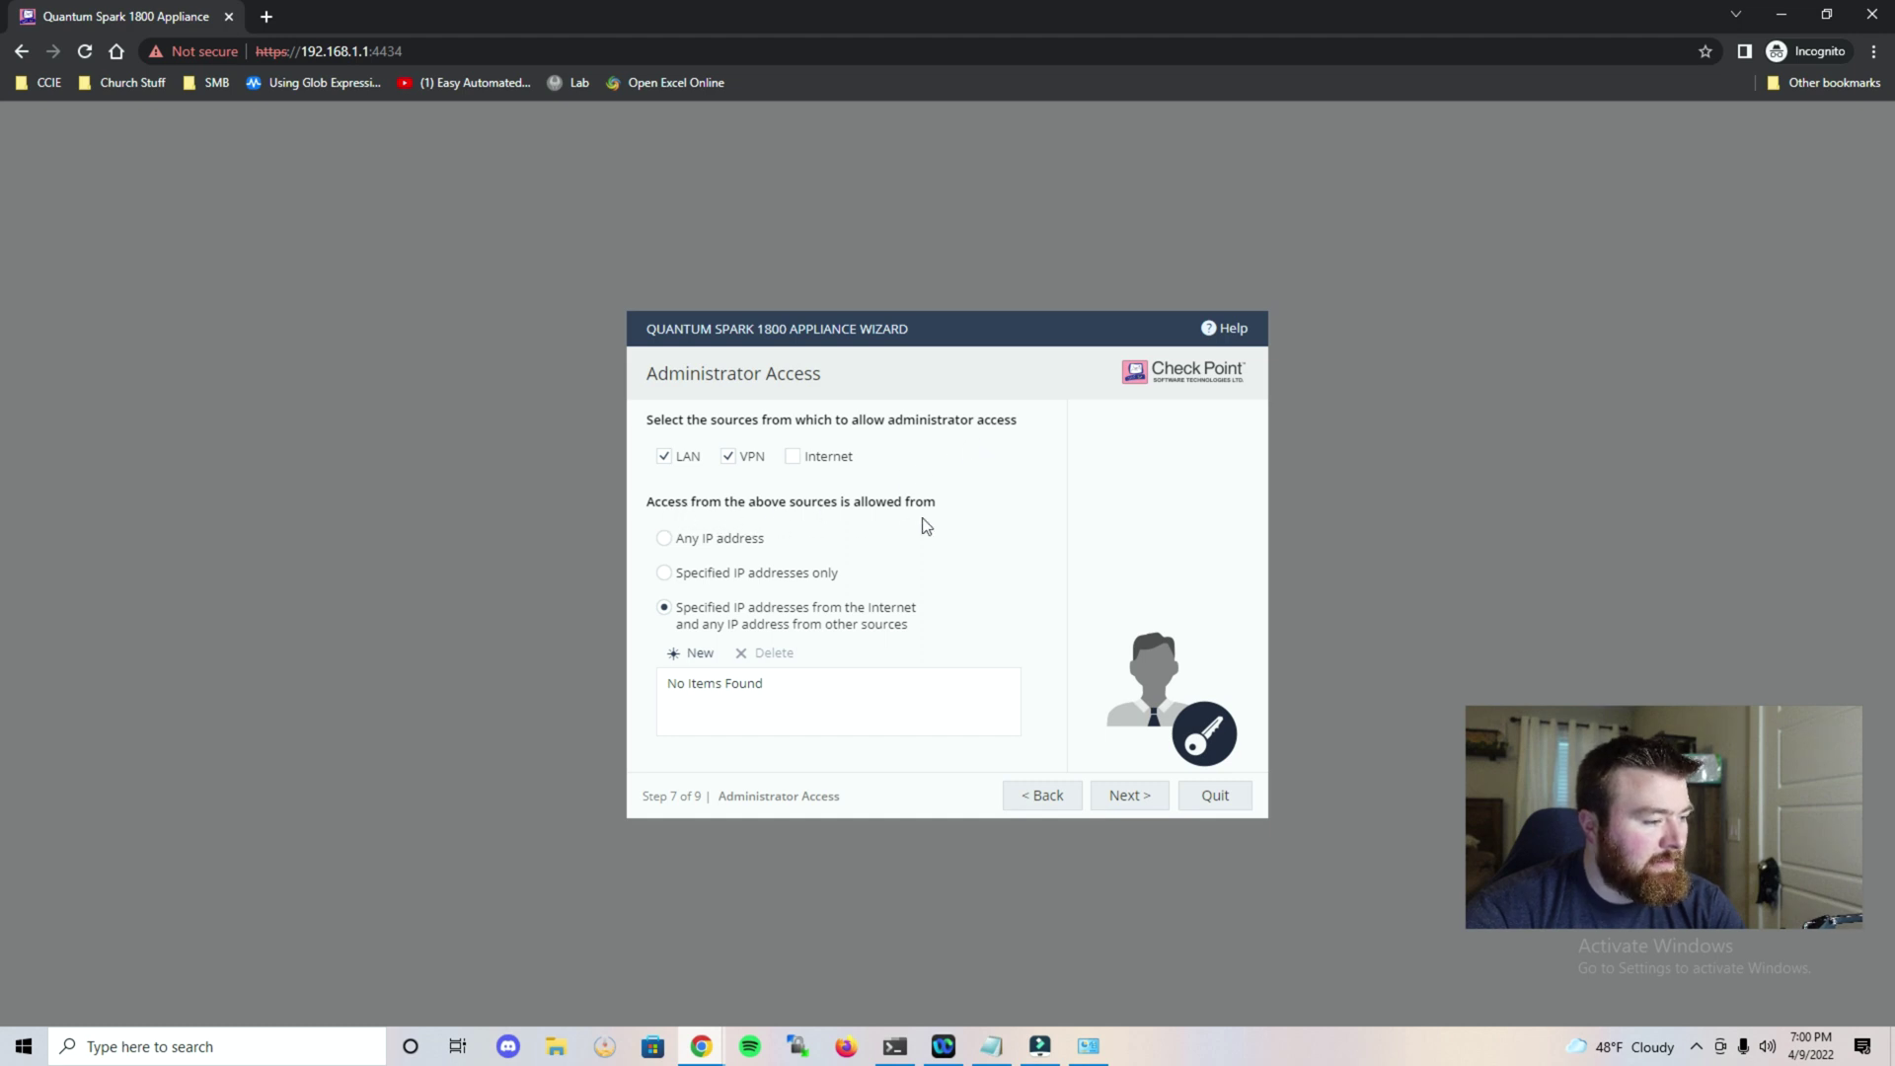
Allow administrator access from any IP address and skip license activation for the trial license
left_click(731, 539)
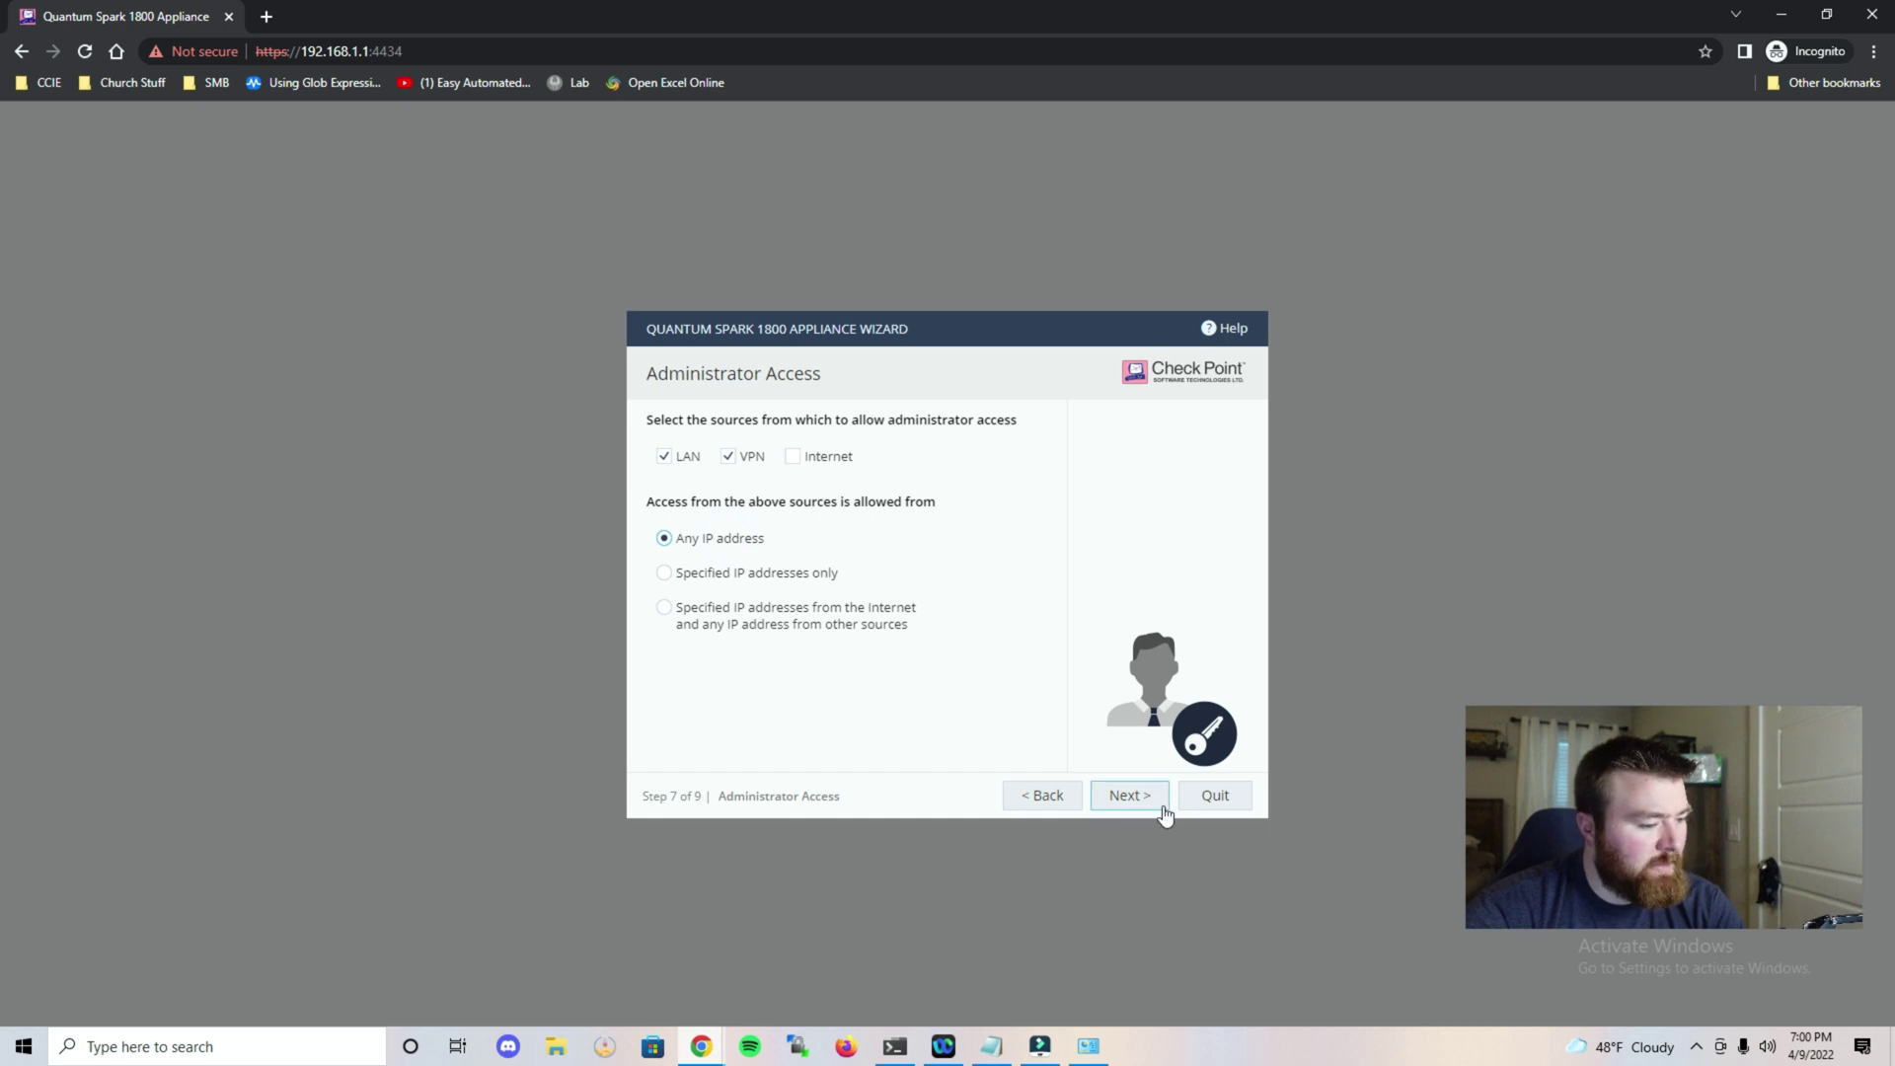
left_click(1129, 795)
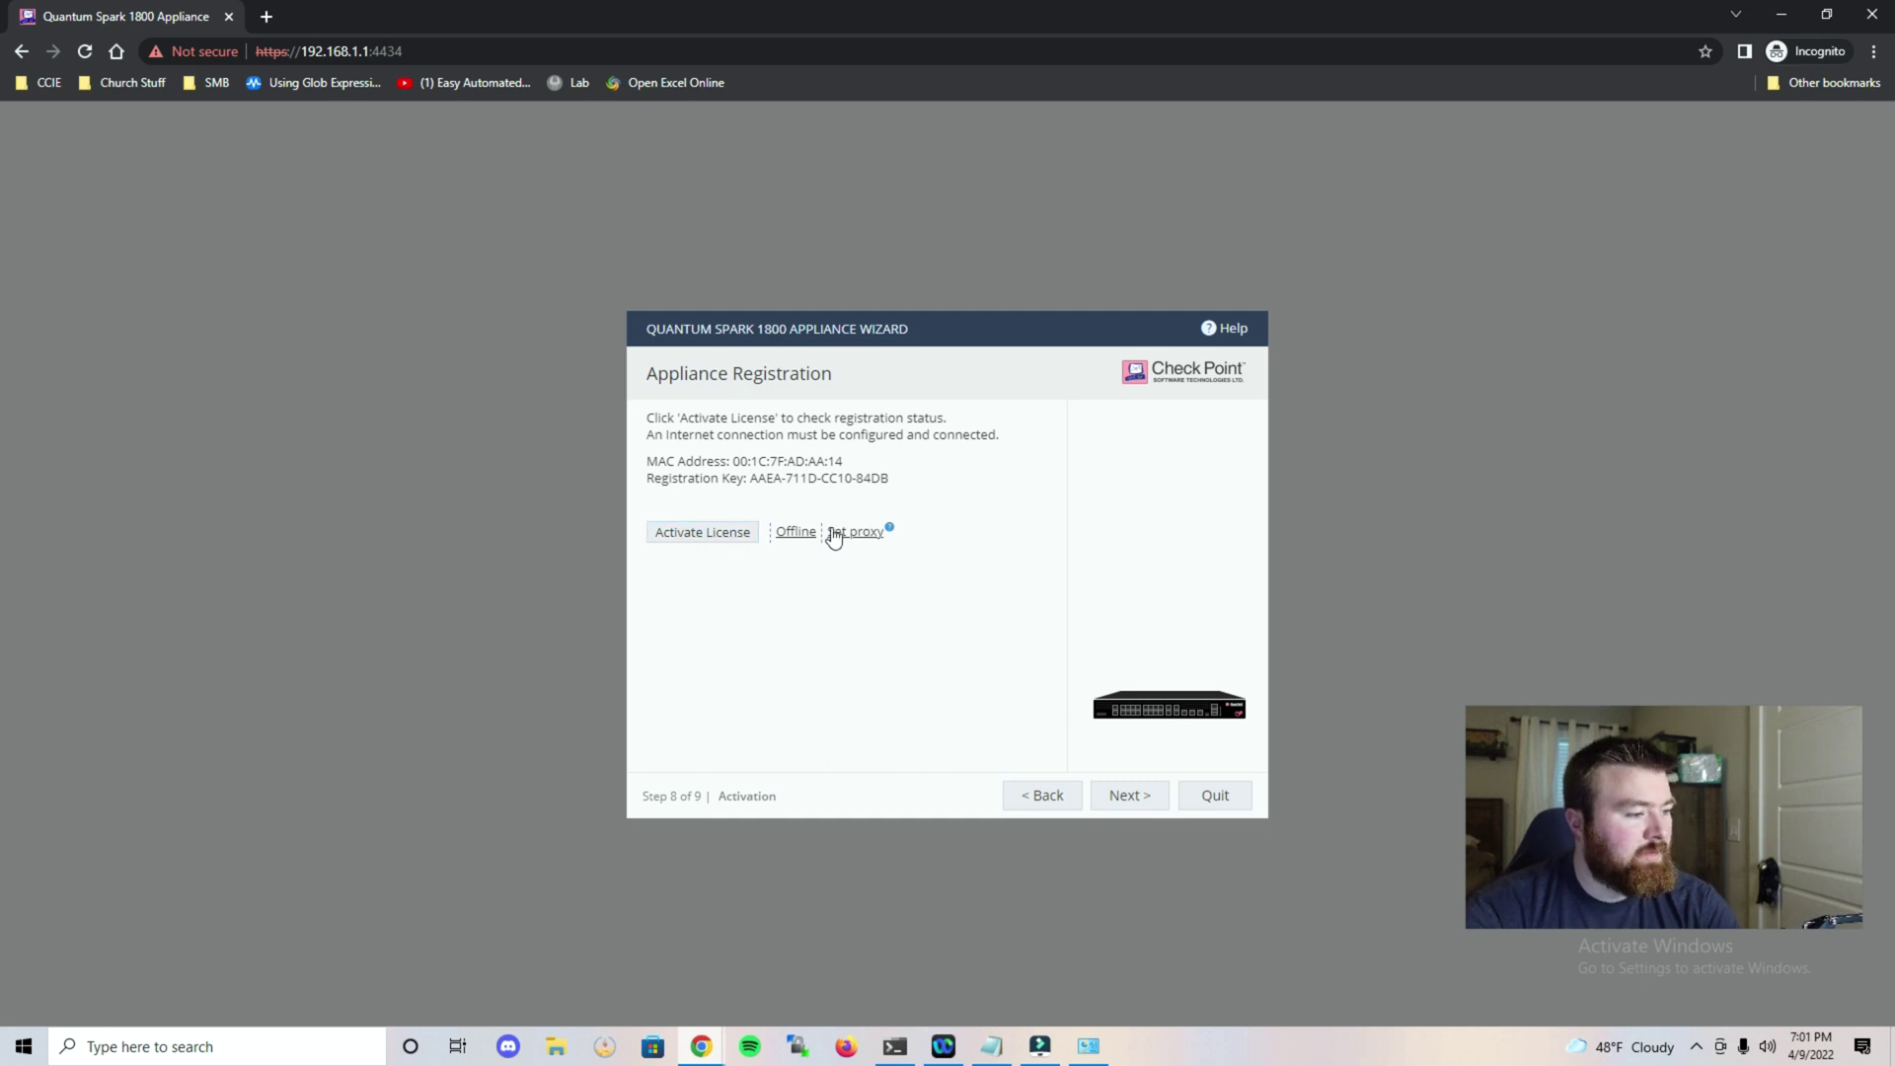
left_click(1152, 809)
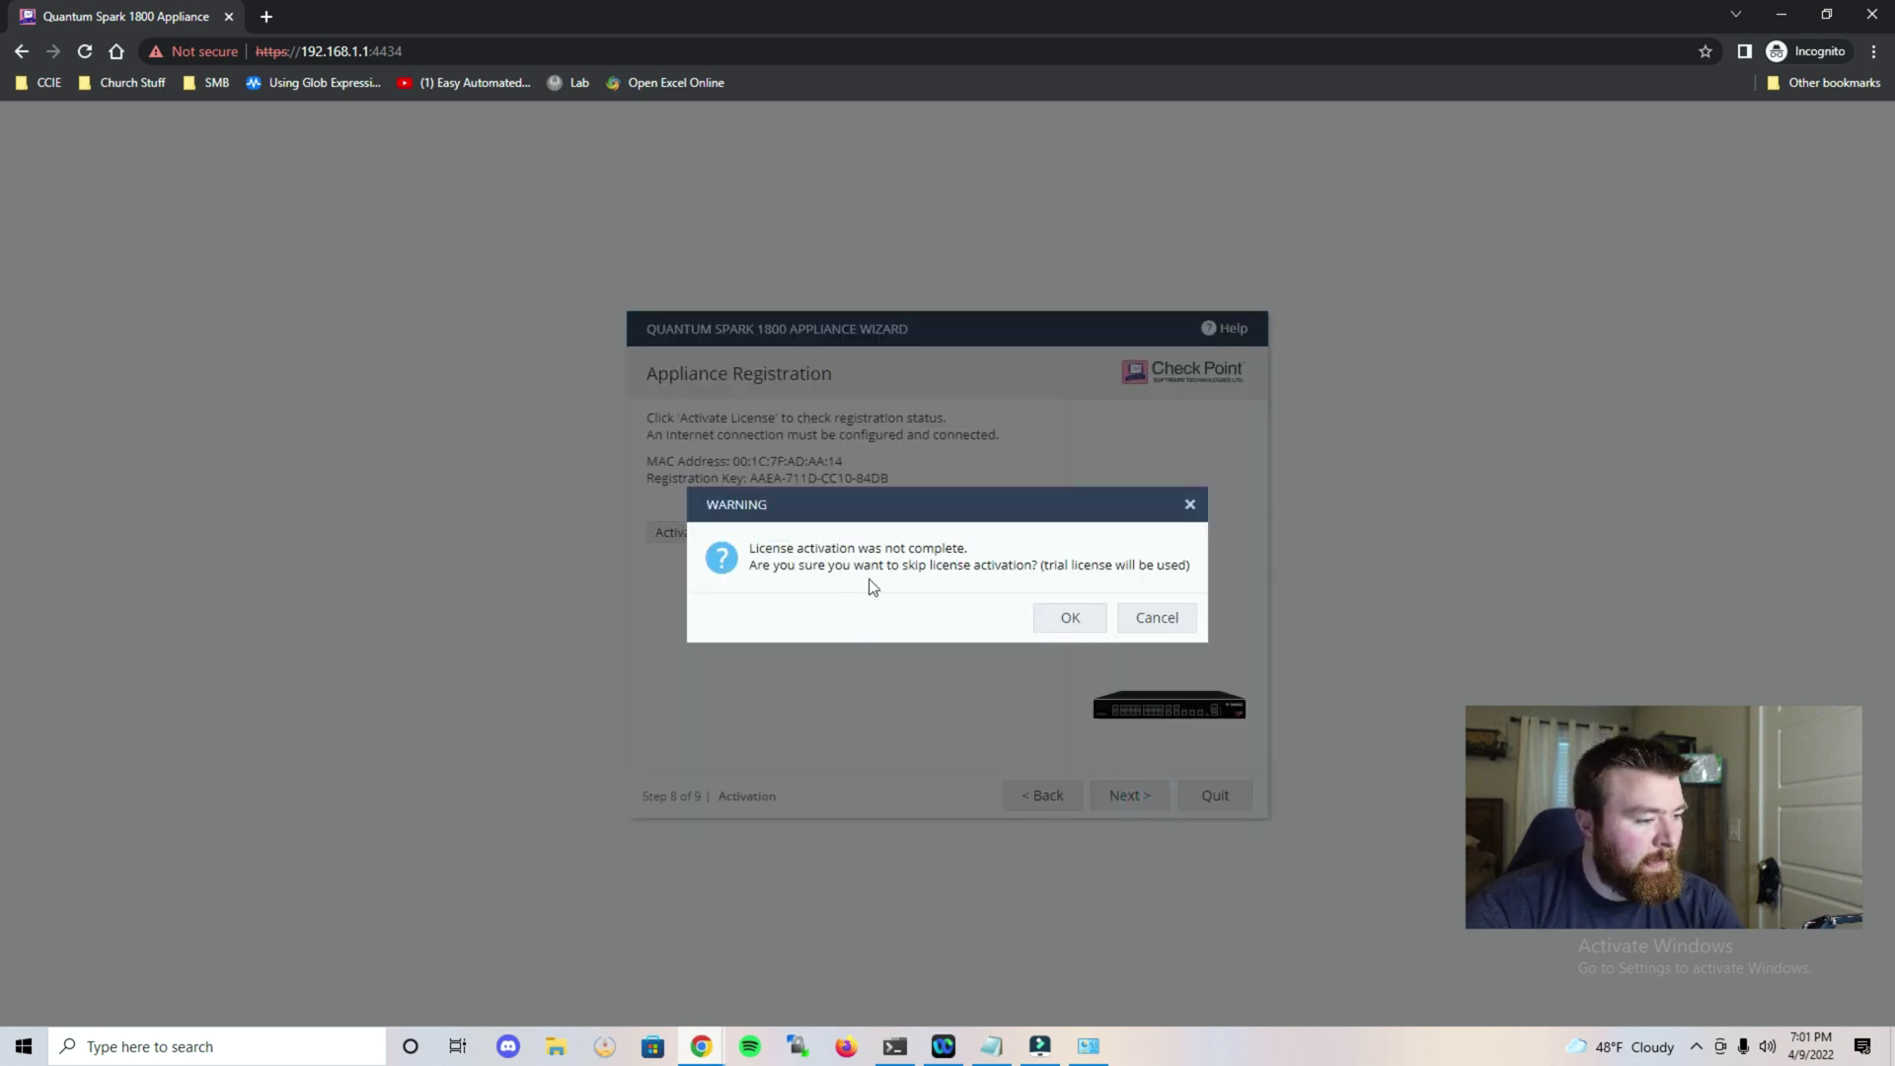
left_click(1078, 620)
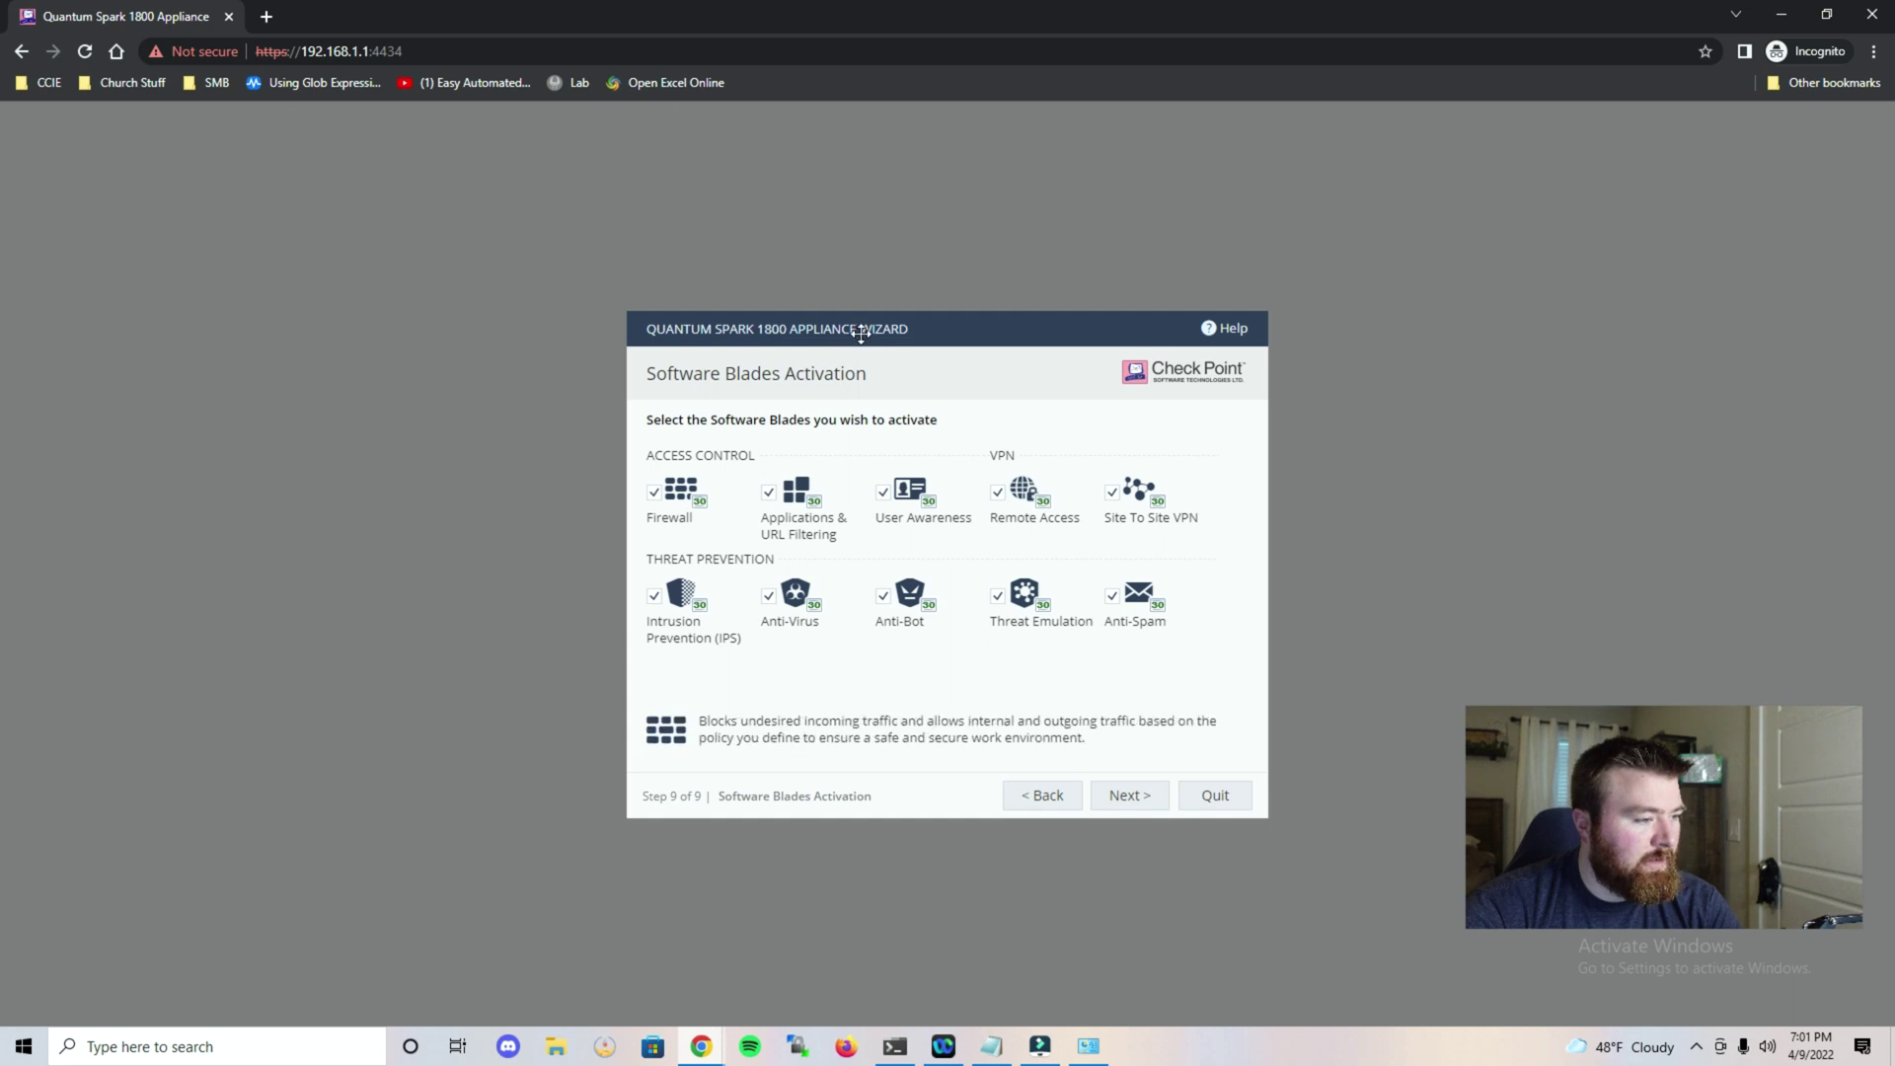
Keep all software blades active and finish the wizard to reach the Home System overview
left_click_drag(861, 331, 854, 297)
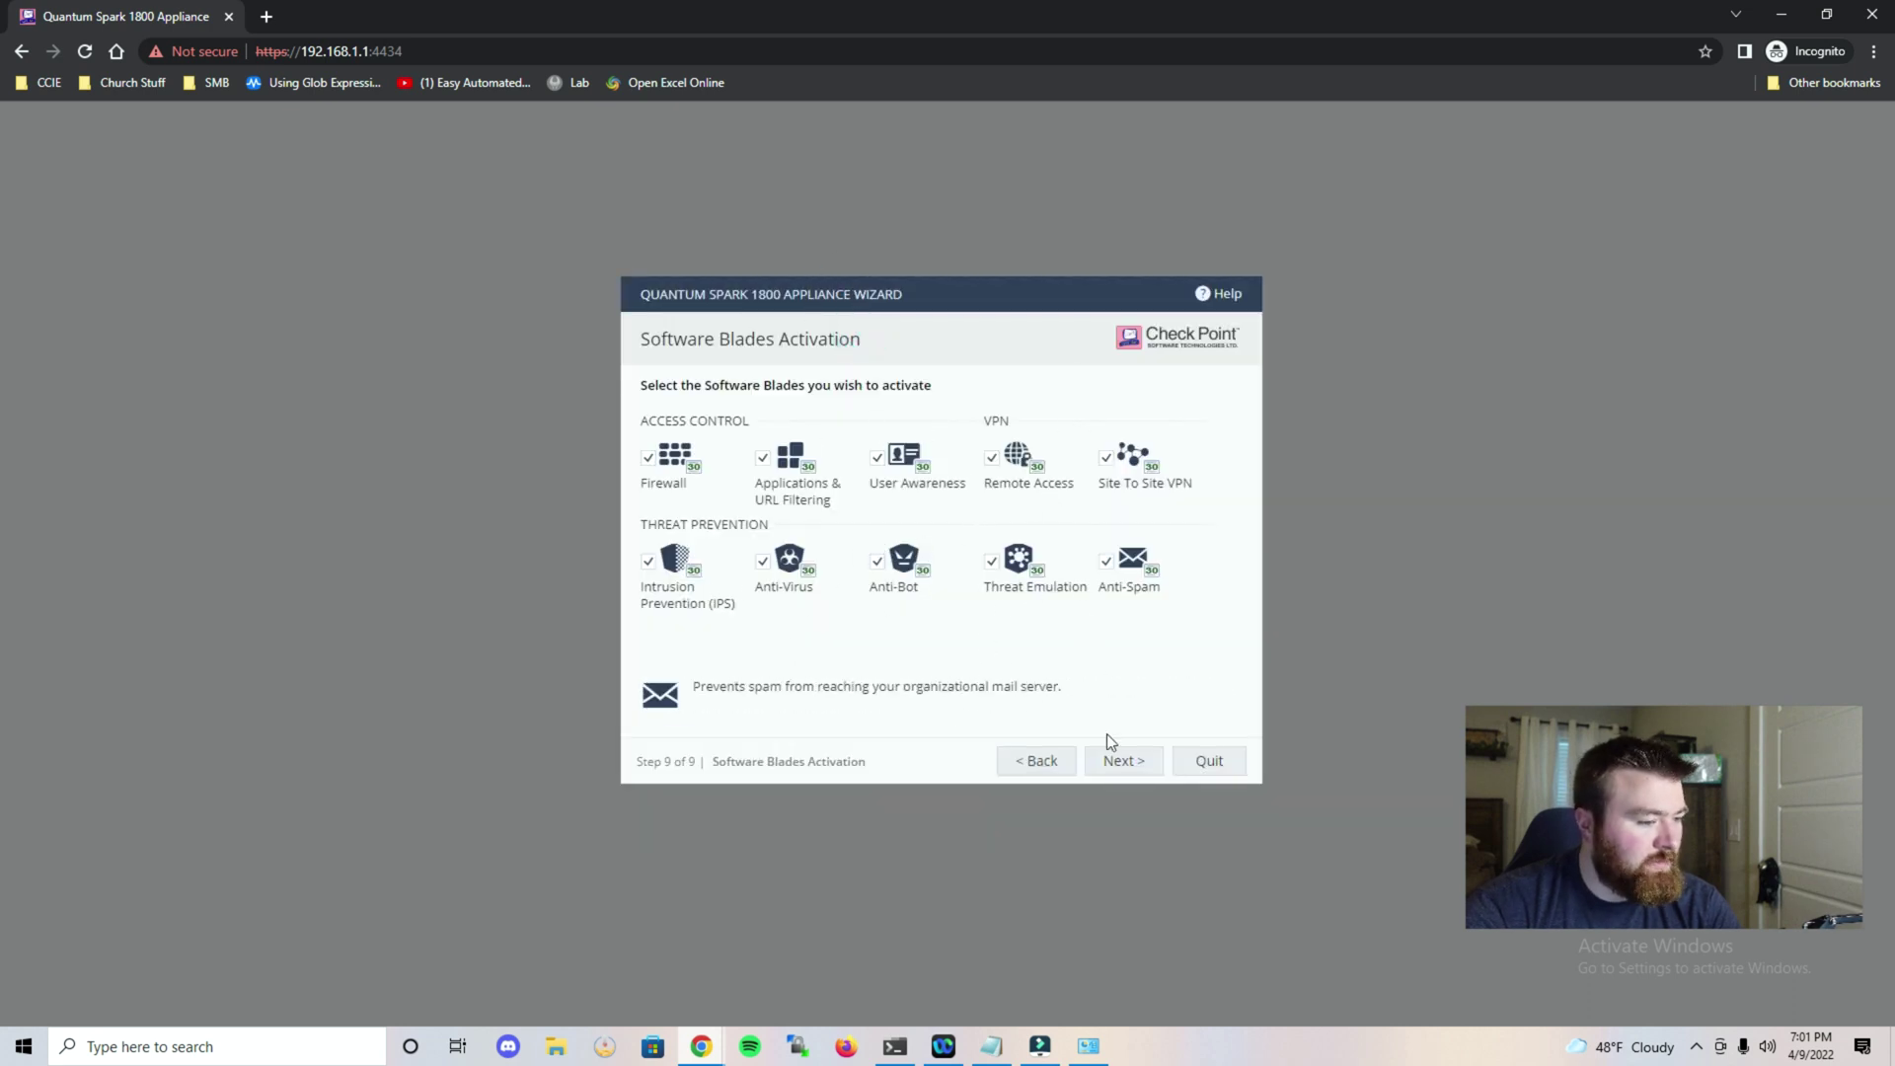
left_click(1122, 778)
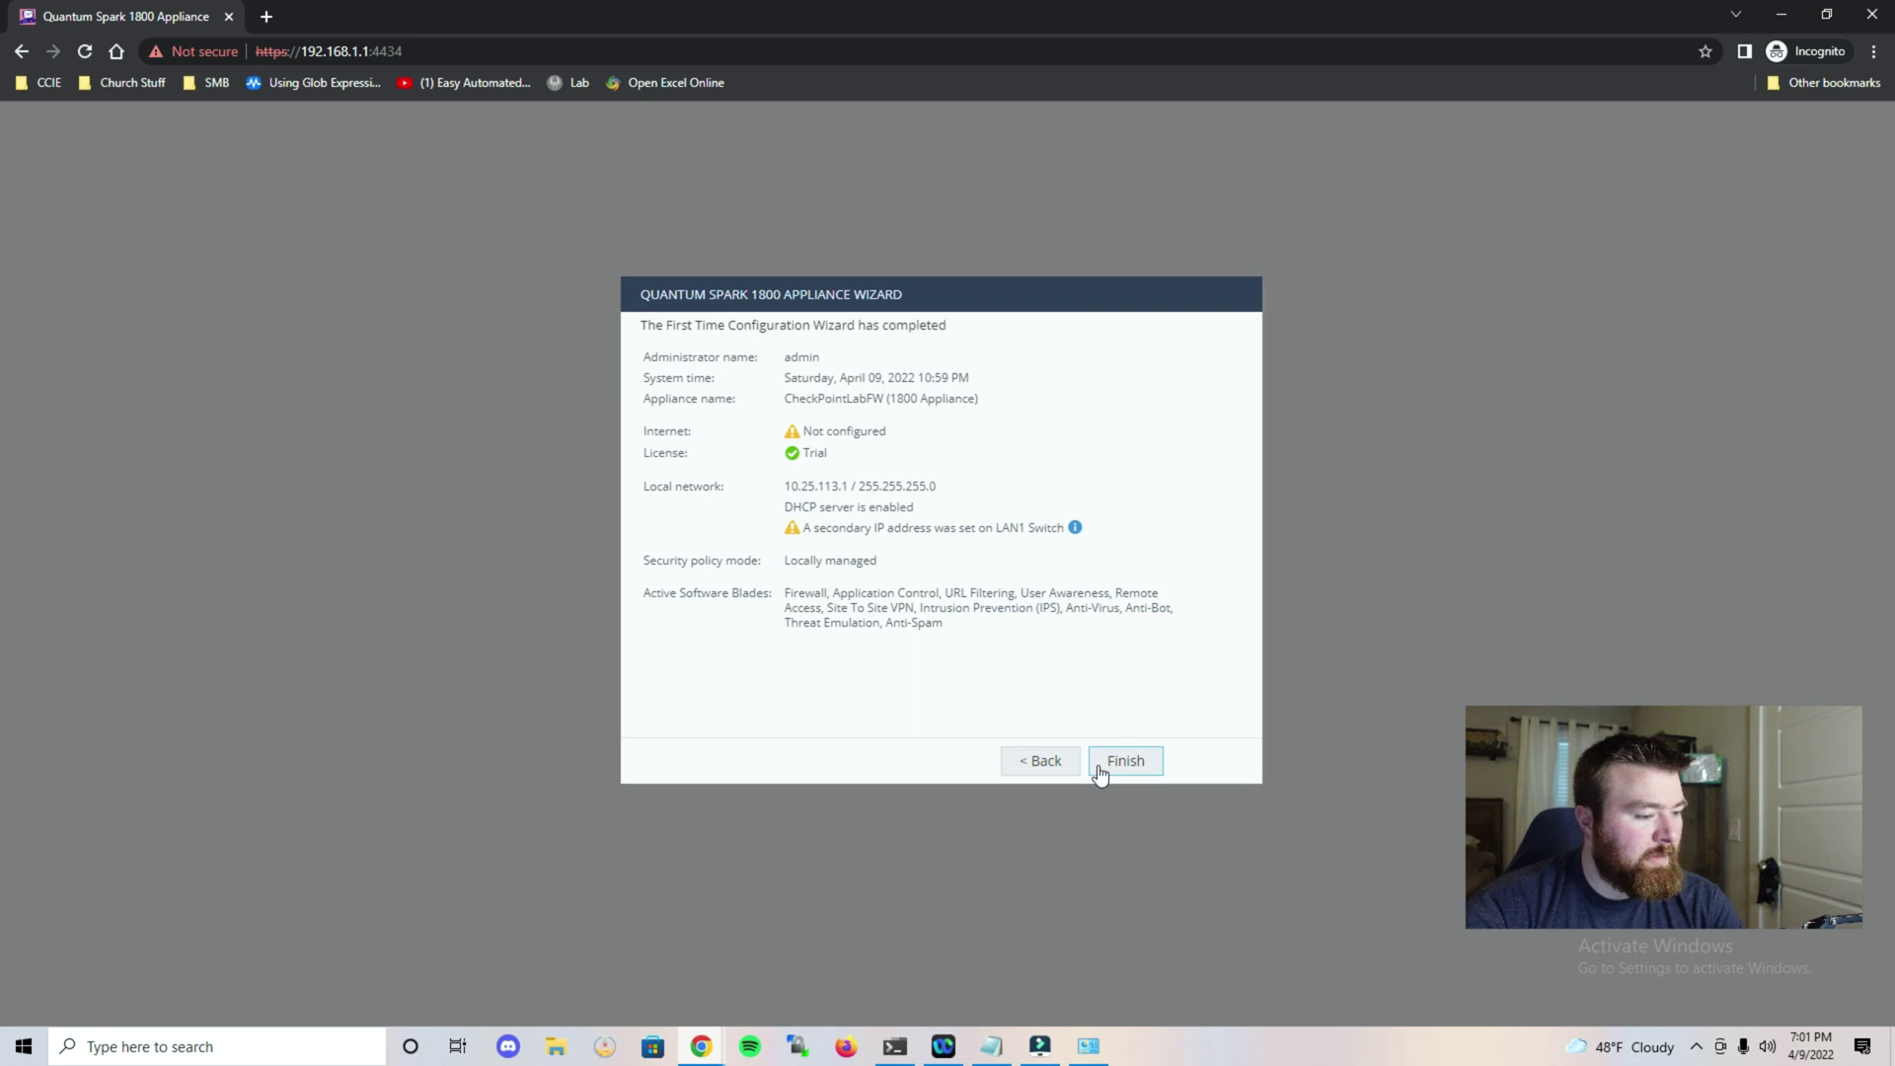
left_click(1100, 776)
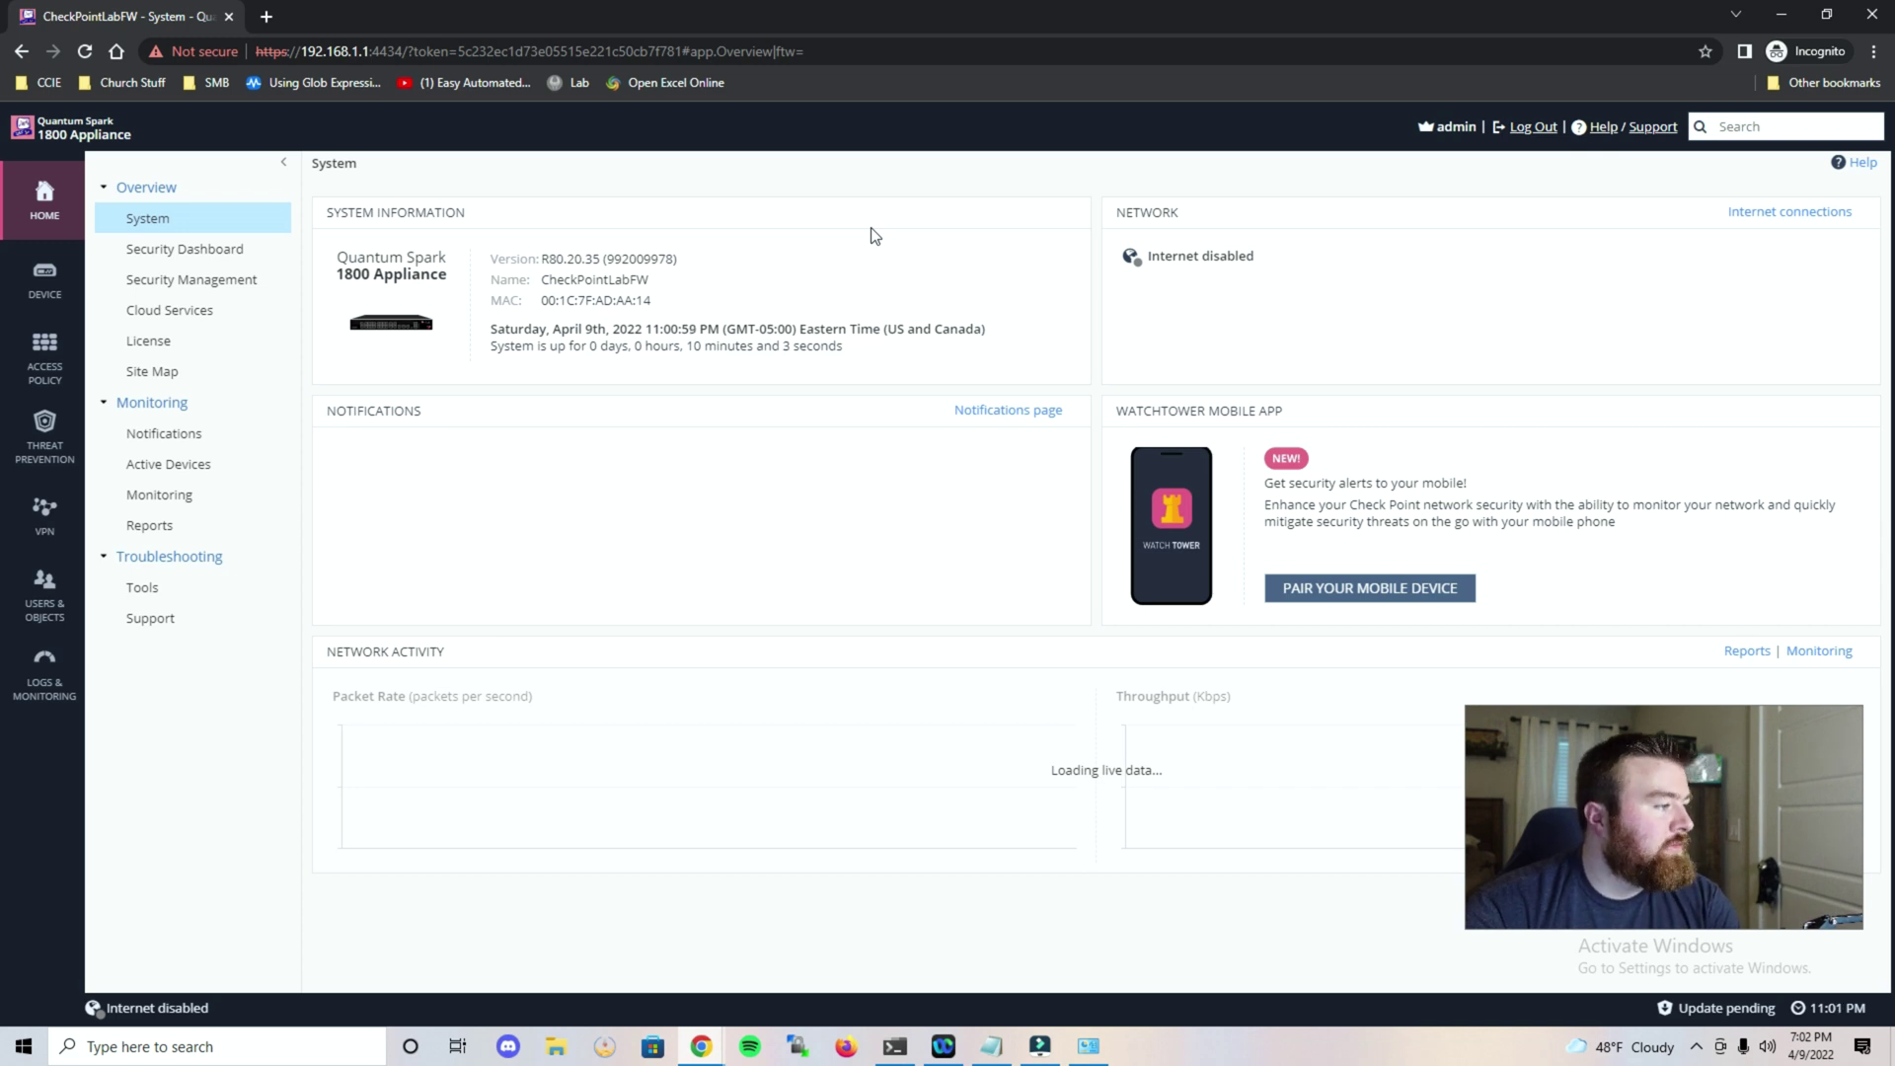
Browse the Device, Access Policy, Threat Prevention, VPN, Users & Objects and Logs & Monitoring sections
mouse_move(56, 279)
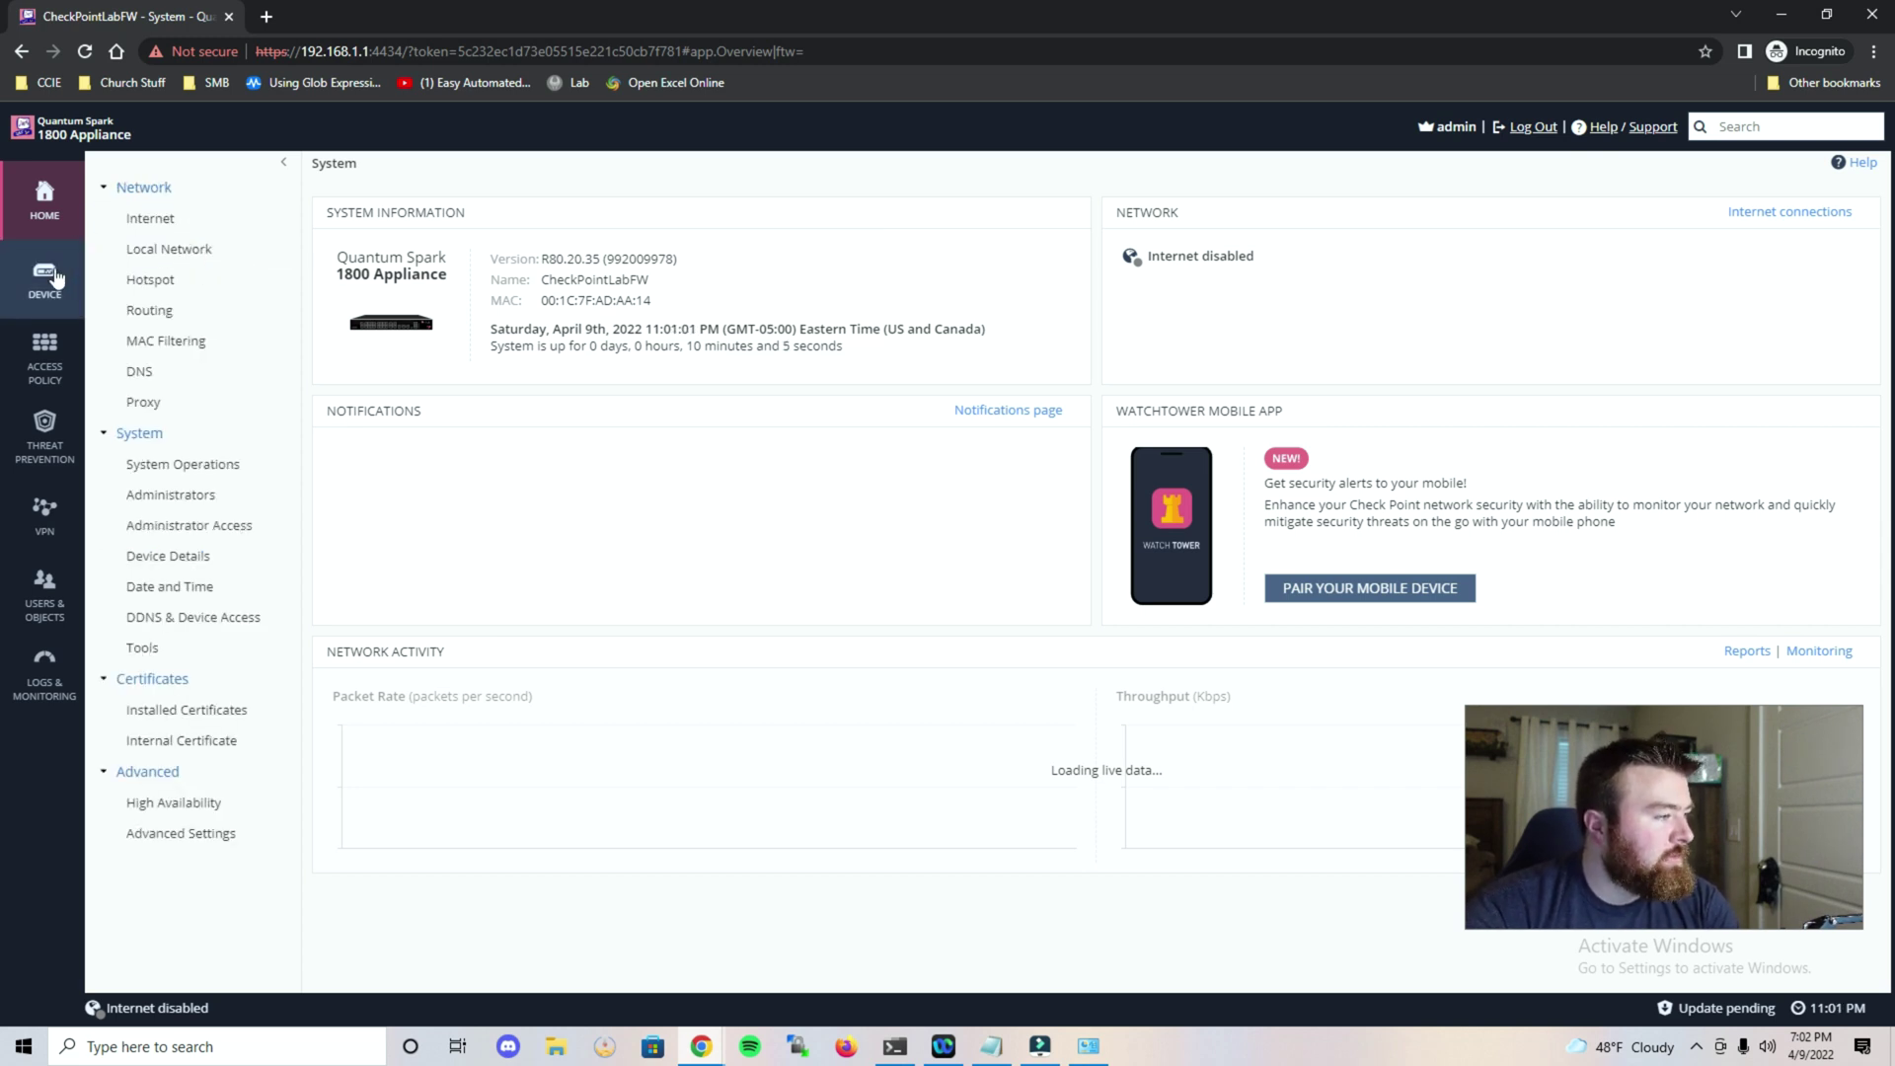
mouse_move(37, 383)
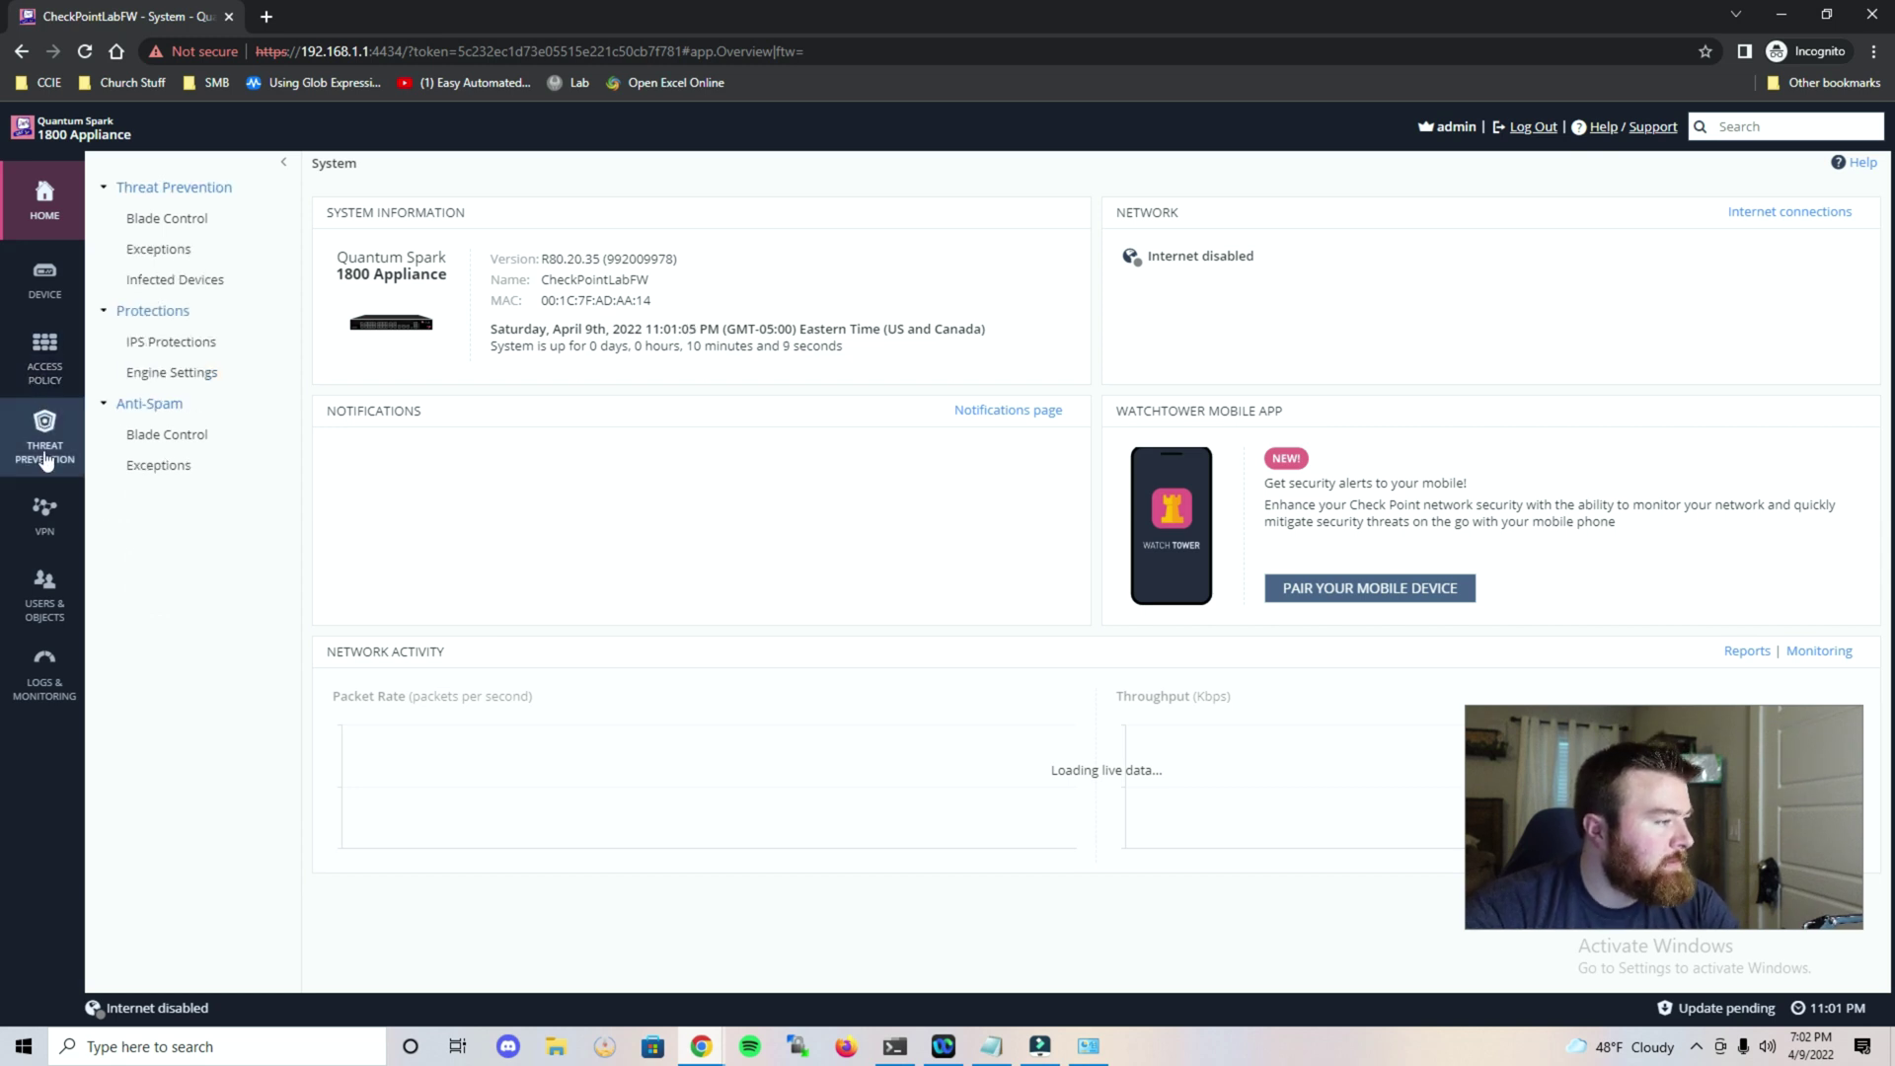
mouse_move(56, 506)
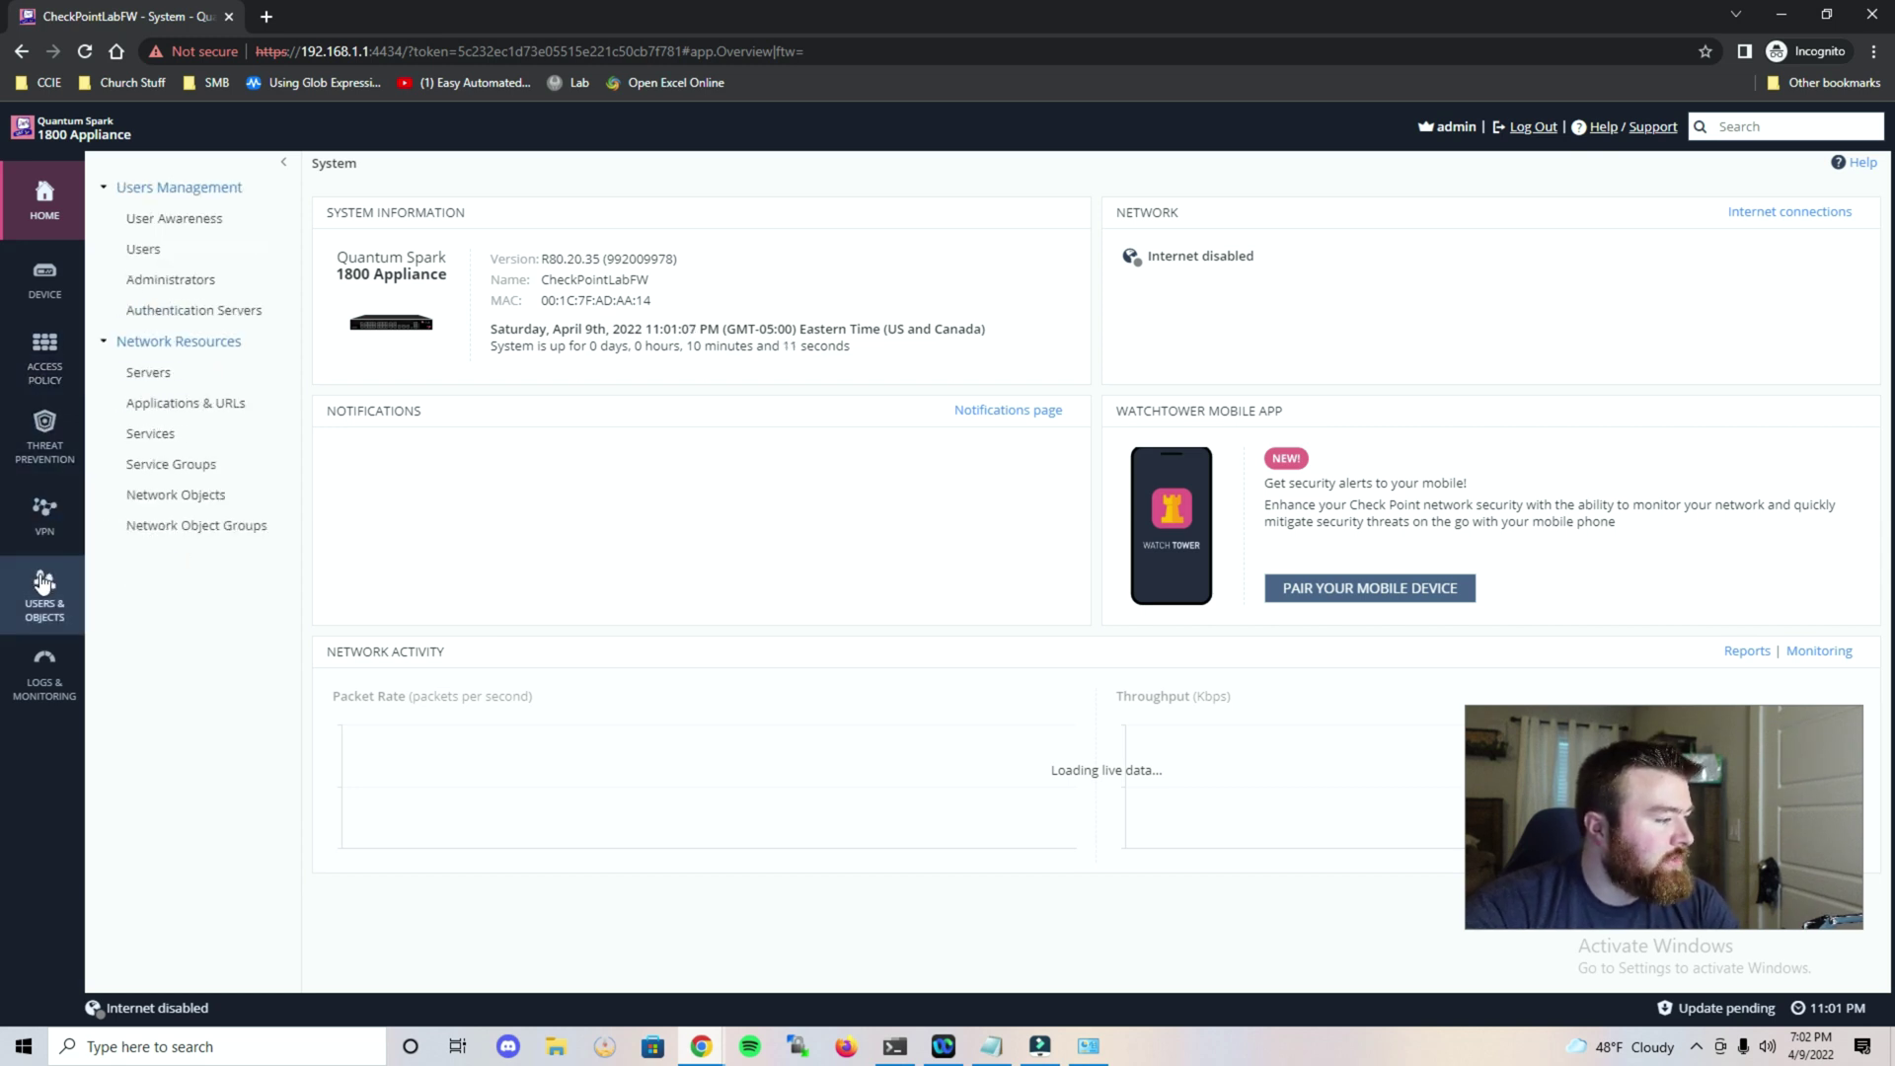
mouse_move(45, 649)
mouse_move(48, 227)
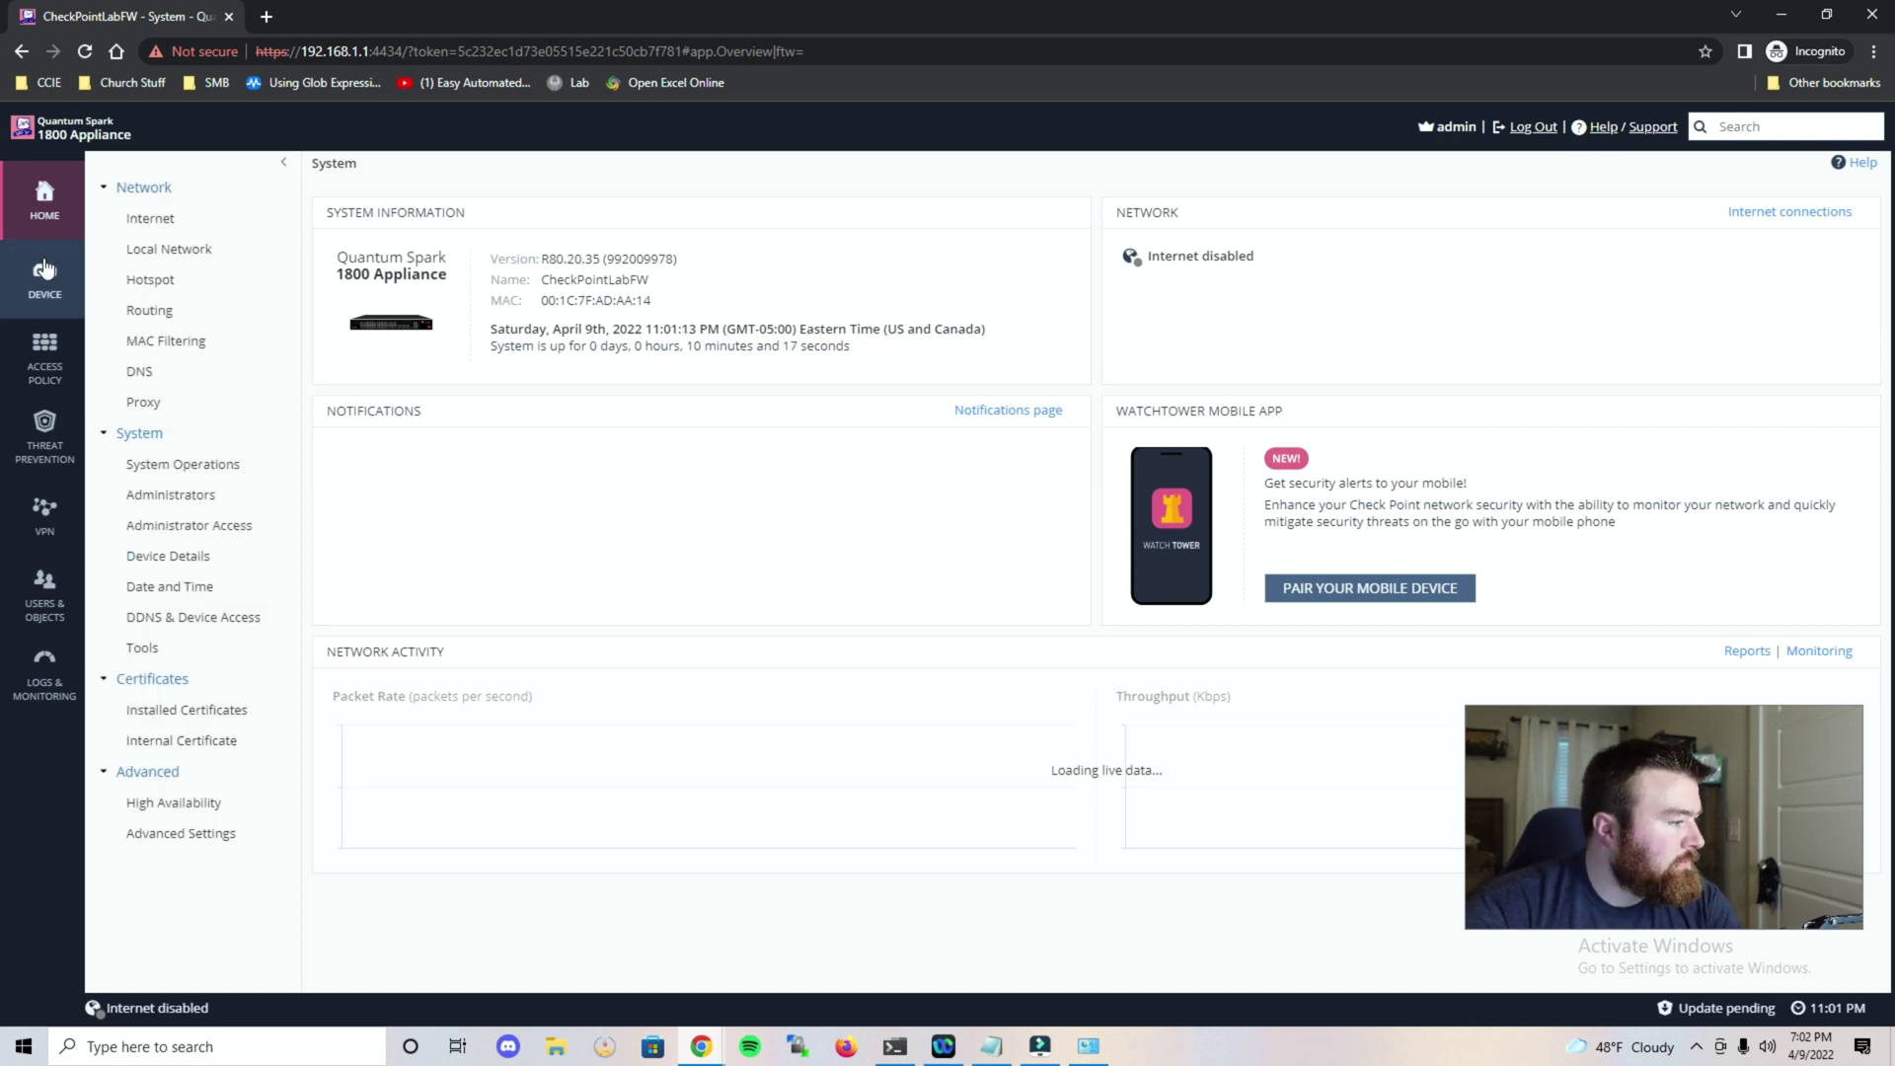
Browse the Device pages: appliance details, Internet, Local Network, Hotspot, Routing, MAC Filtering and DNS
left_click(208, 558)
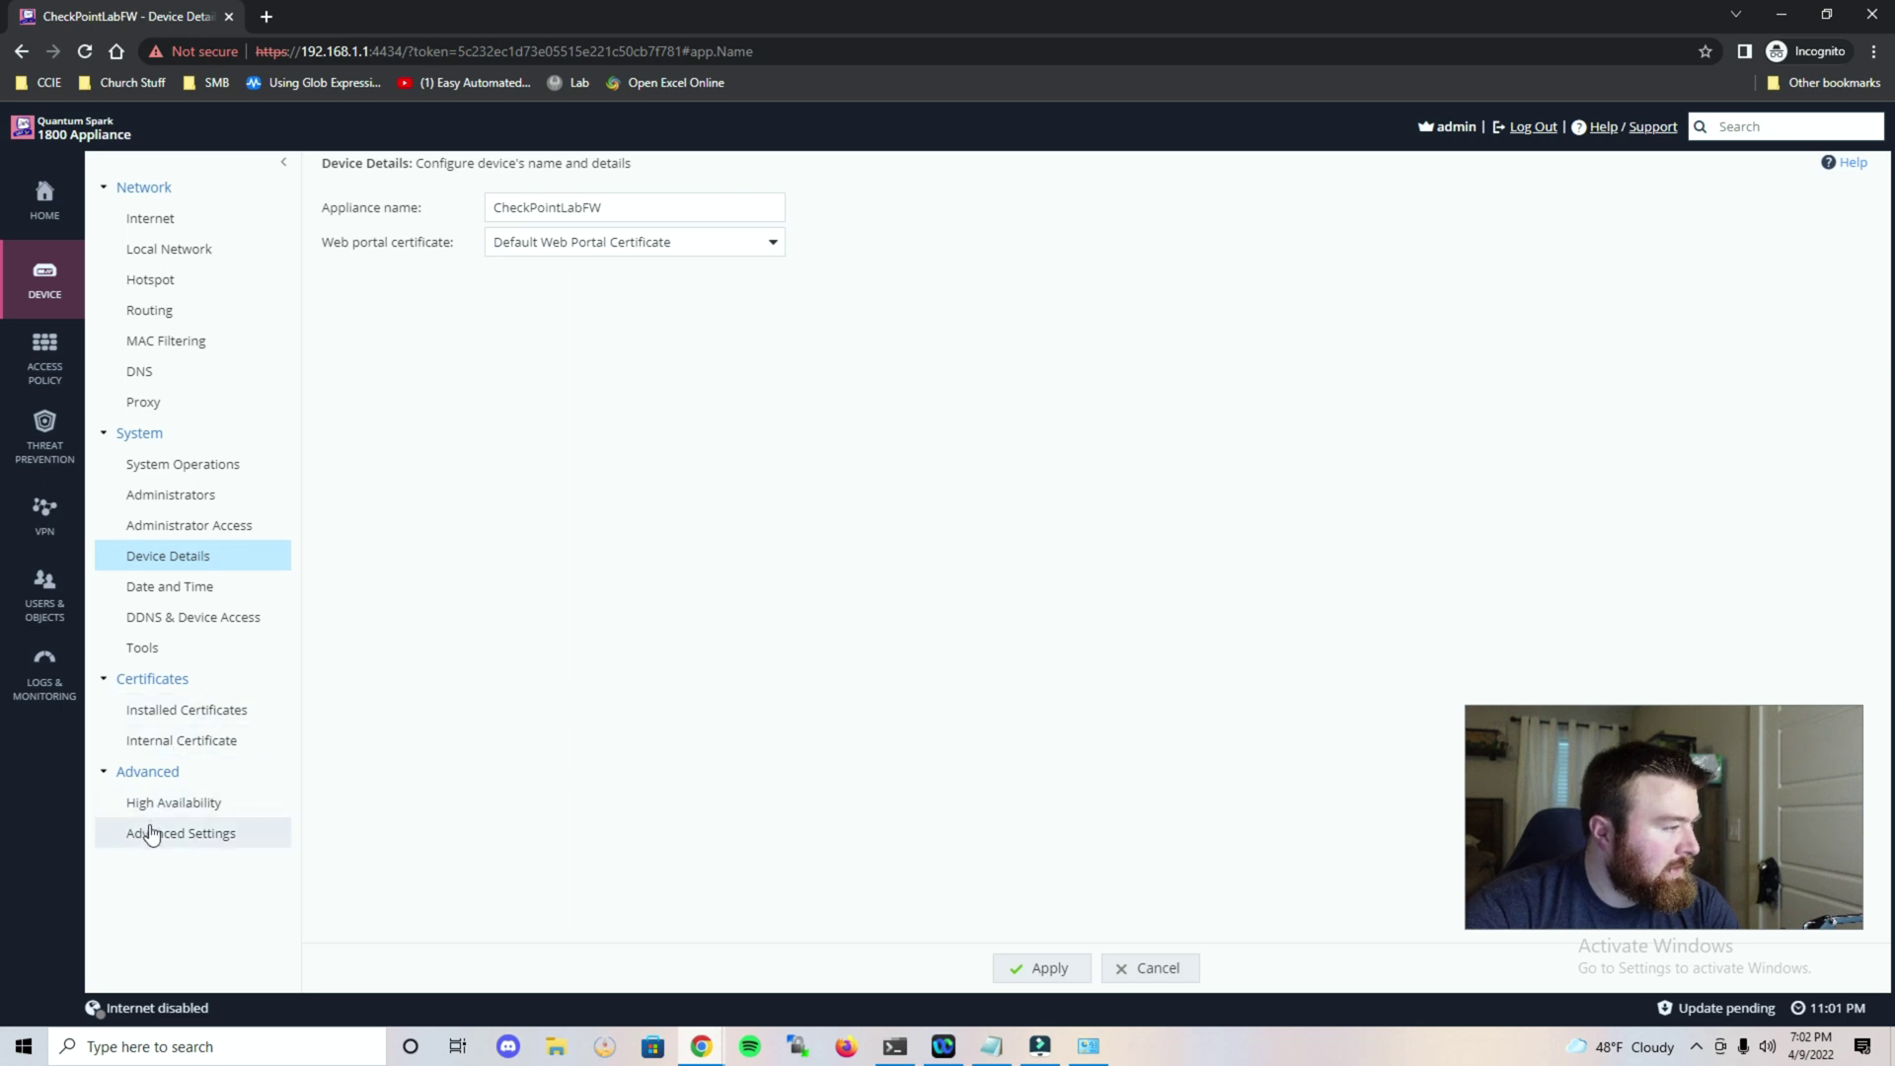
left_click(187, 216)
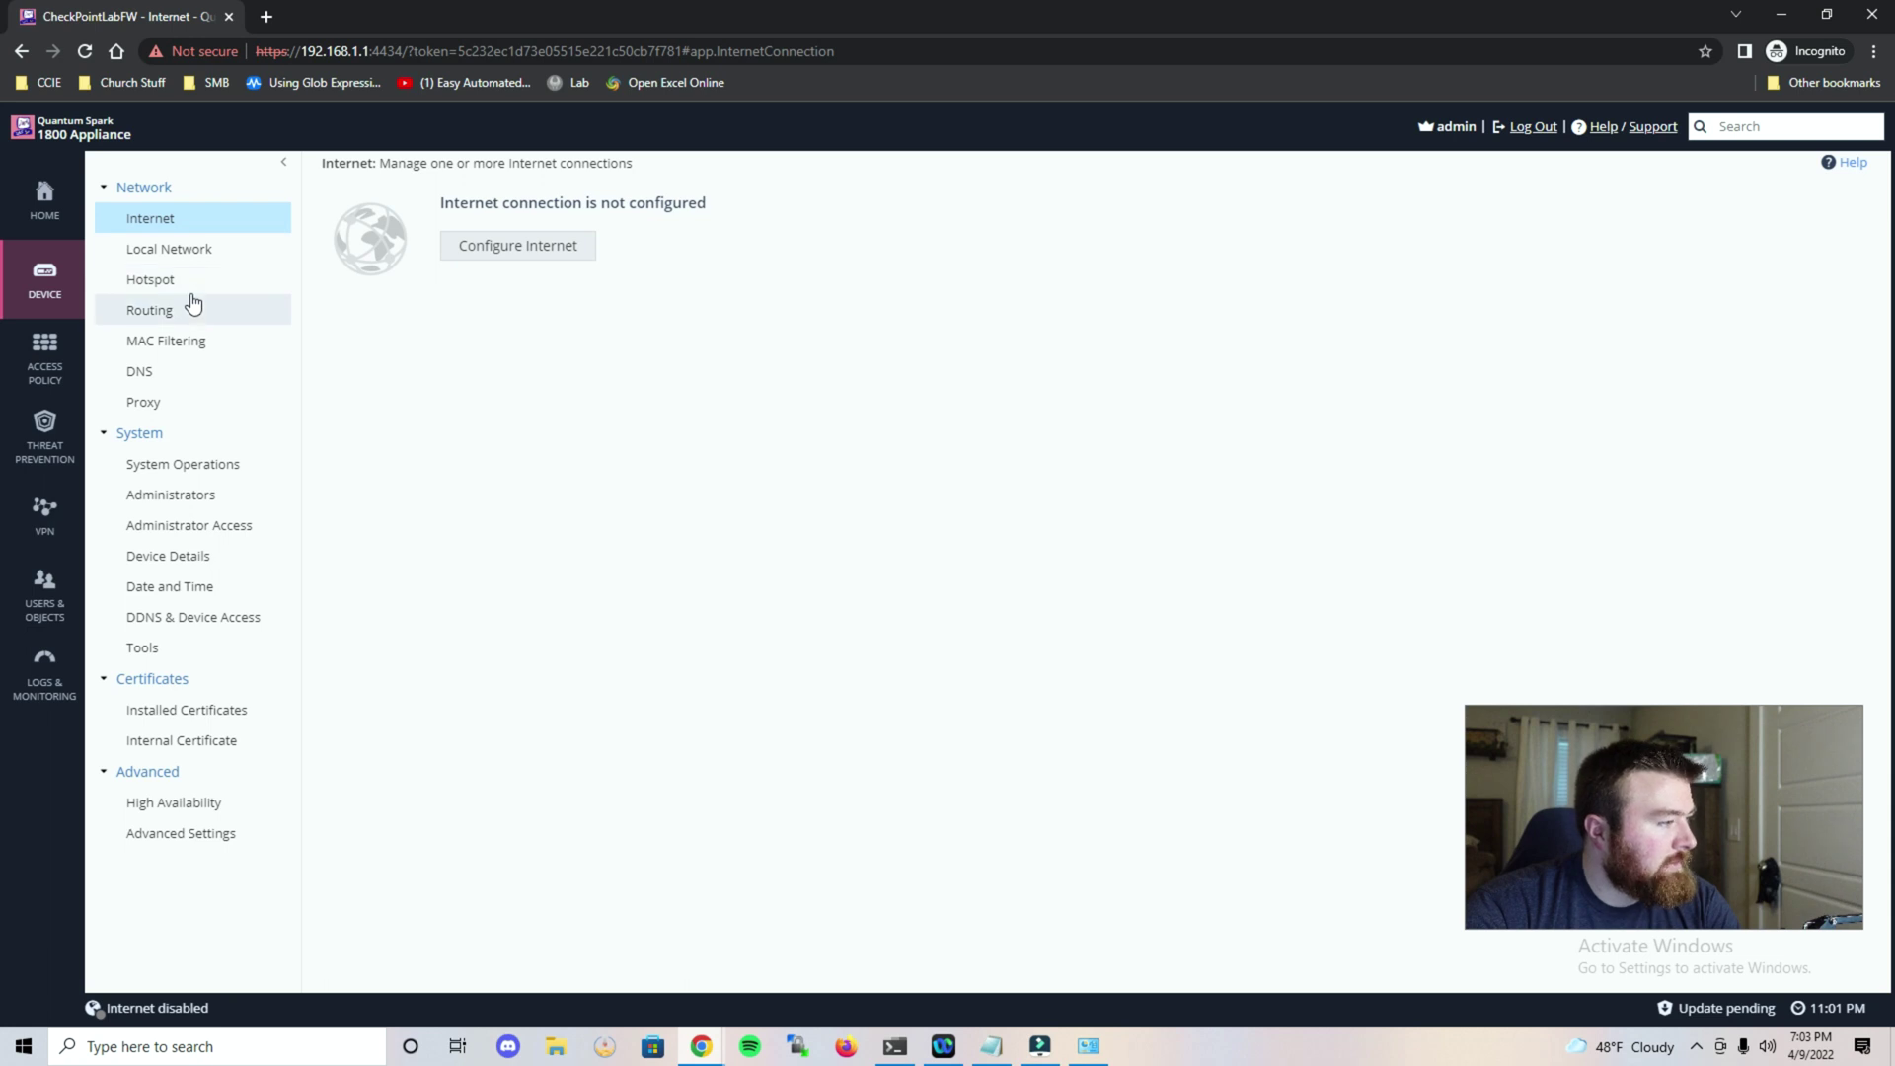
left_click(198, 260)
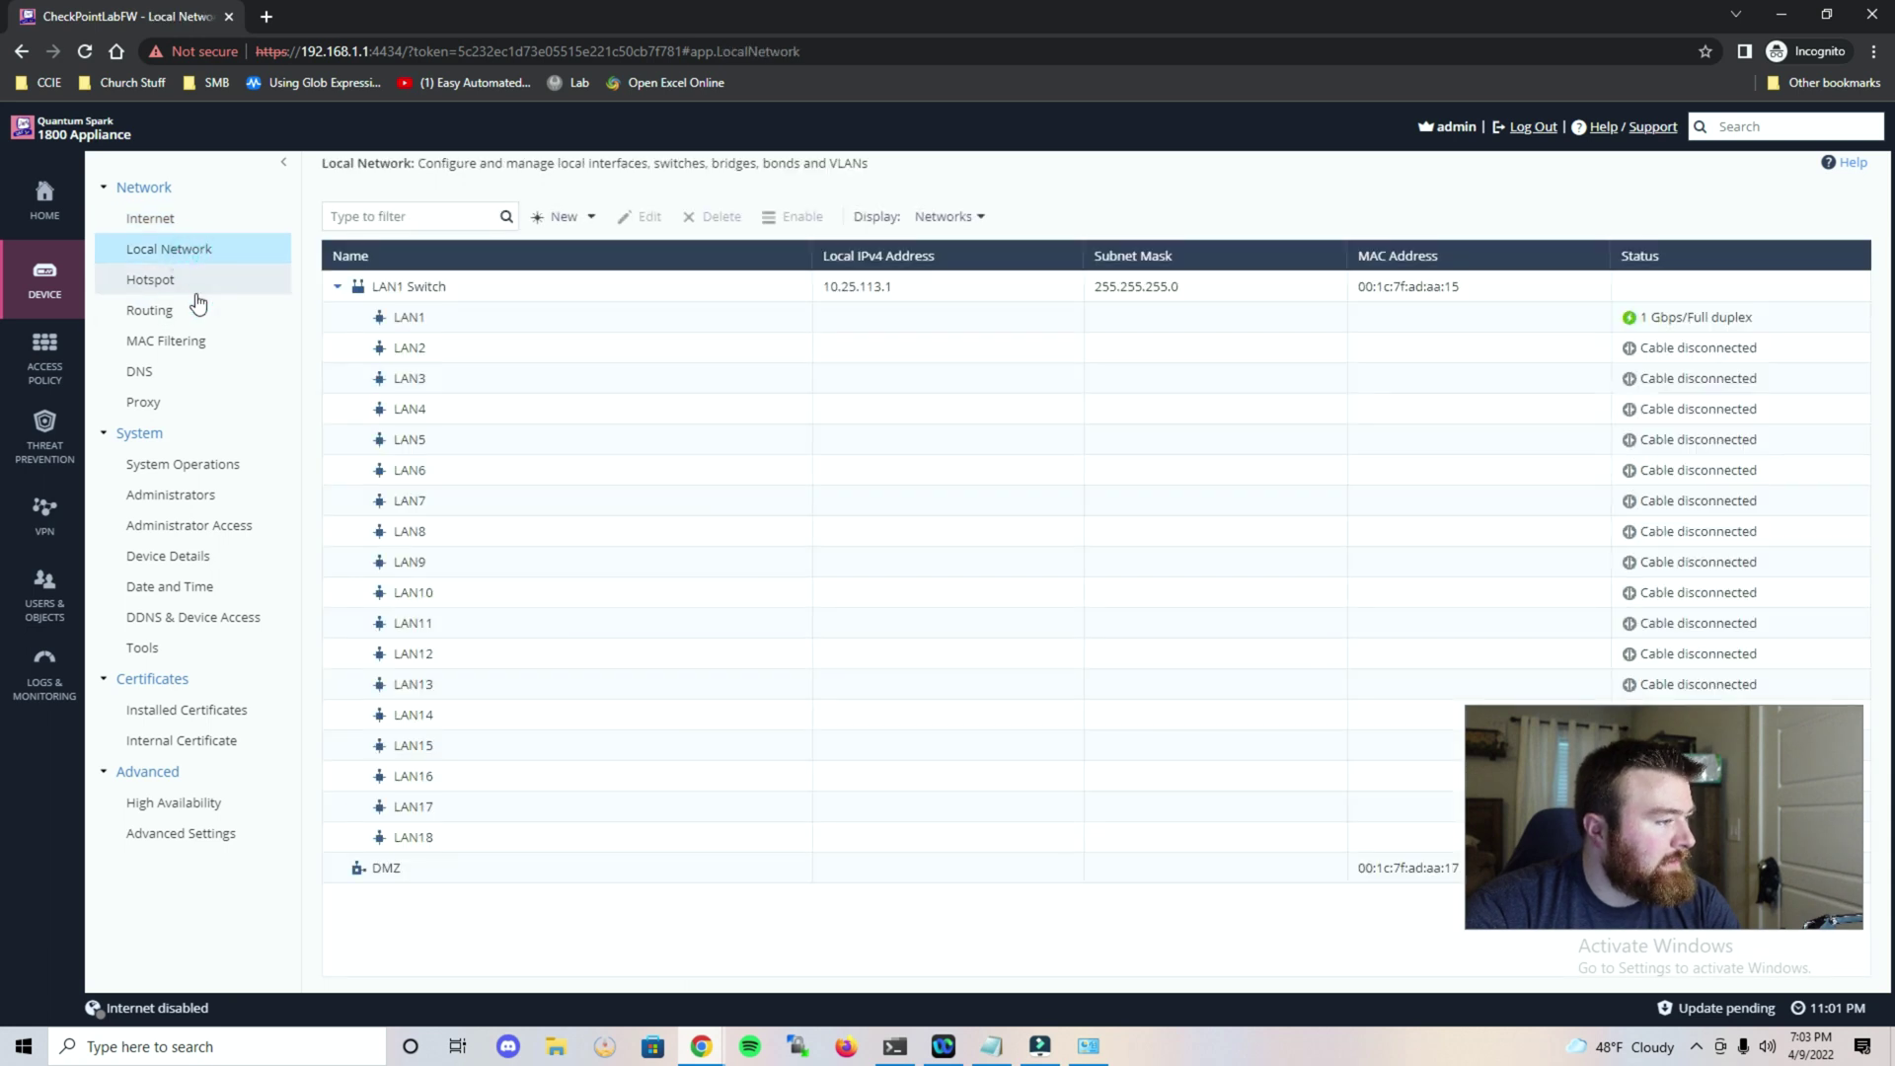
left_click(196, 290)
left_click(196, 310)
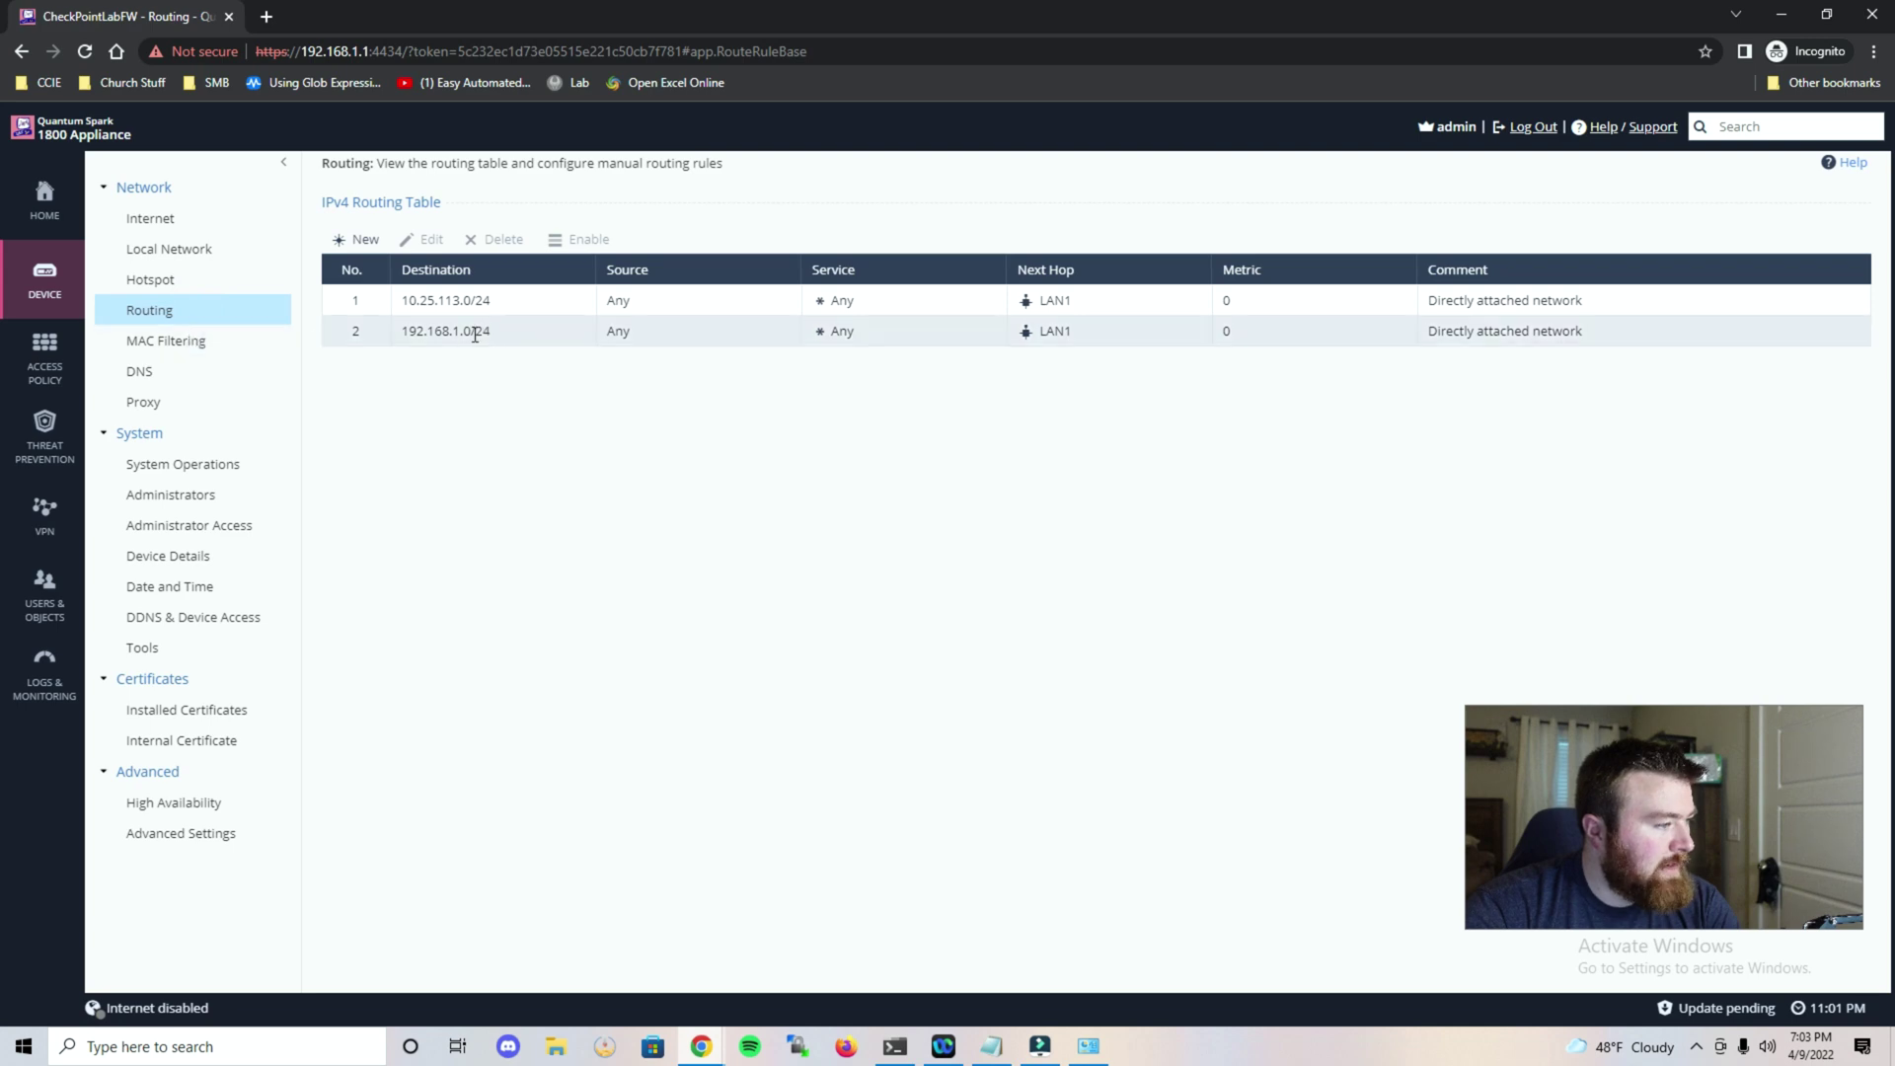
left_click(229, 346)
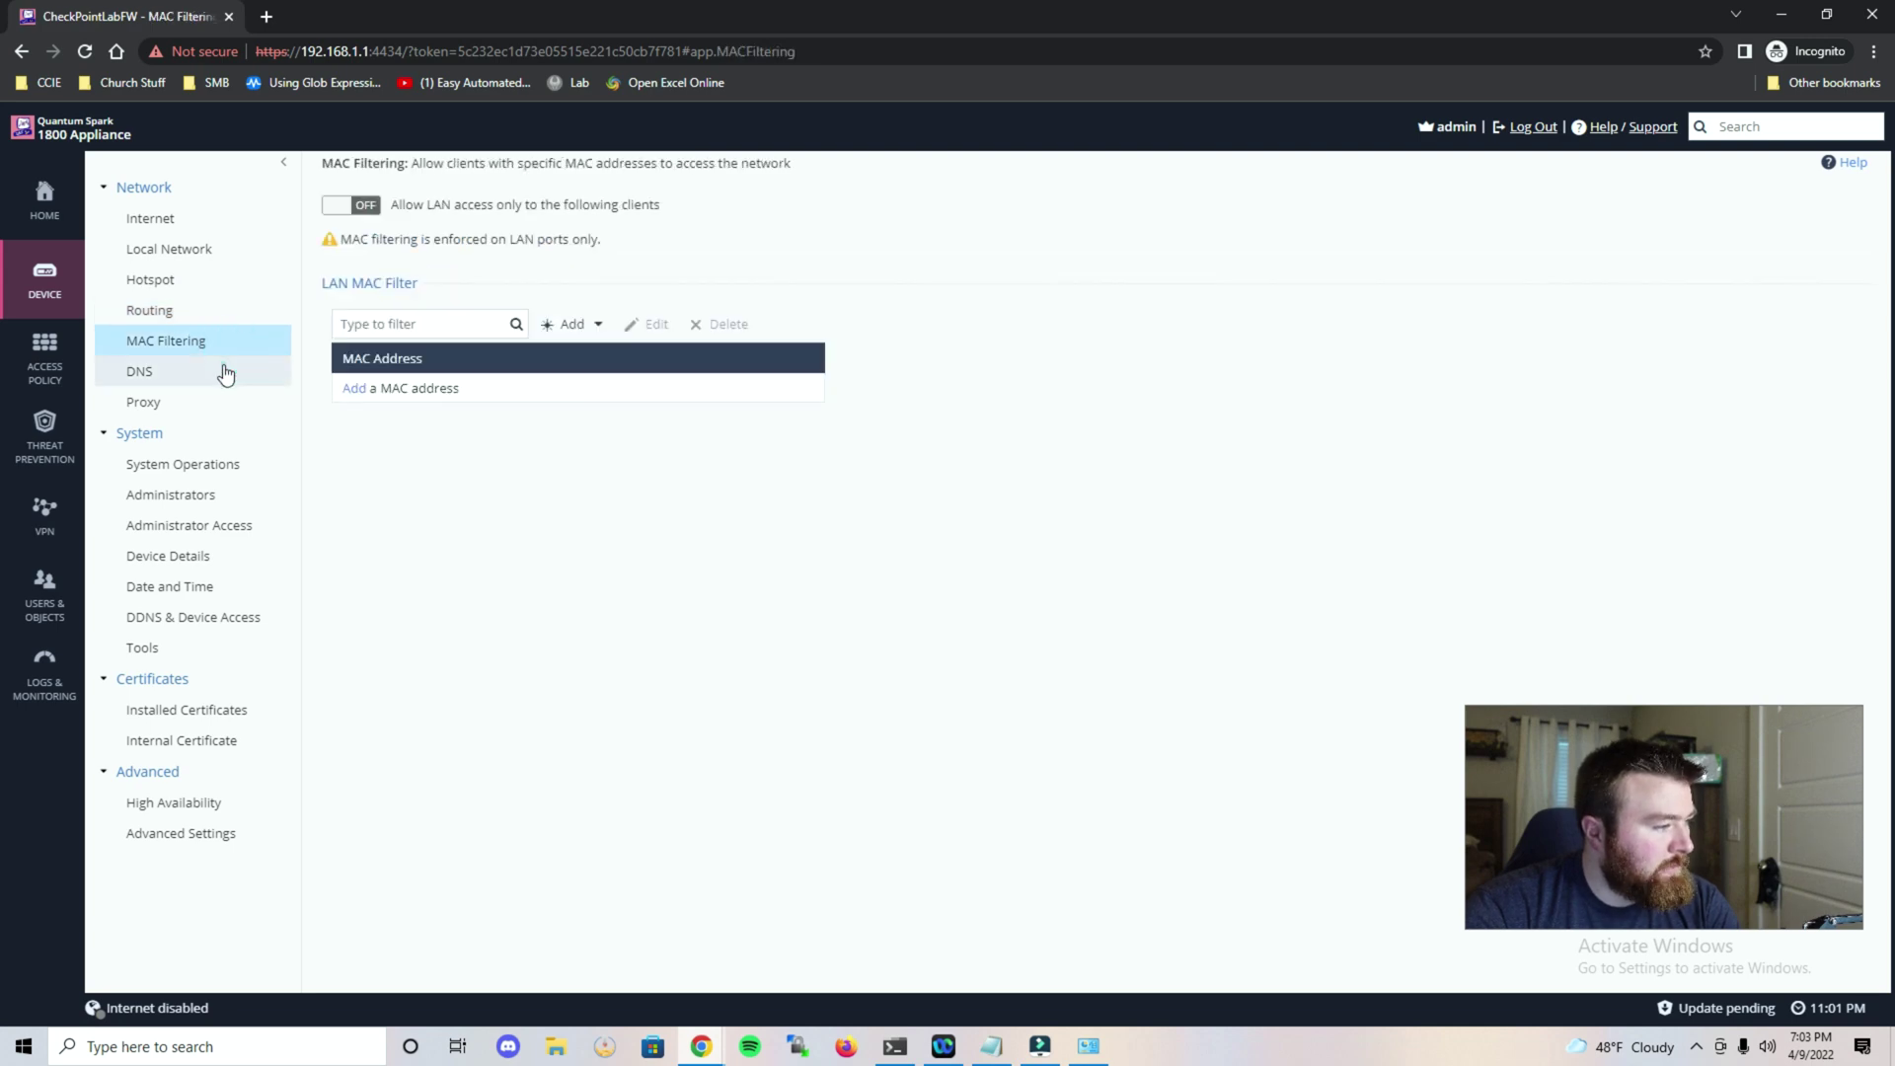
left_click(223, 368)
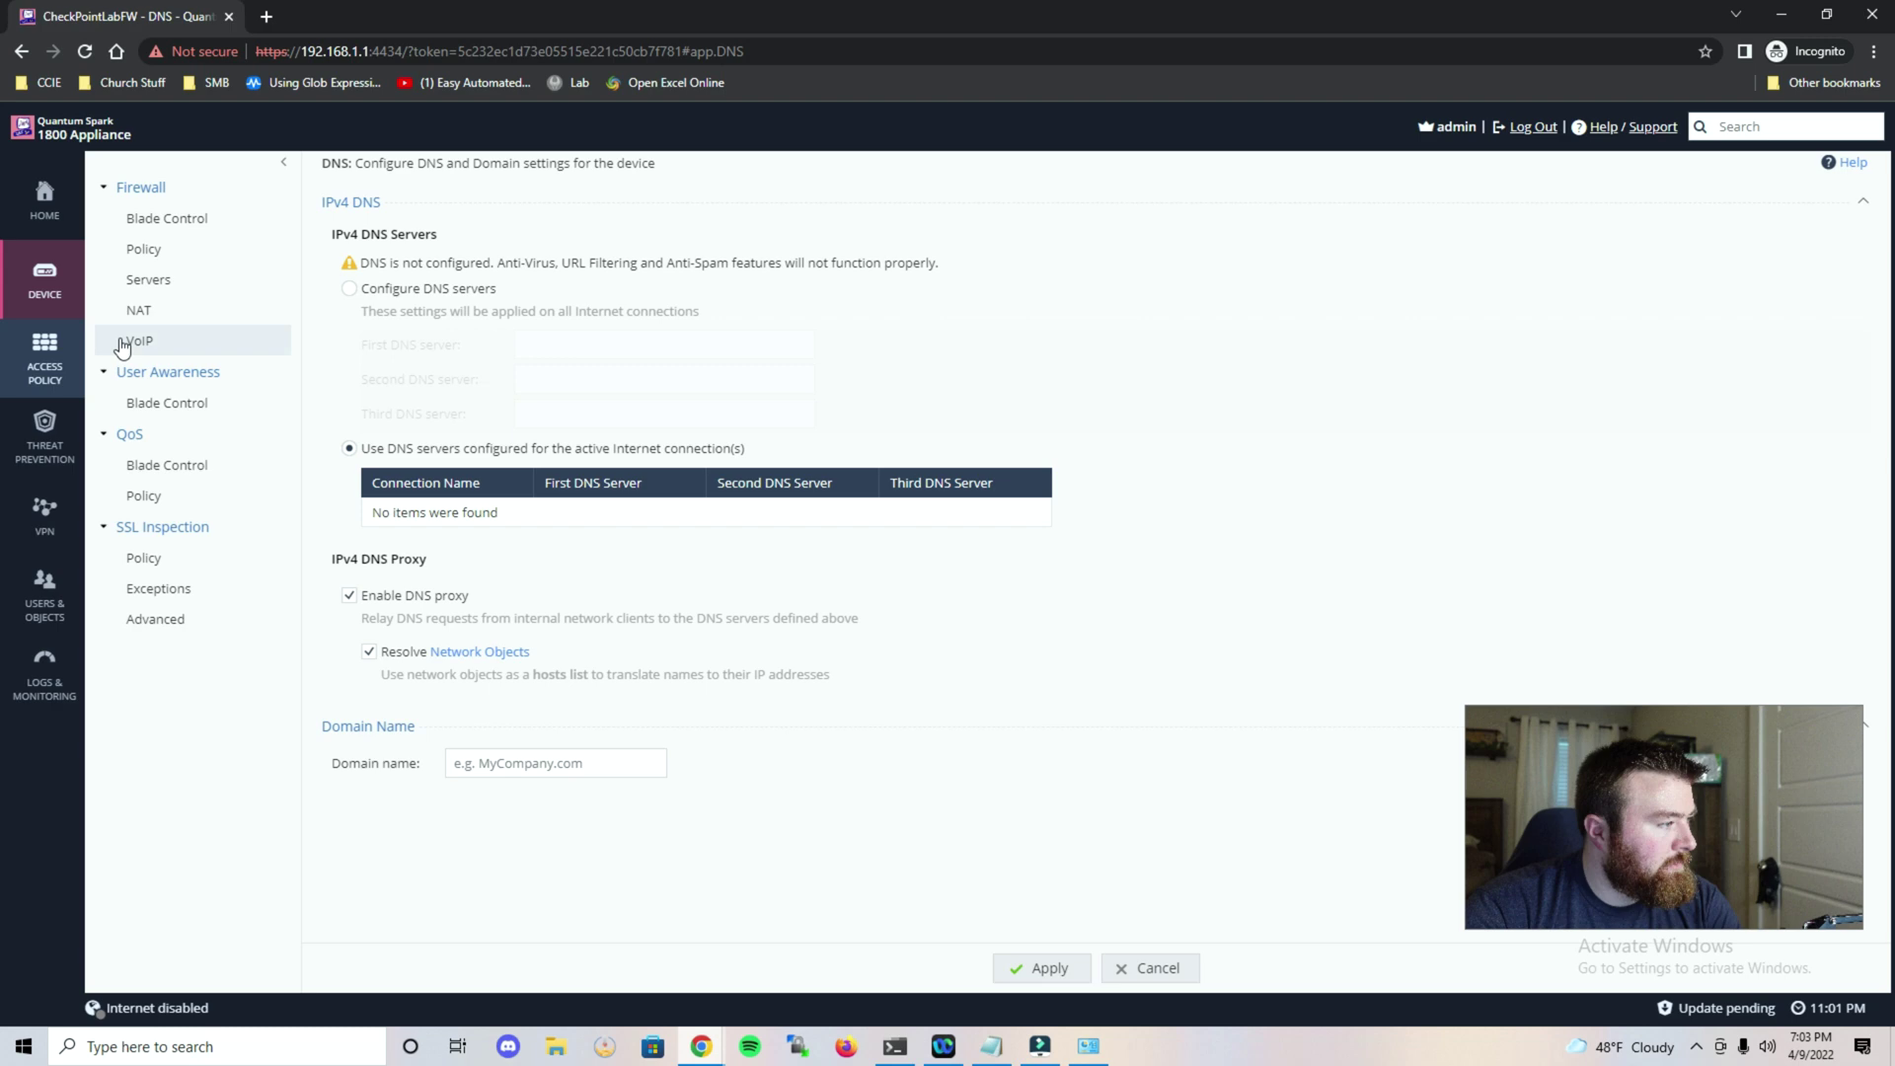
Review the firewall access policy rulebase and open the NAT page that hides internal networks
left_click(188, 233)
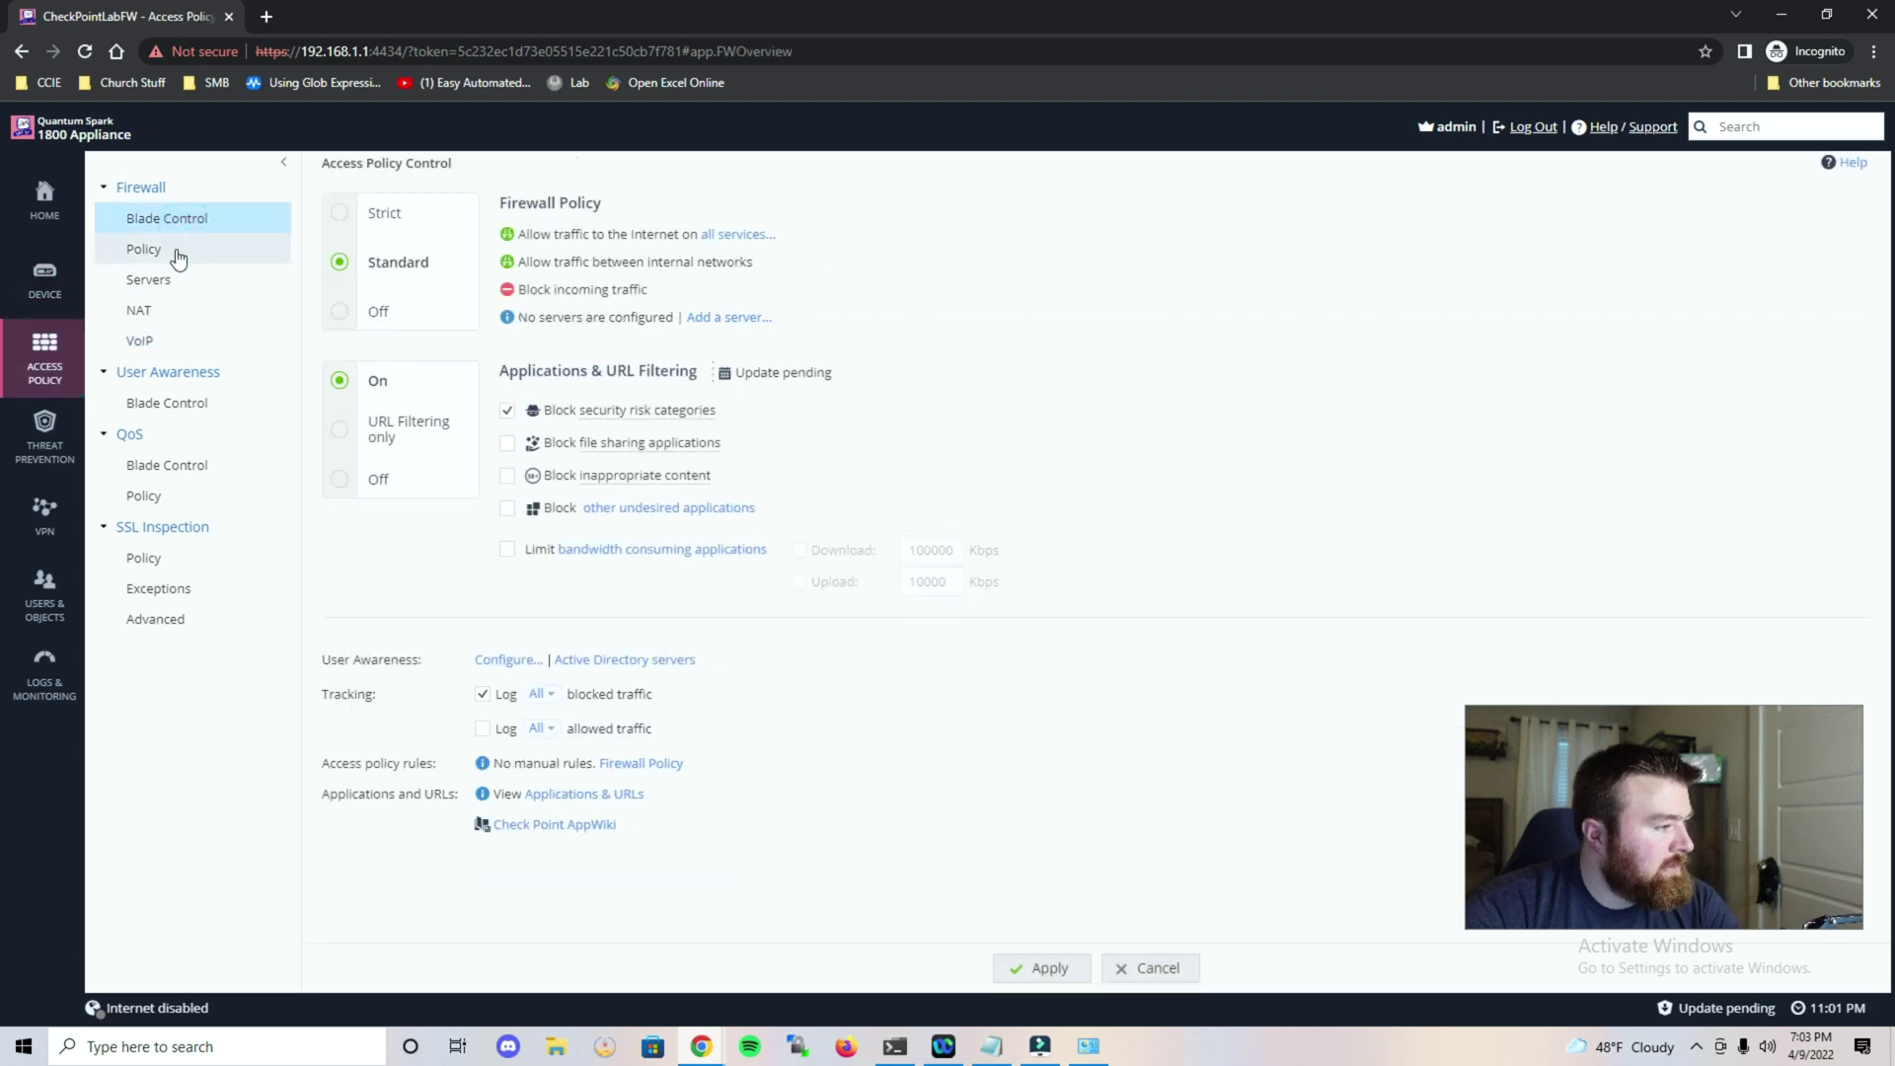
left_click(177, 250)
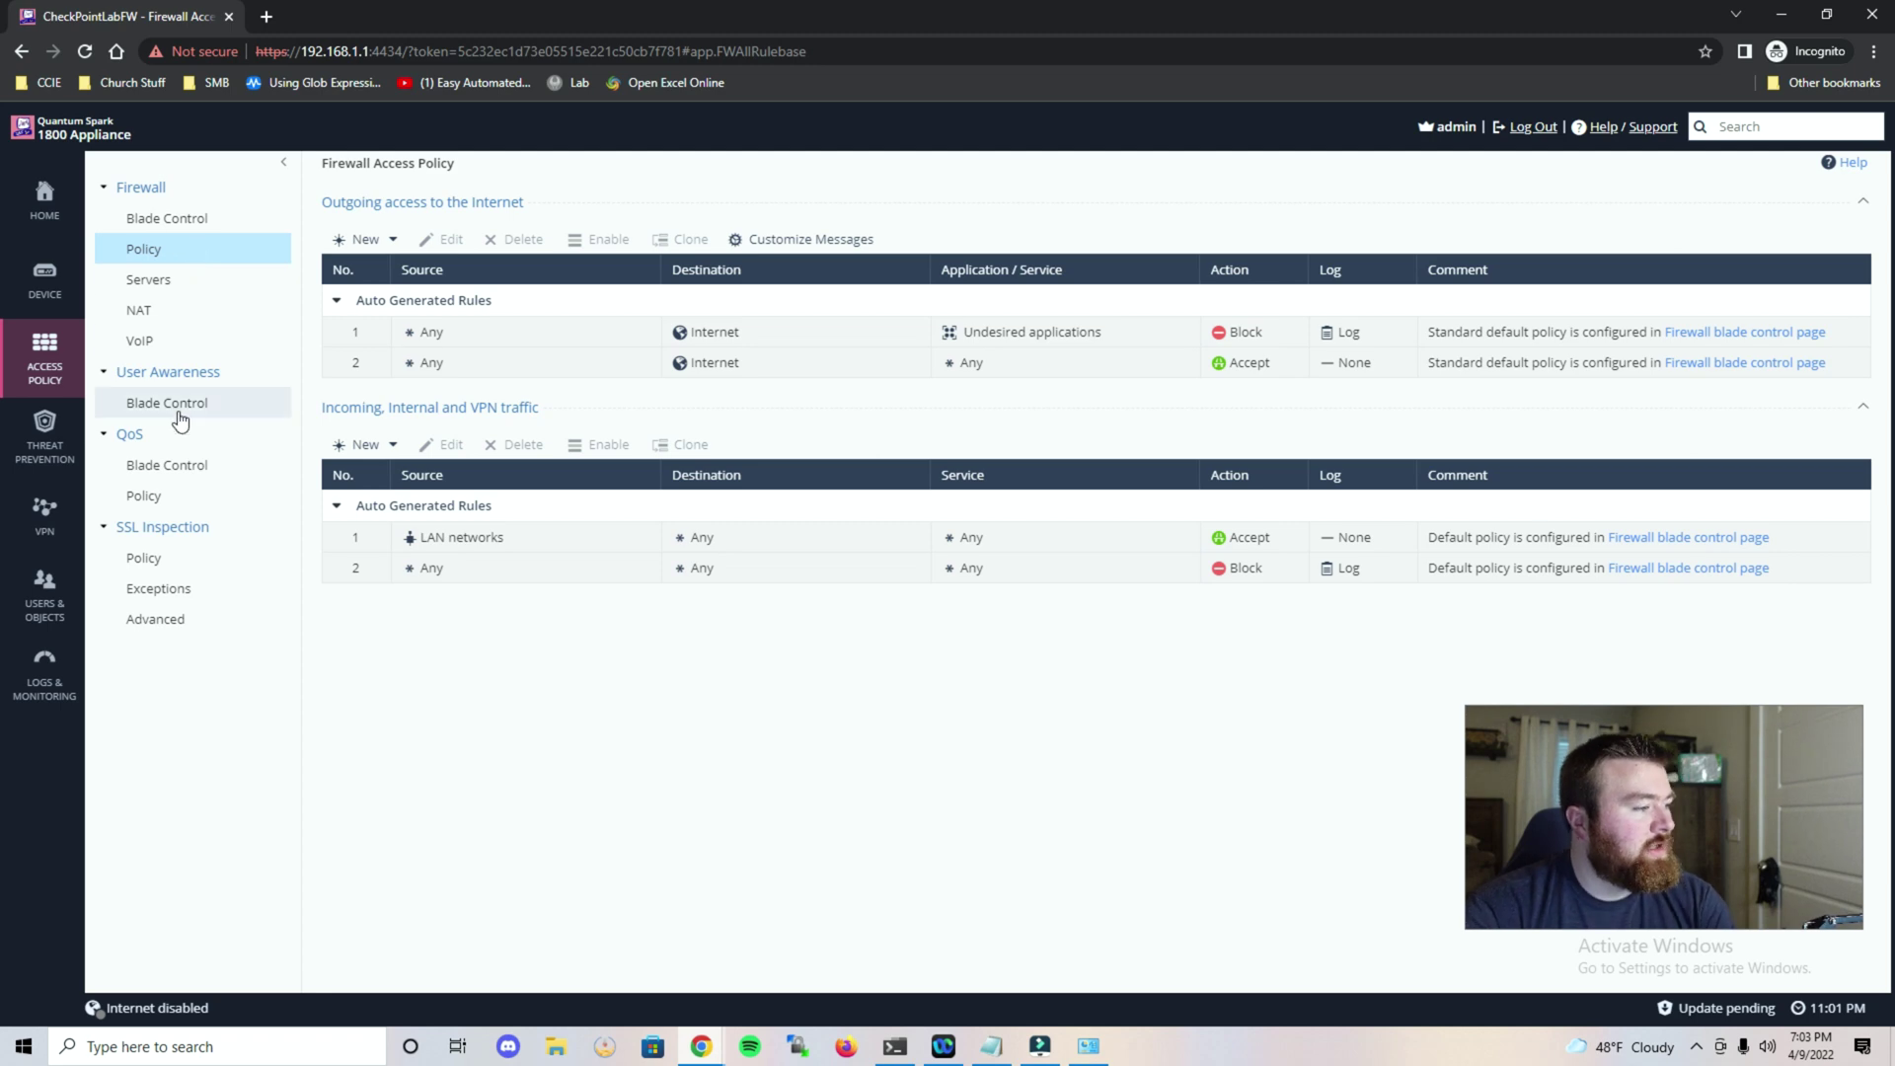
left_click(165, 311)
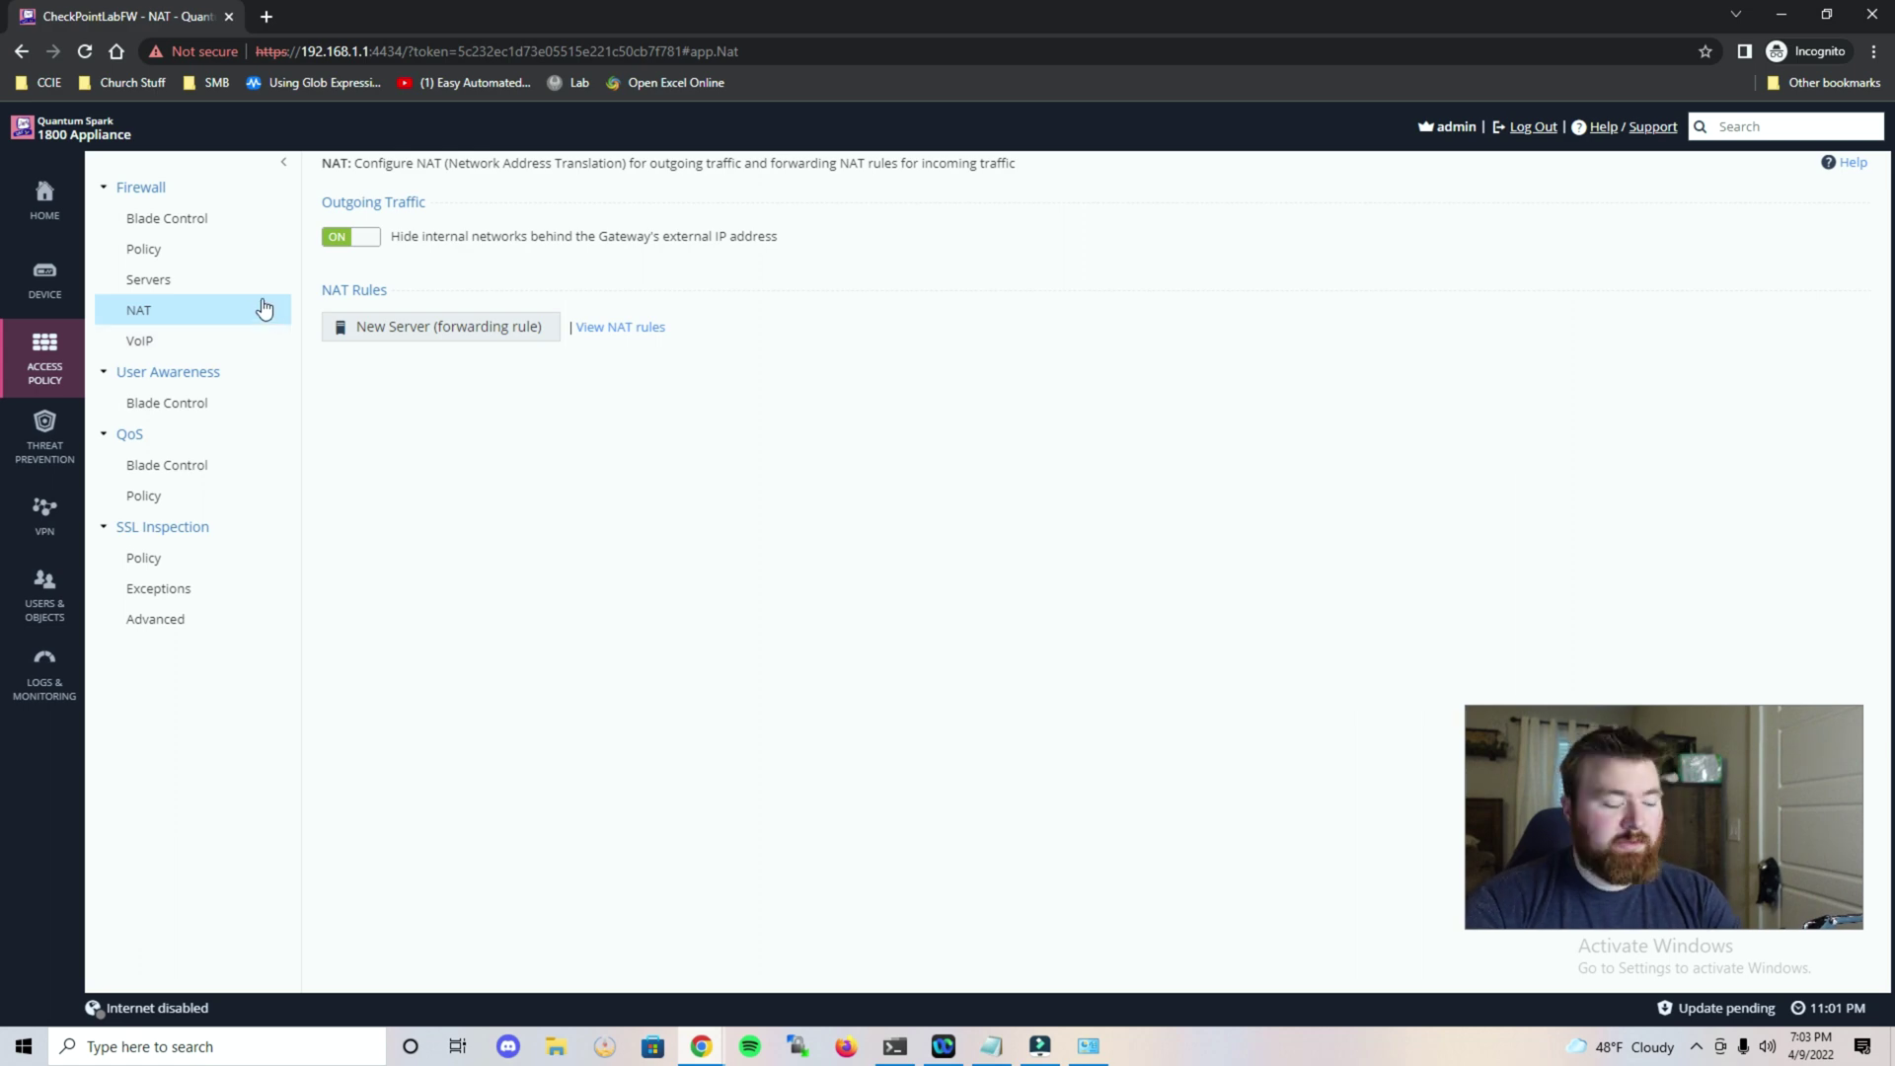
mouse_move(79, 472)
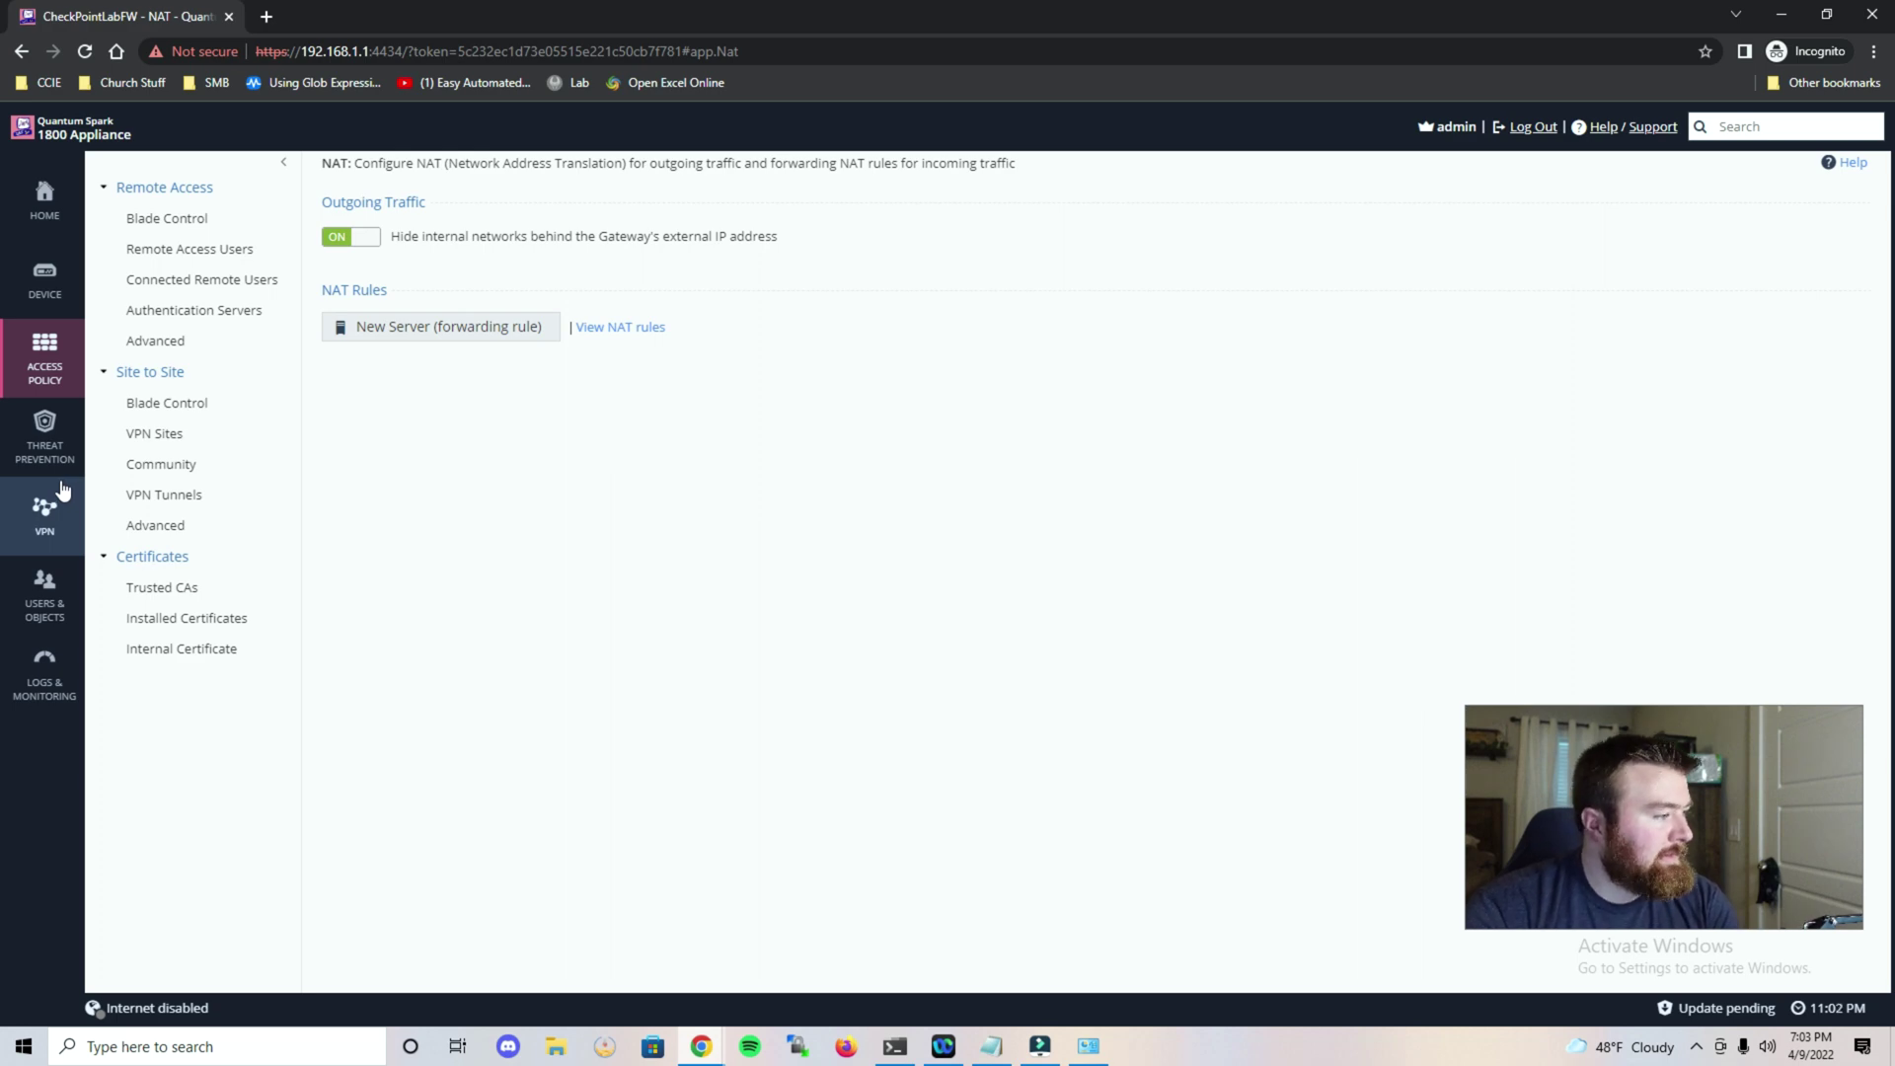
mouse_move(44, 584)
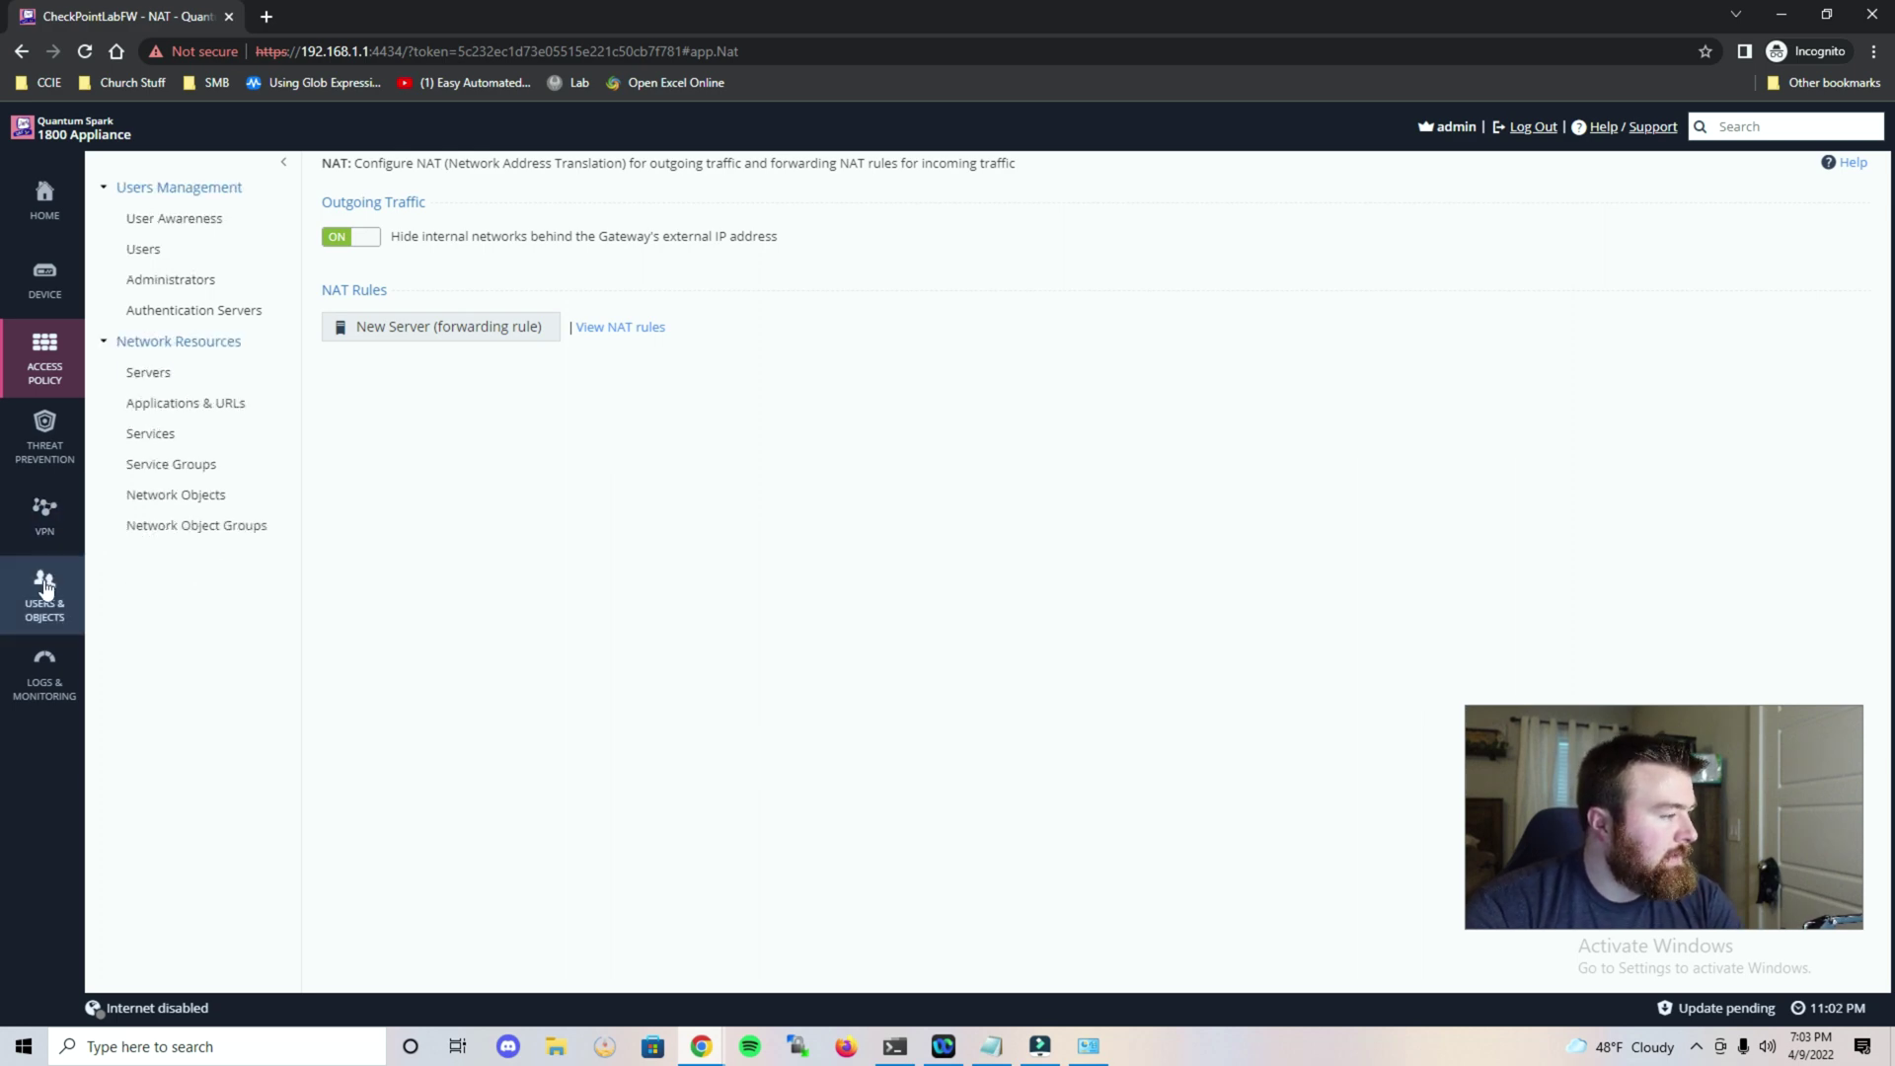
Minimize the appliance WebUI so only the desktop wallpaper shows, with Command Prompt still open
left_click(49, 679)
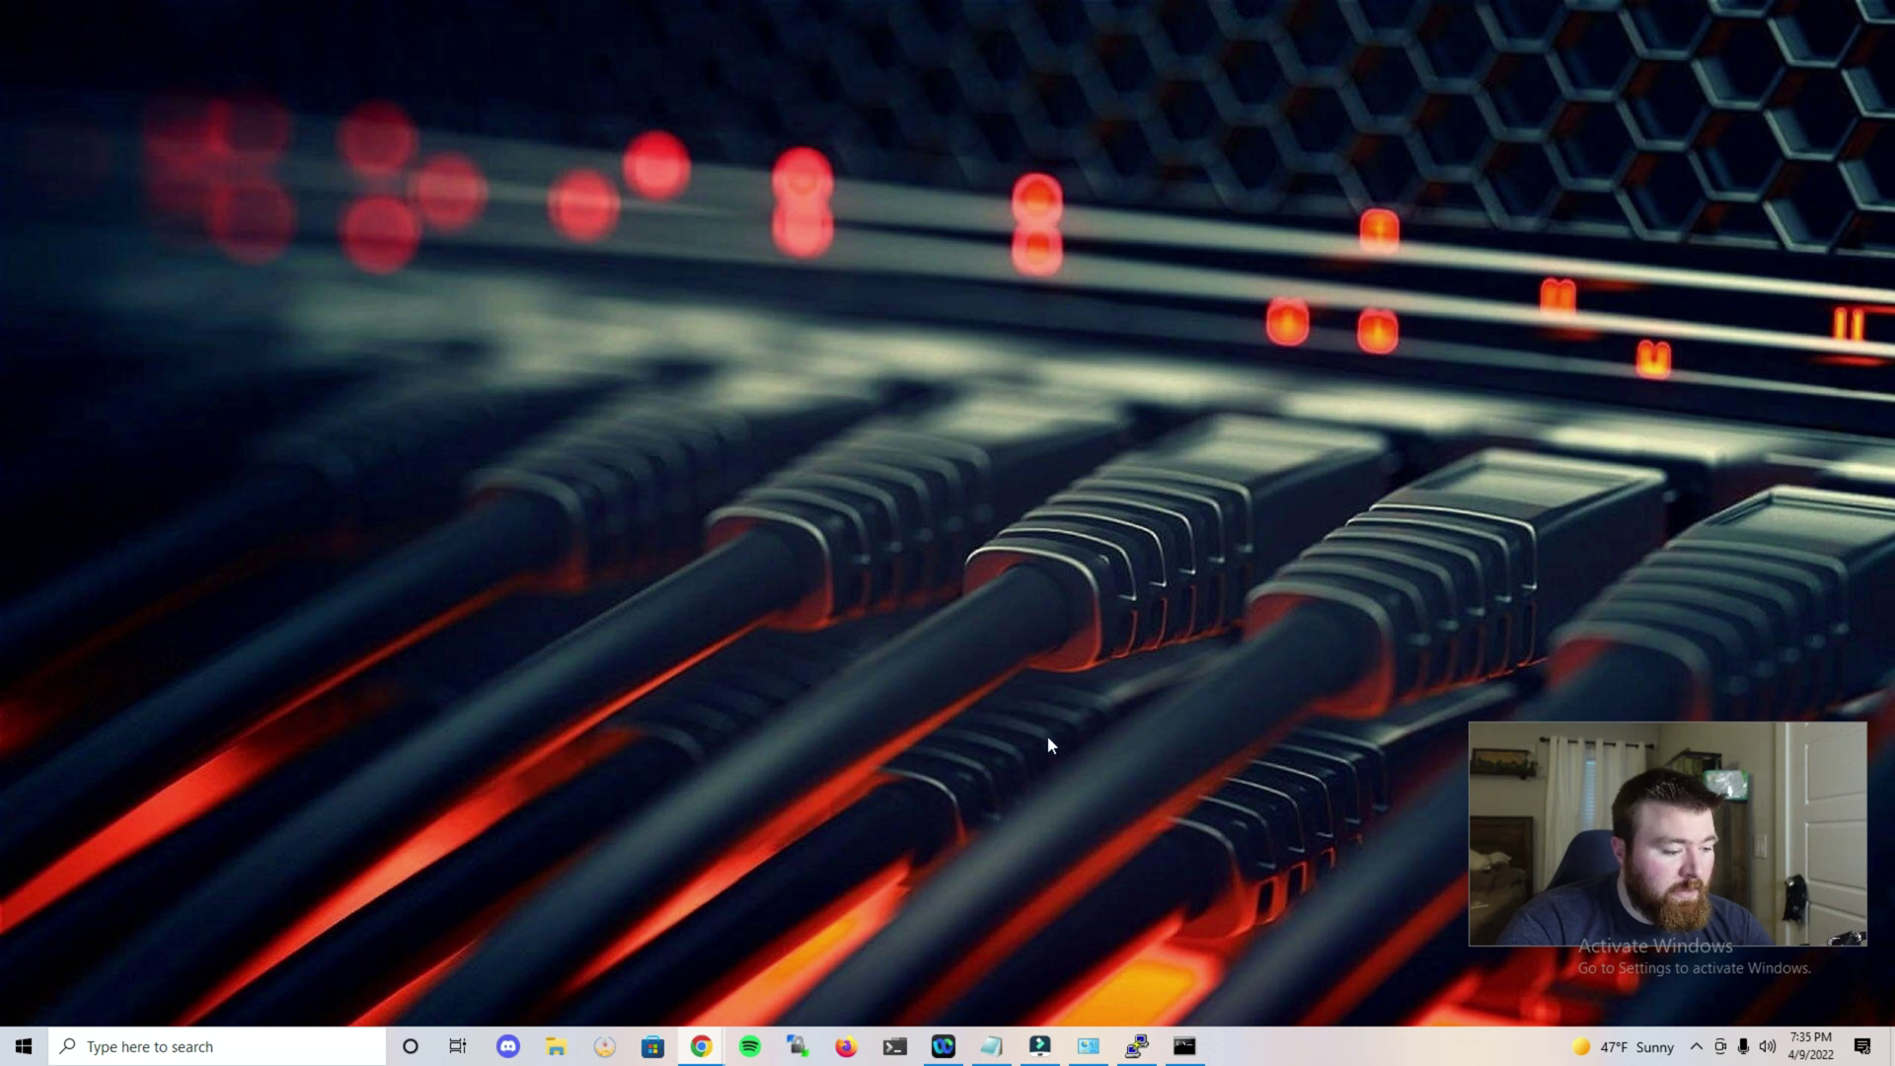
mouse_move(1165, 1057)
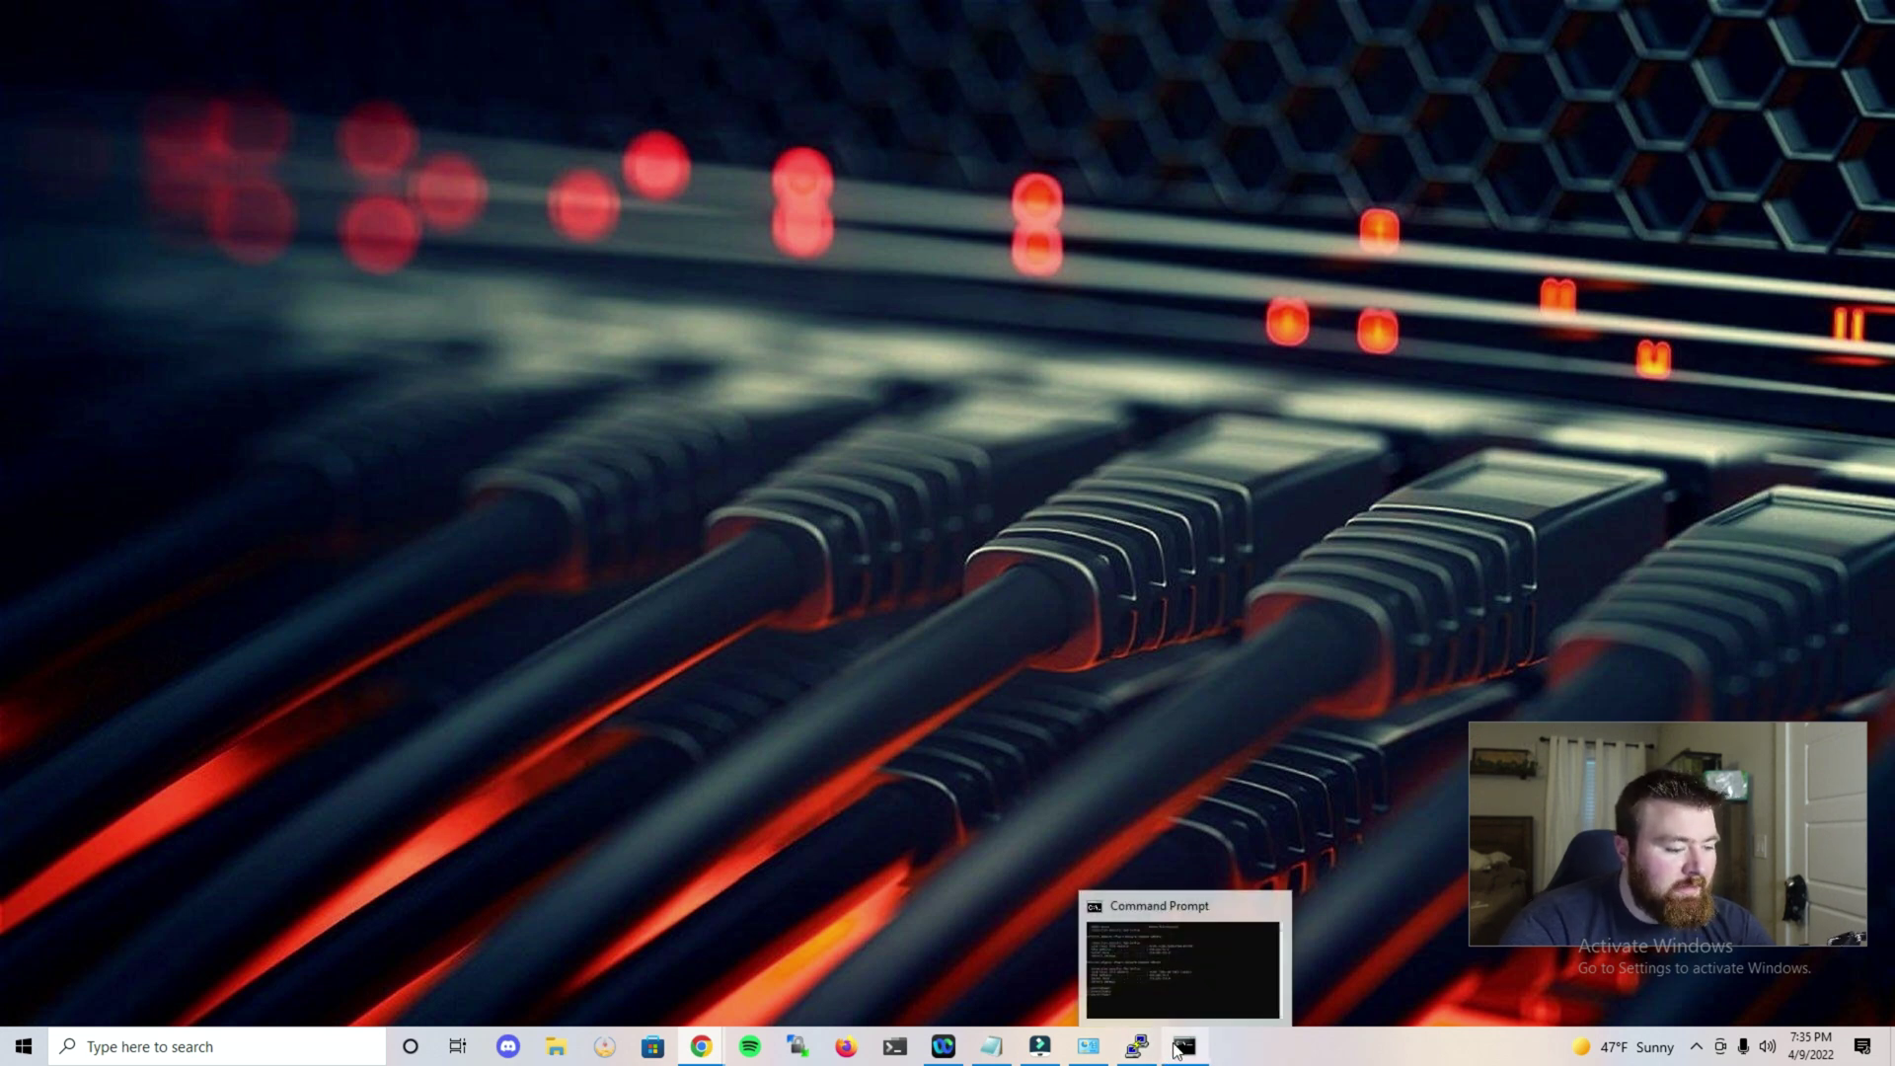
left_click(700, 1046)
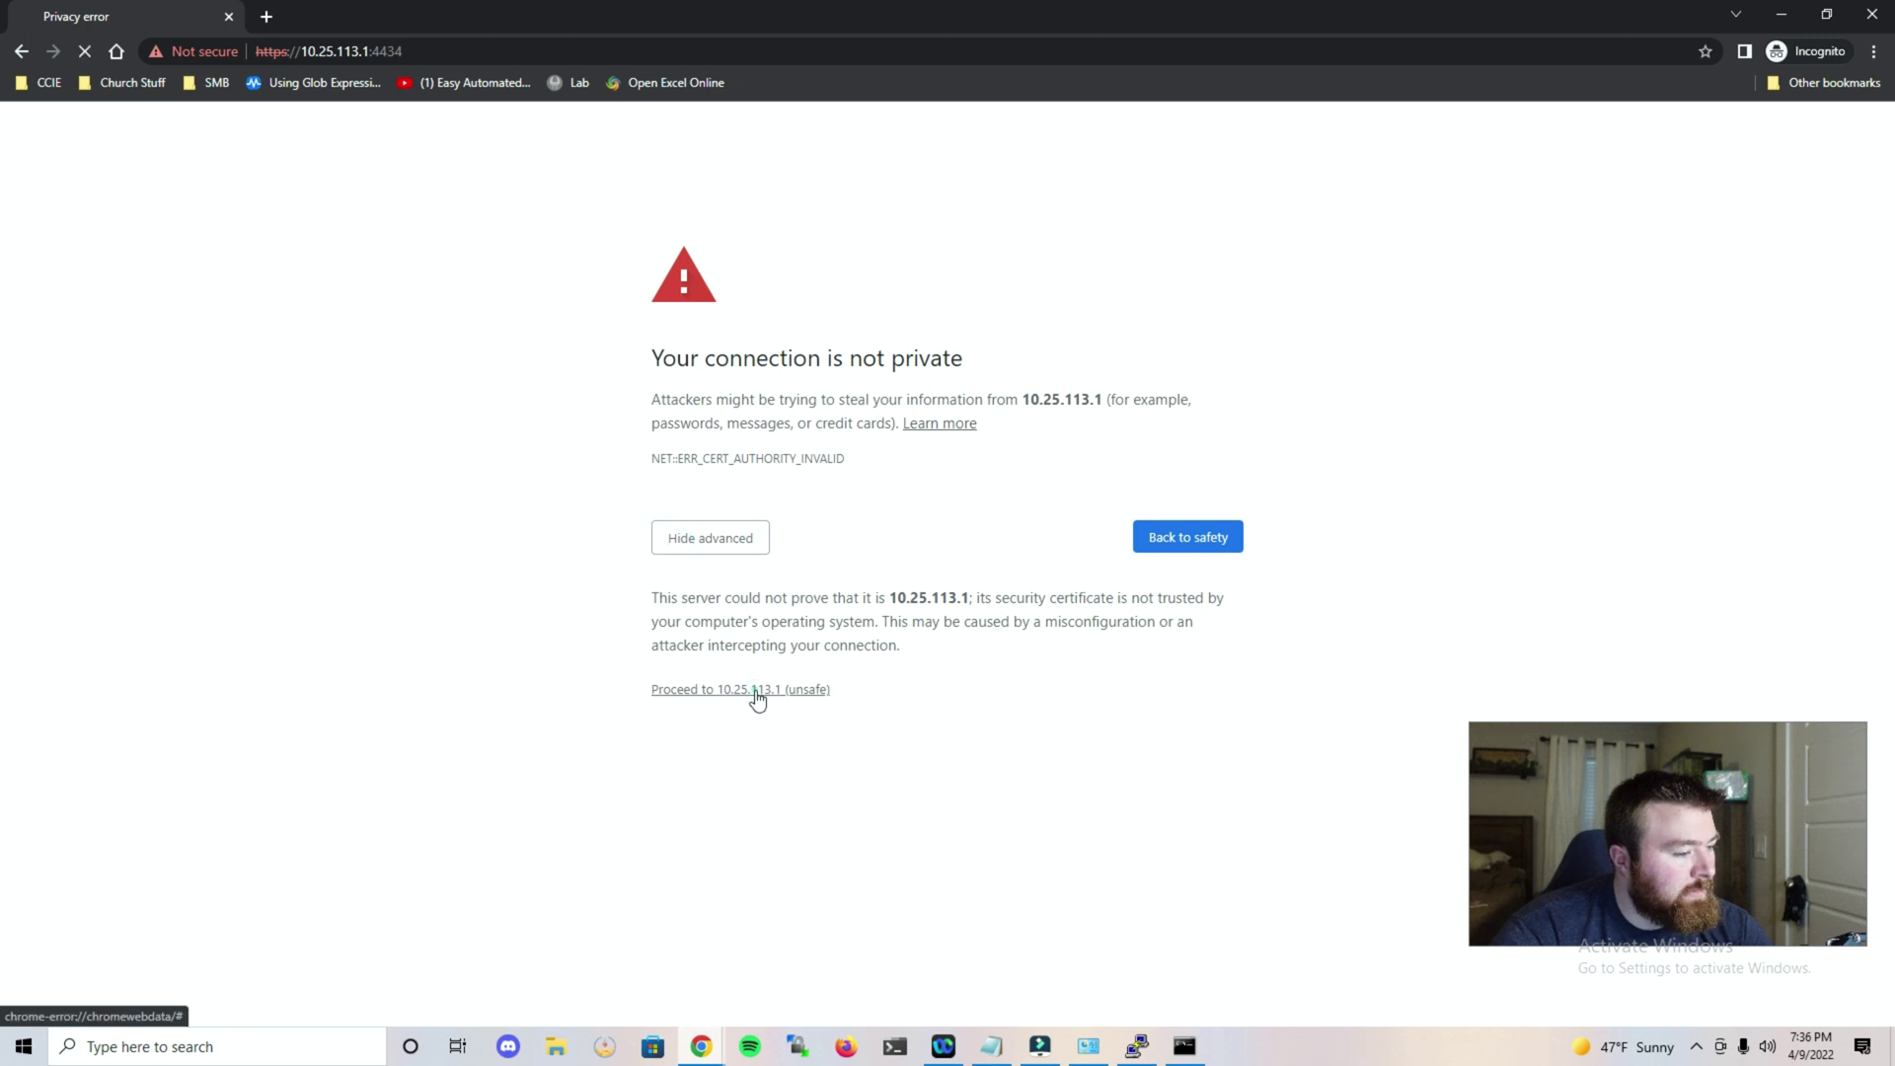
left_click(753, 689)
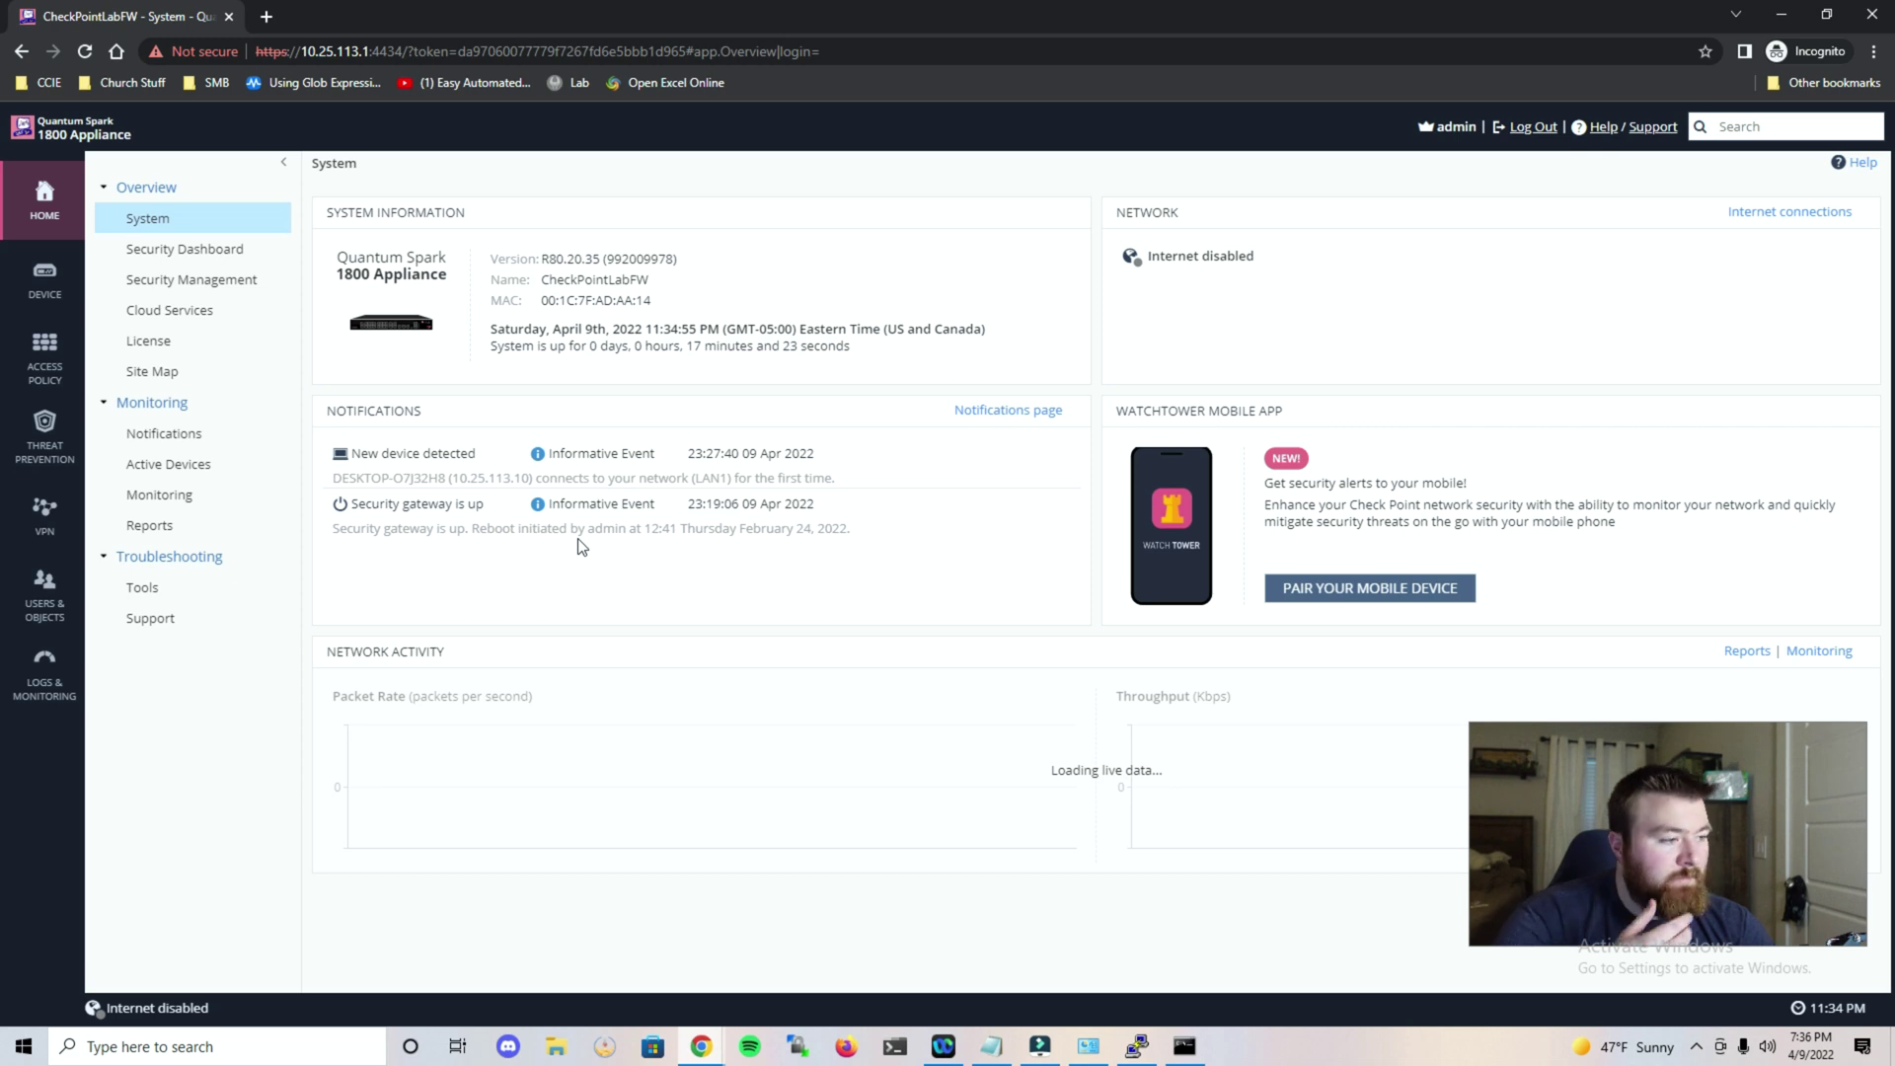
Start a new DHCP internet connection on WAN and review its connection monitoring options
left_click(39, 276)
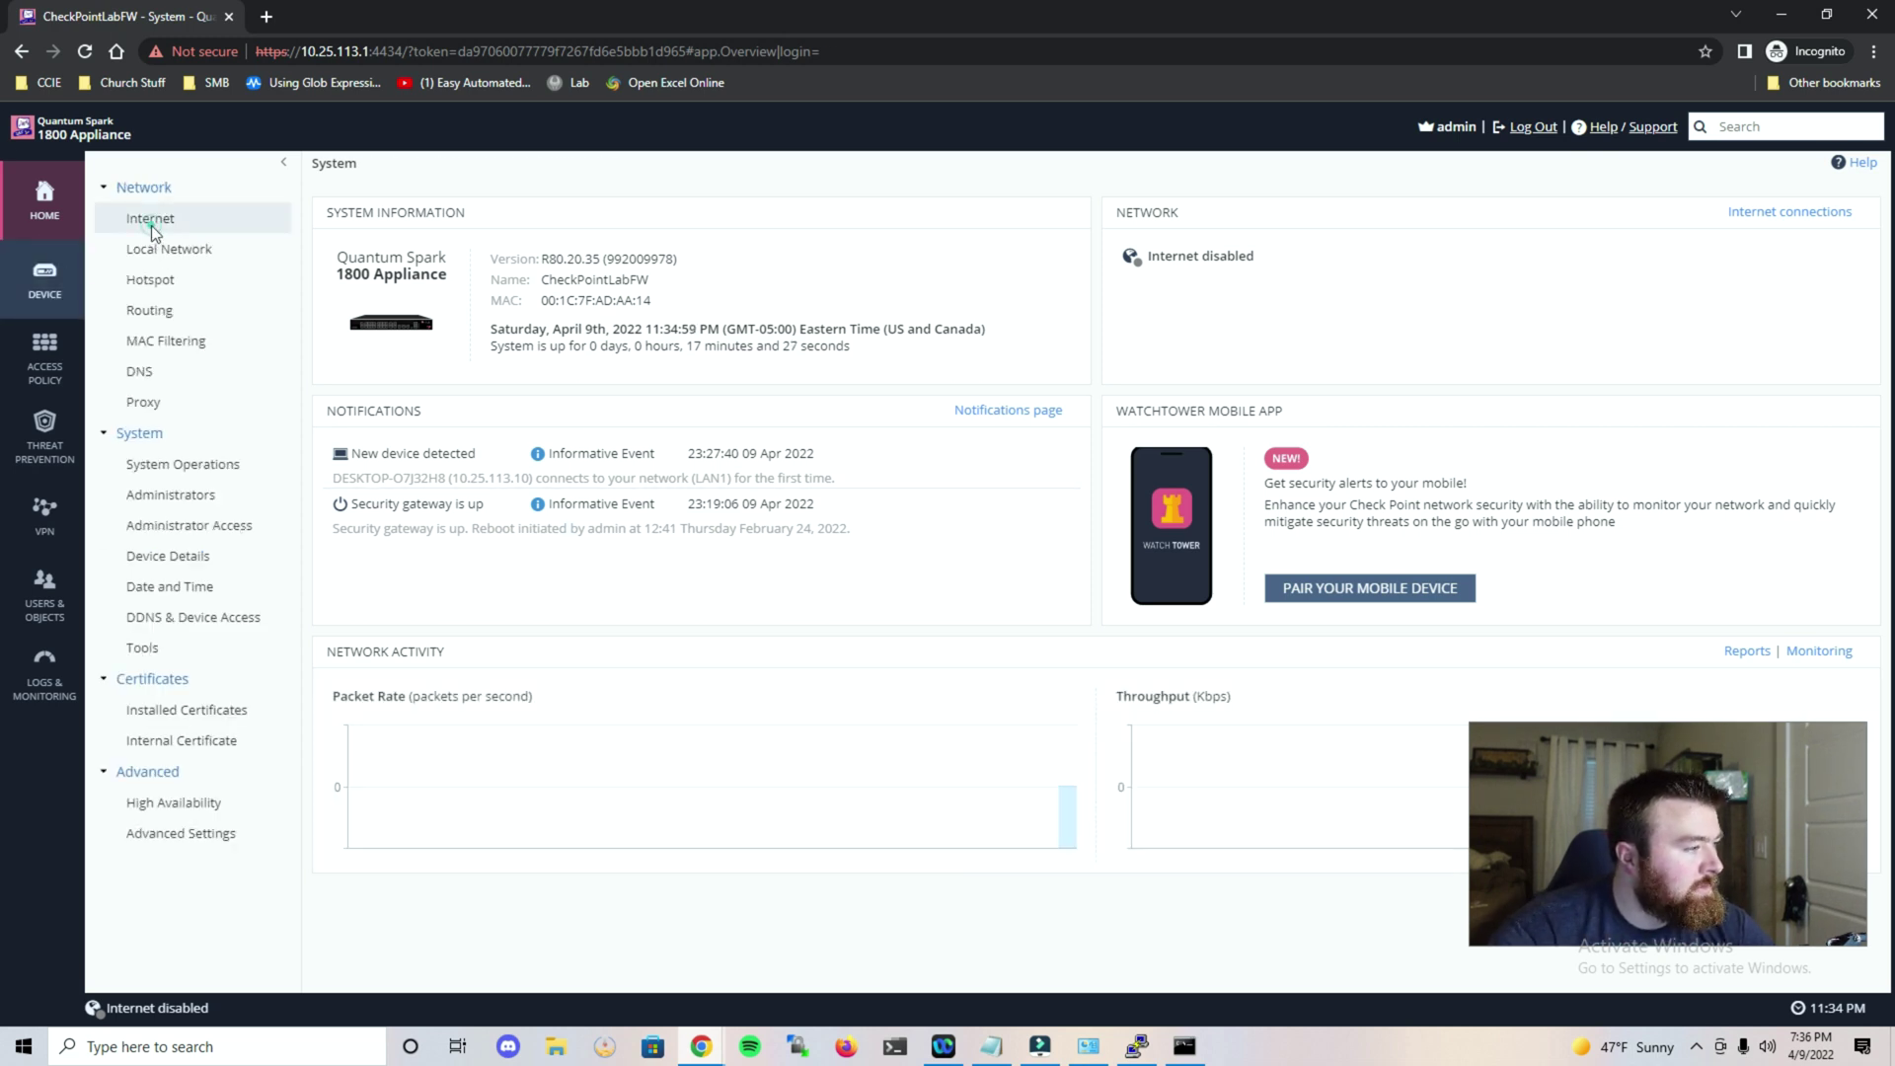
left_click(151, 225)
left_click(572, 252)
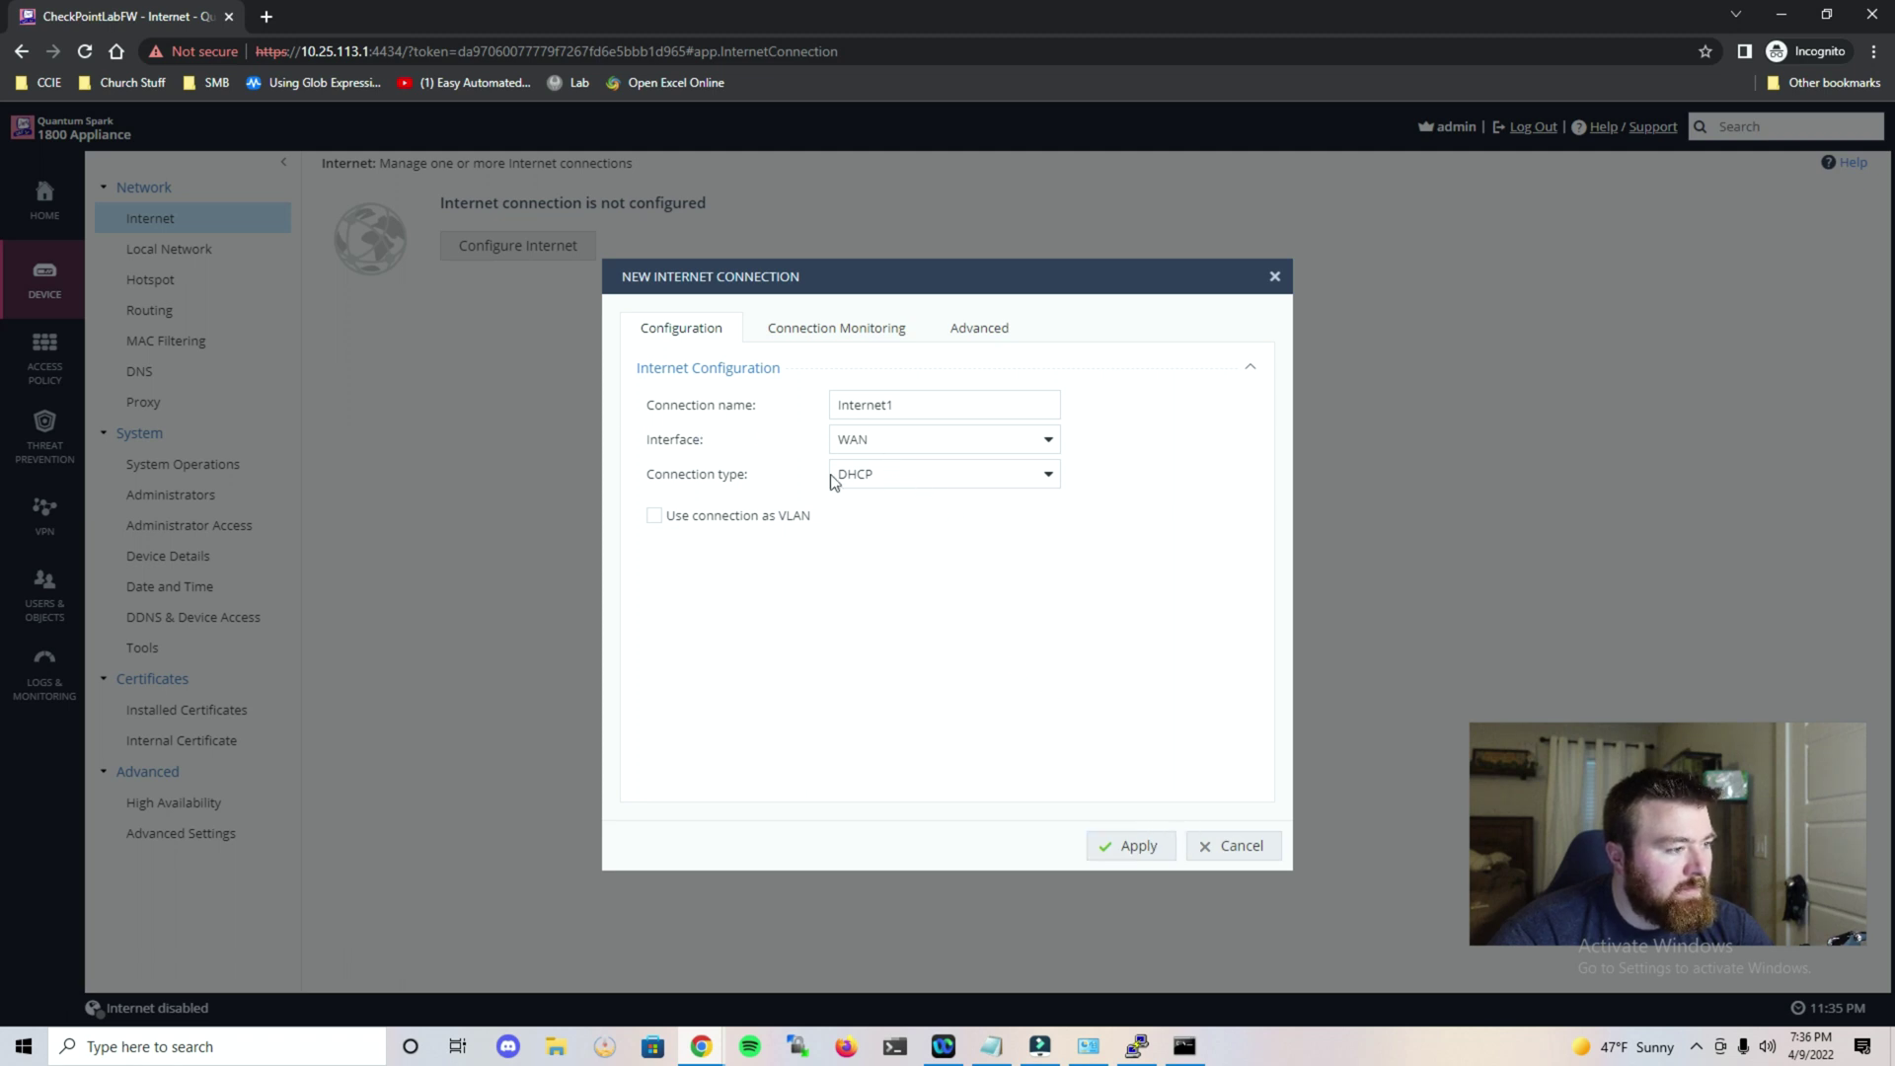
left_click(845, 333)
scroll(986, 474, "down", 3)
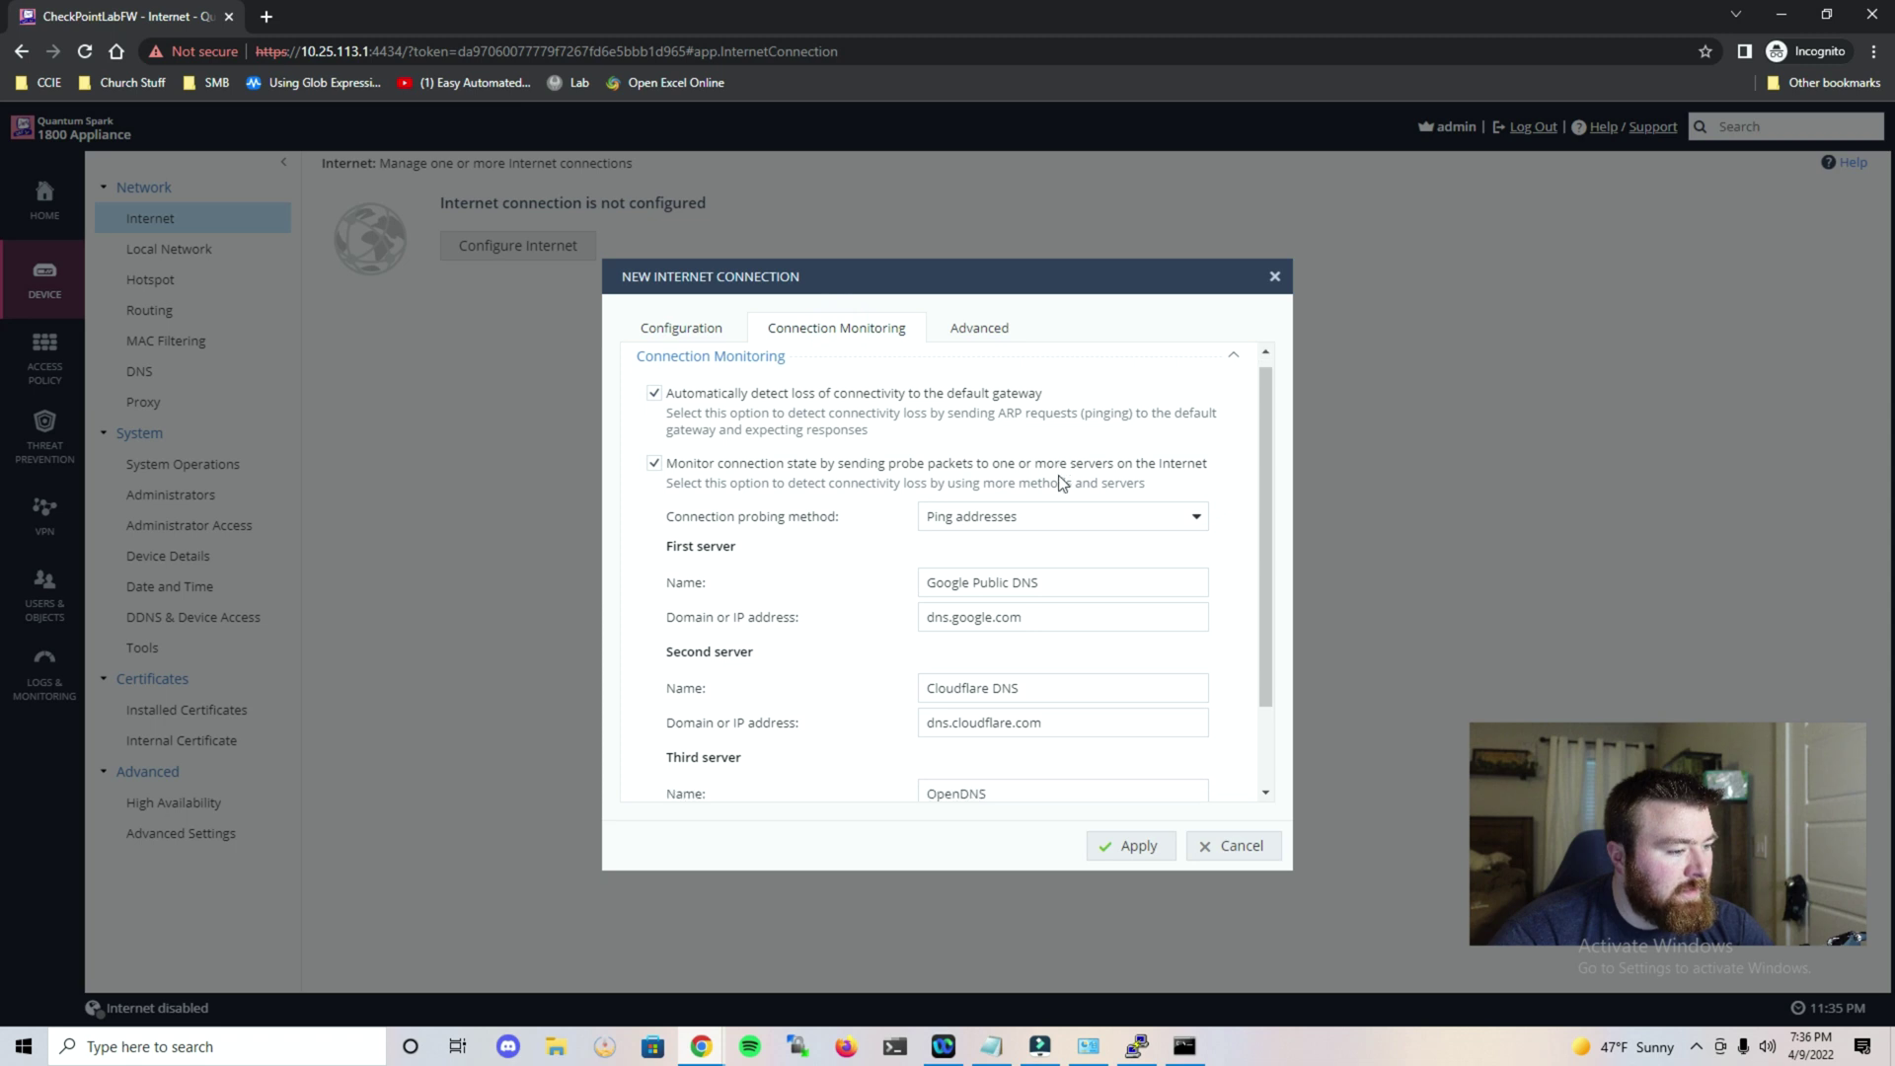
scroll(1058, 444, "up", 3)
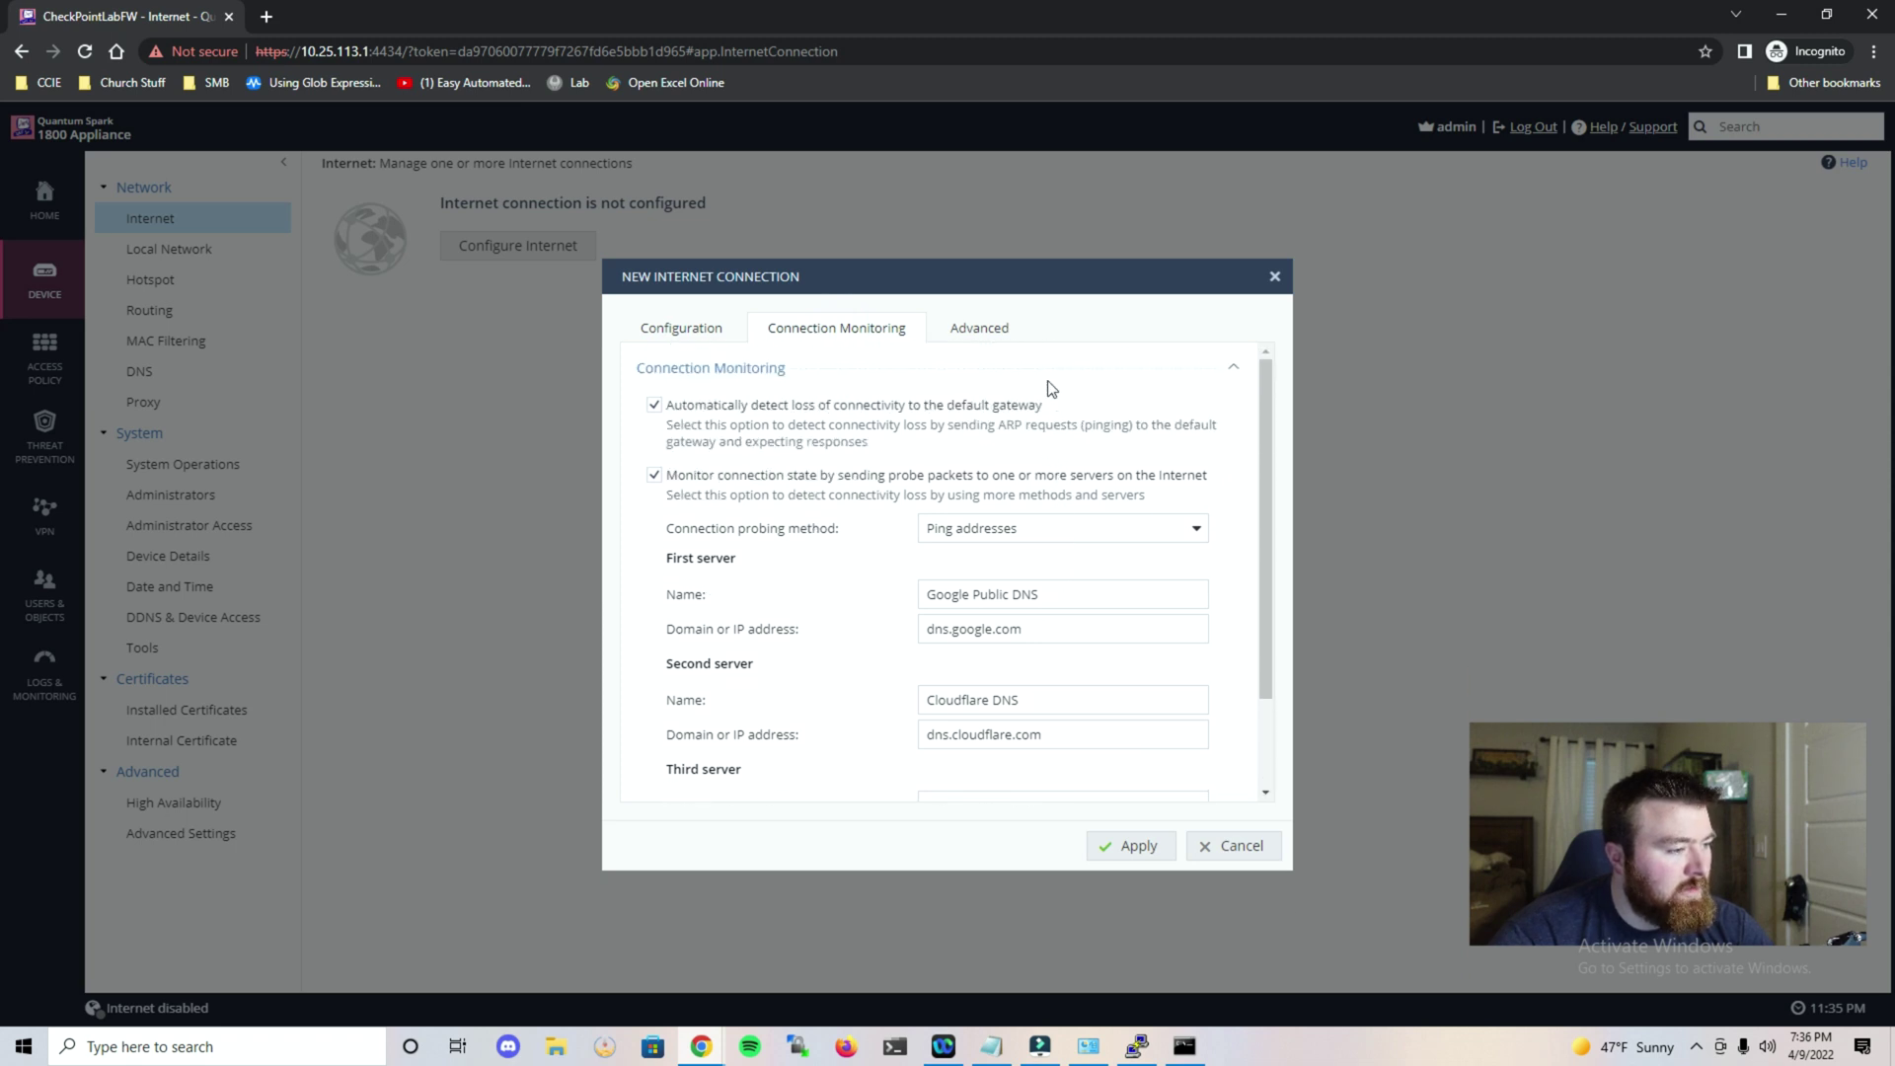
Check the Advanced and NAT options, then apply the WAN DHCP connection
left_click(995, 338)
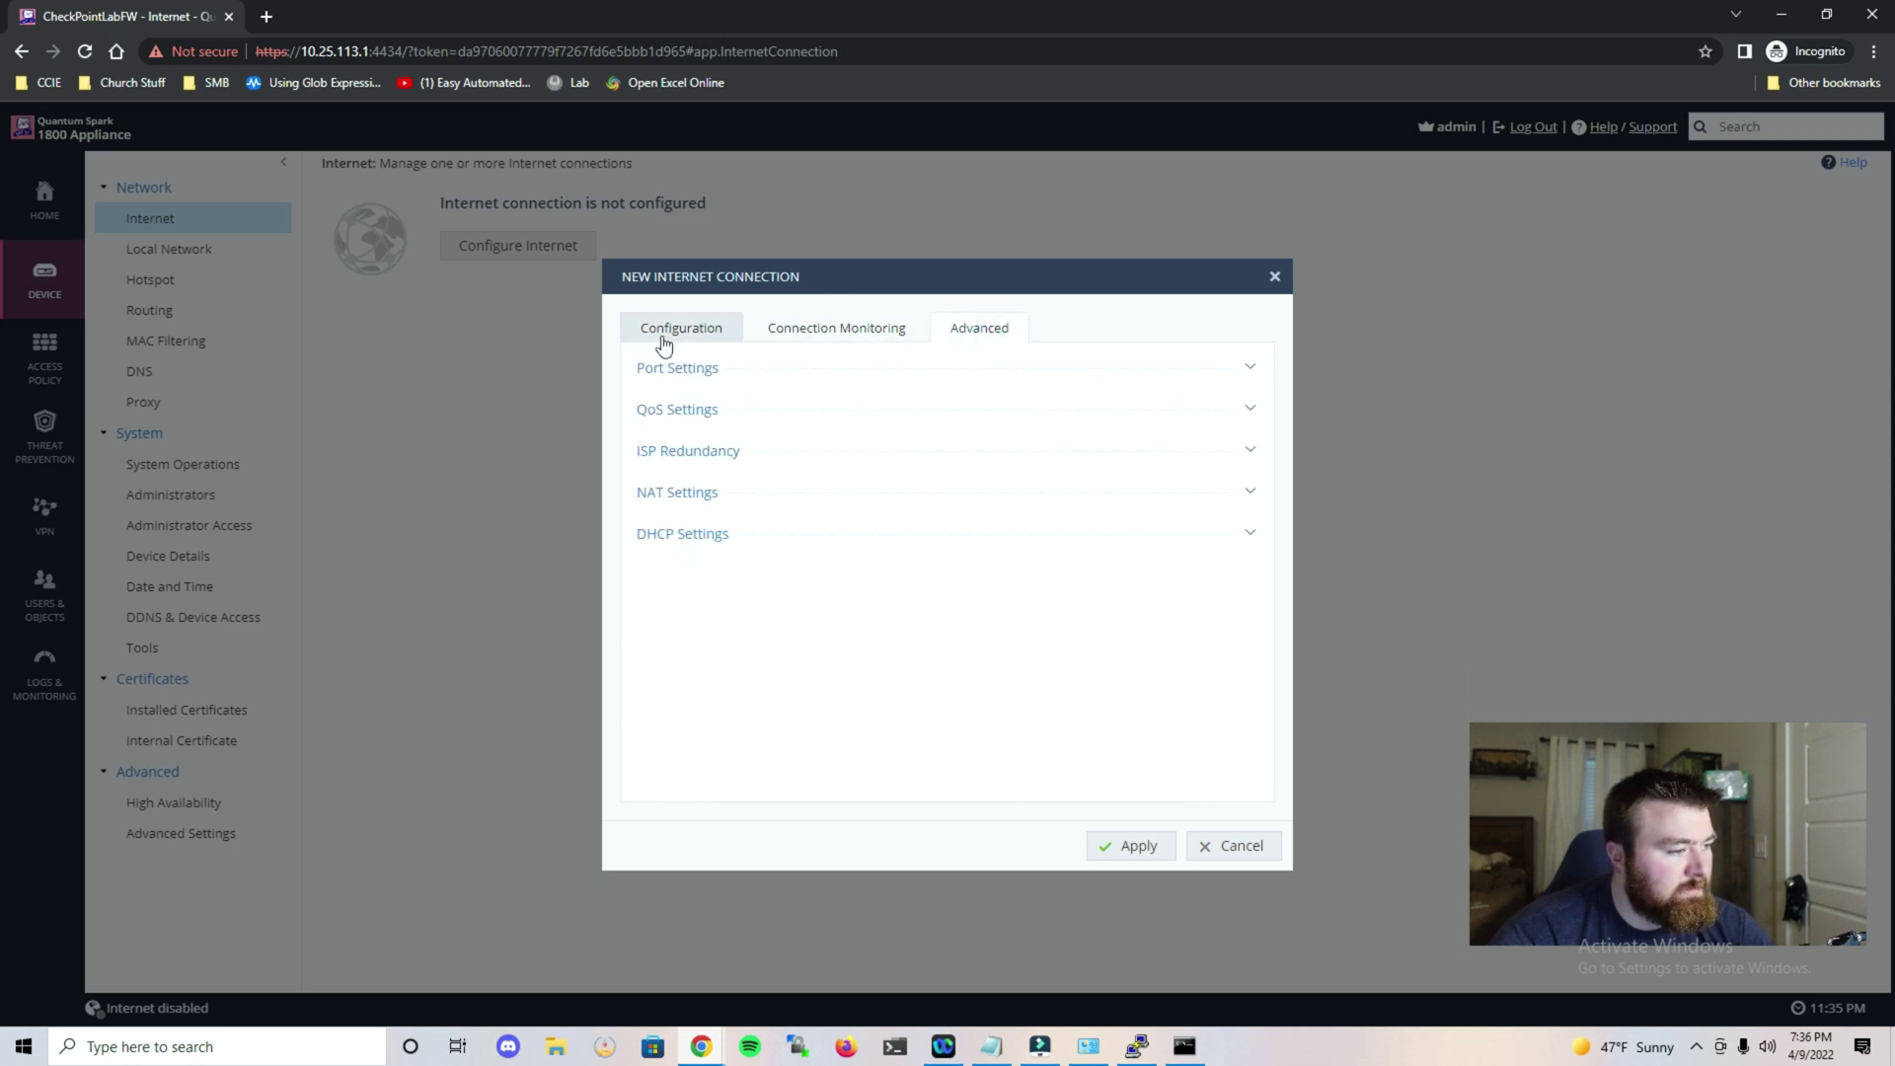
left_click(669, 340)
left_click(932, 328)
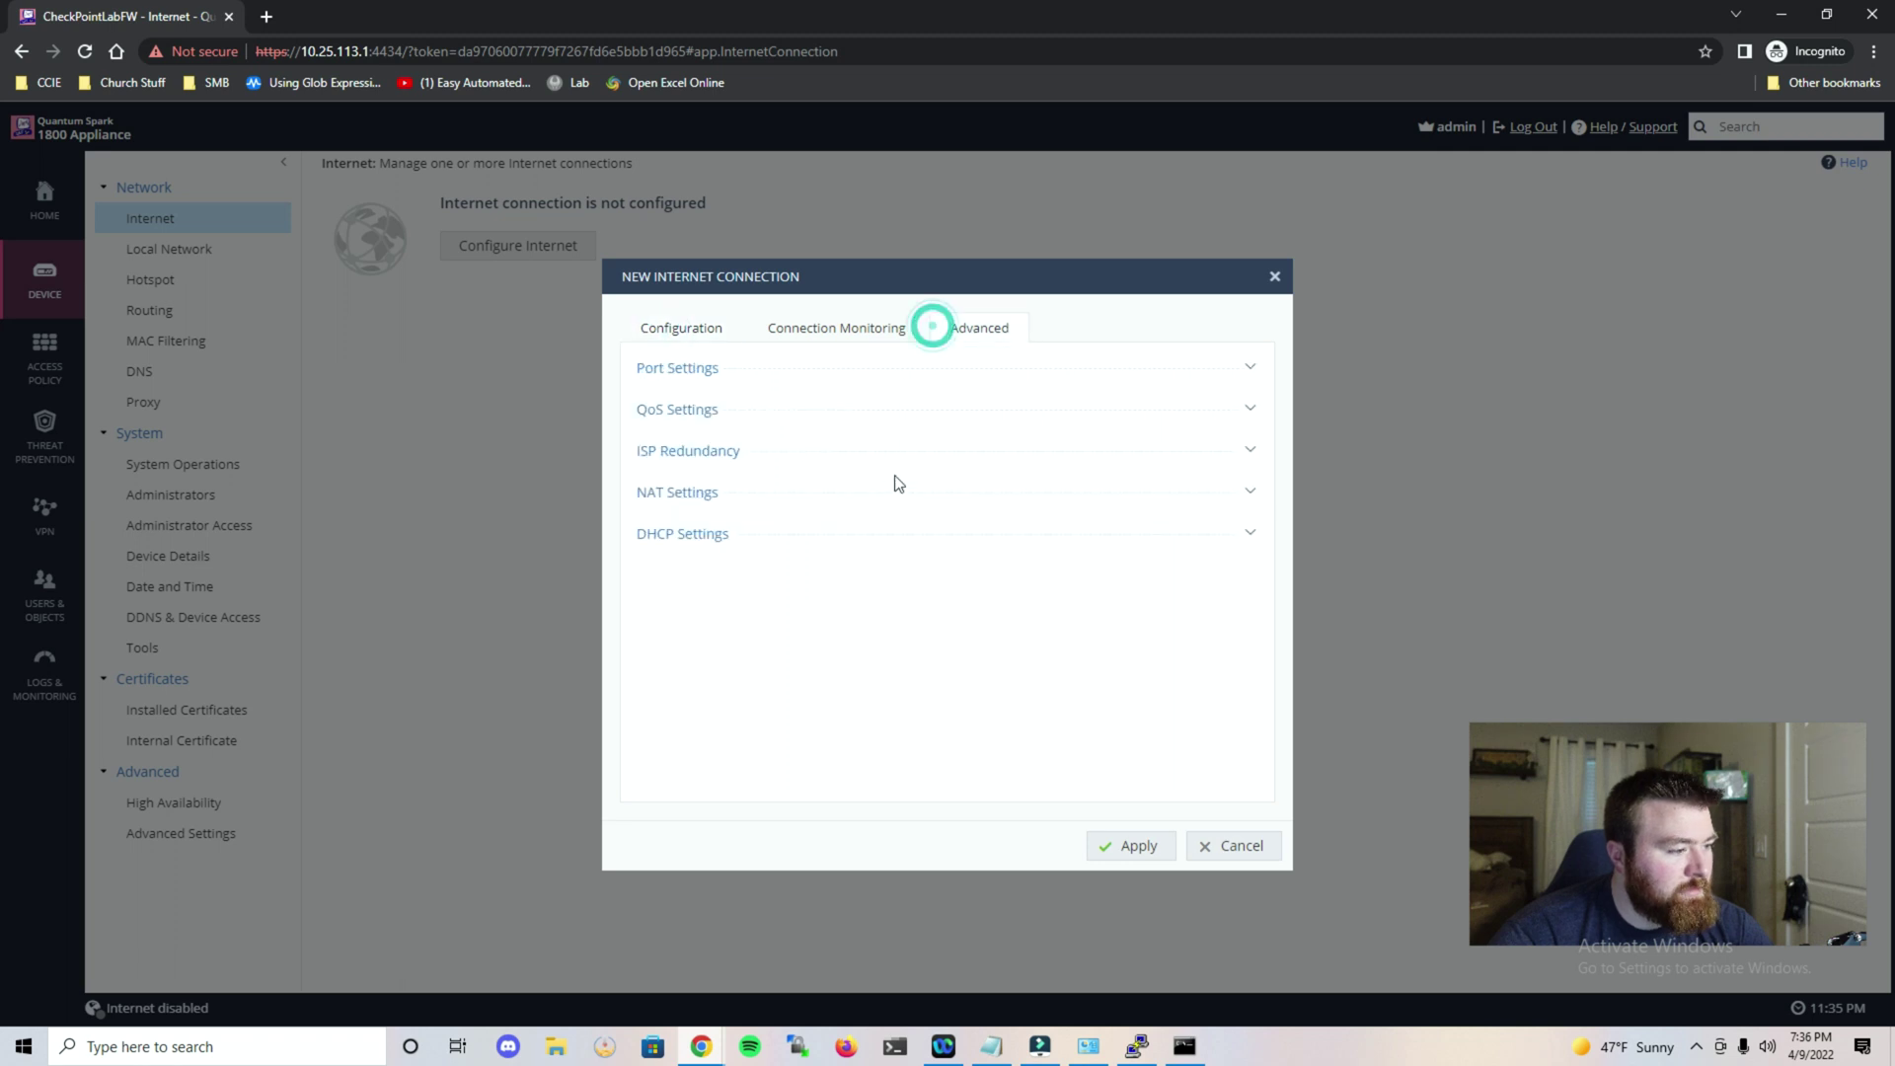
left_click(1242, 501)
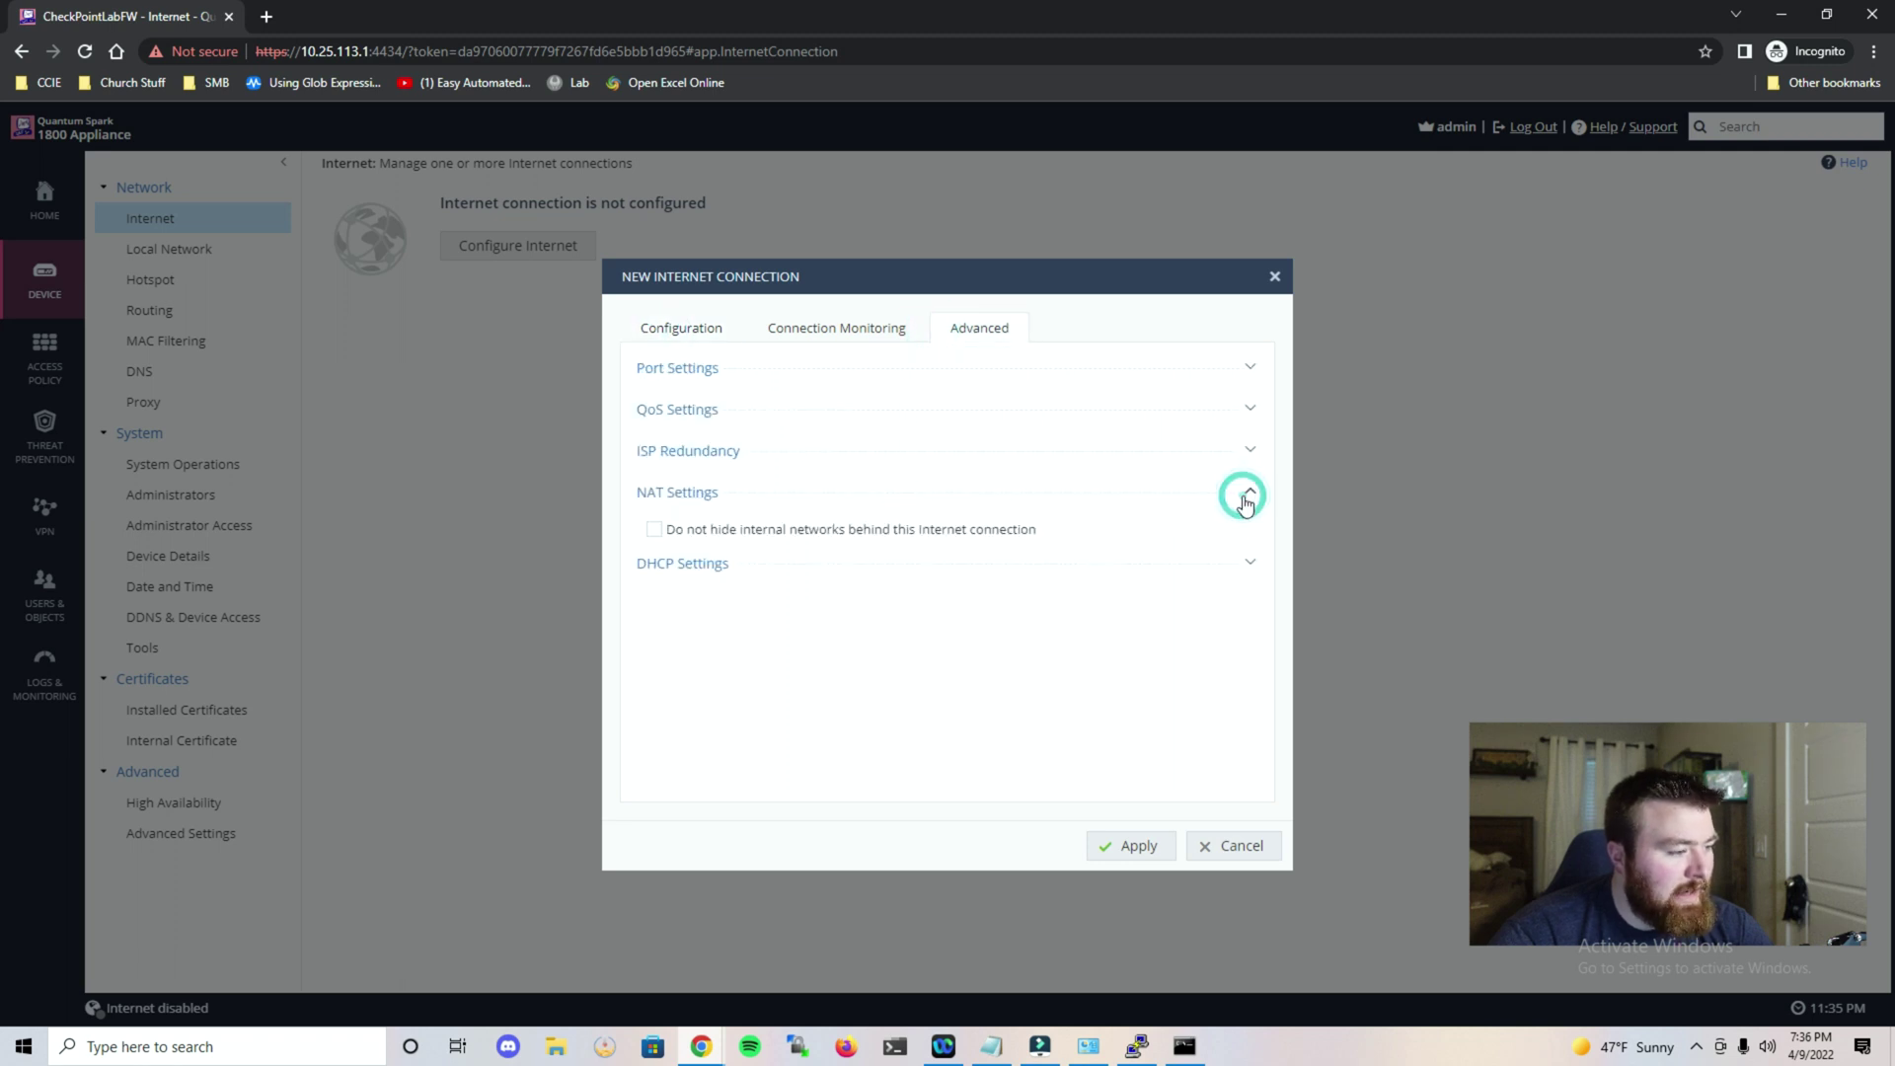
left_click(1243, 500)
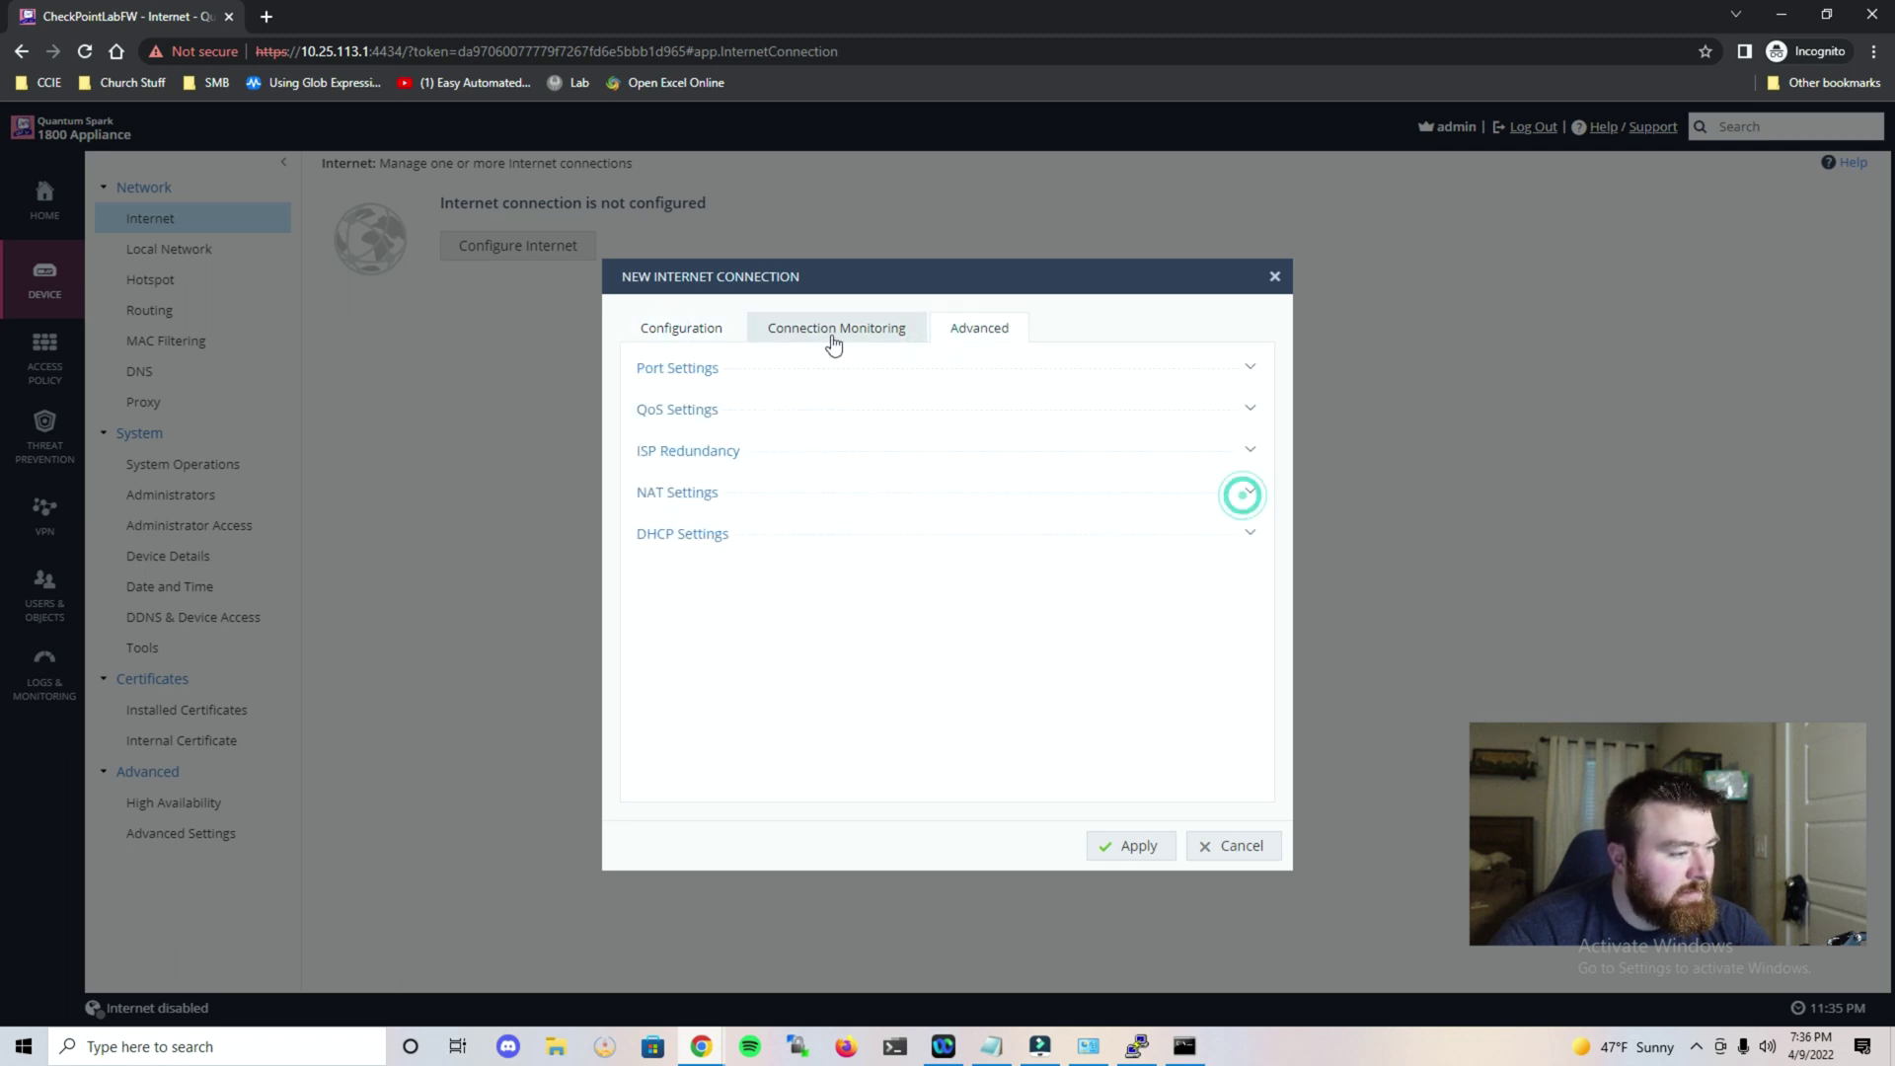
left_click(699, 326)
left_click(1153, 846)
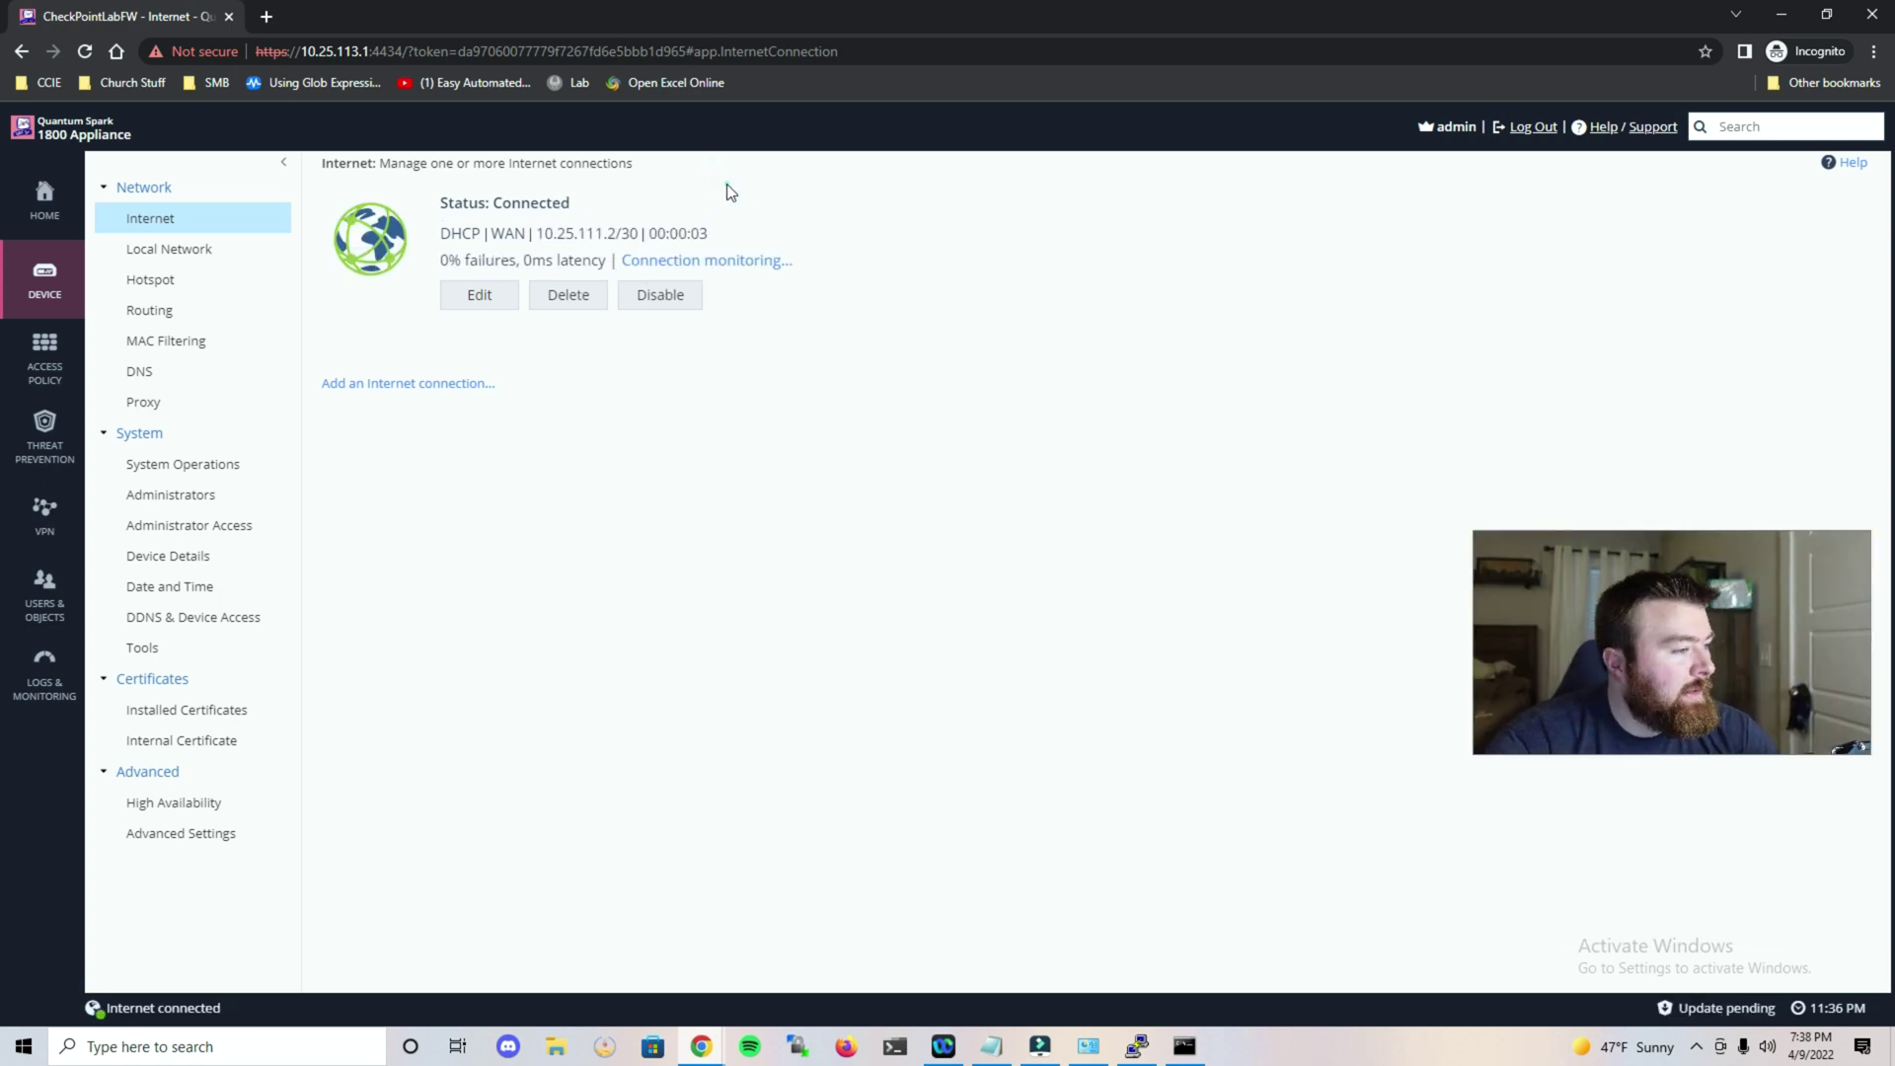
Search 'speed test' in a new tab and run Google's internet speed test
left_click(728, 190)
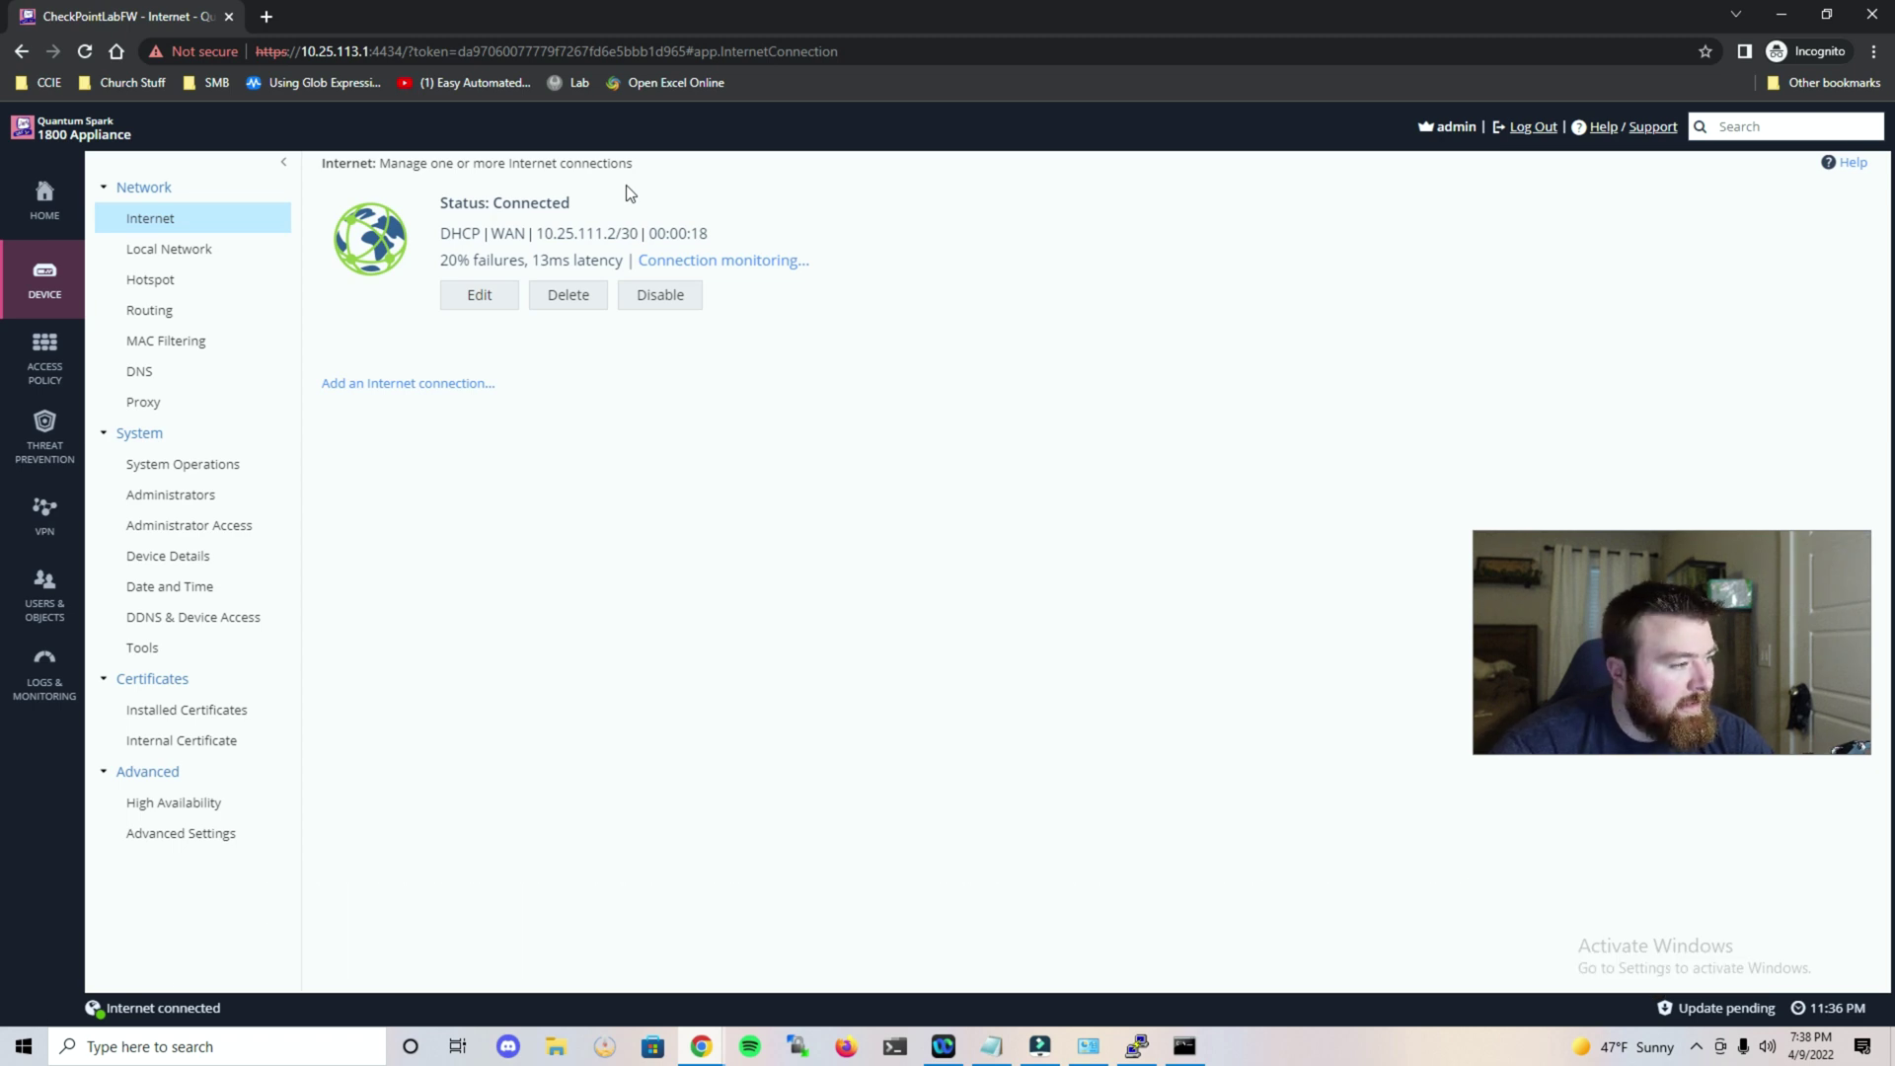
left_click(265, 17)
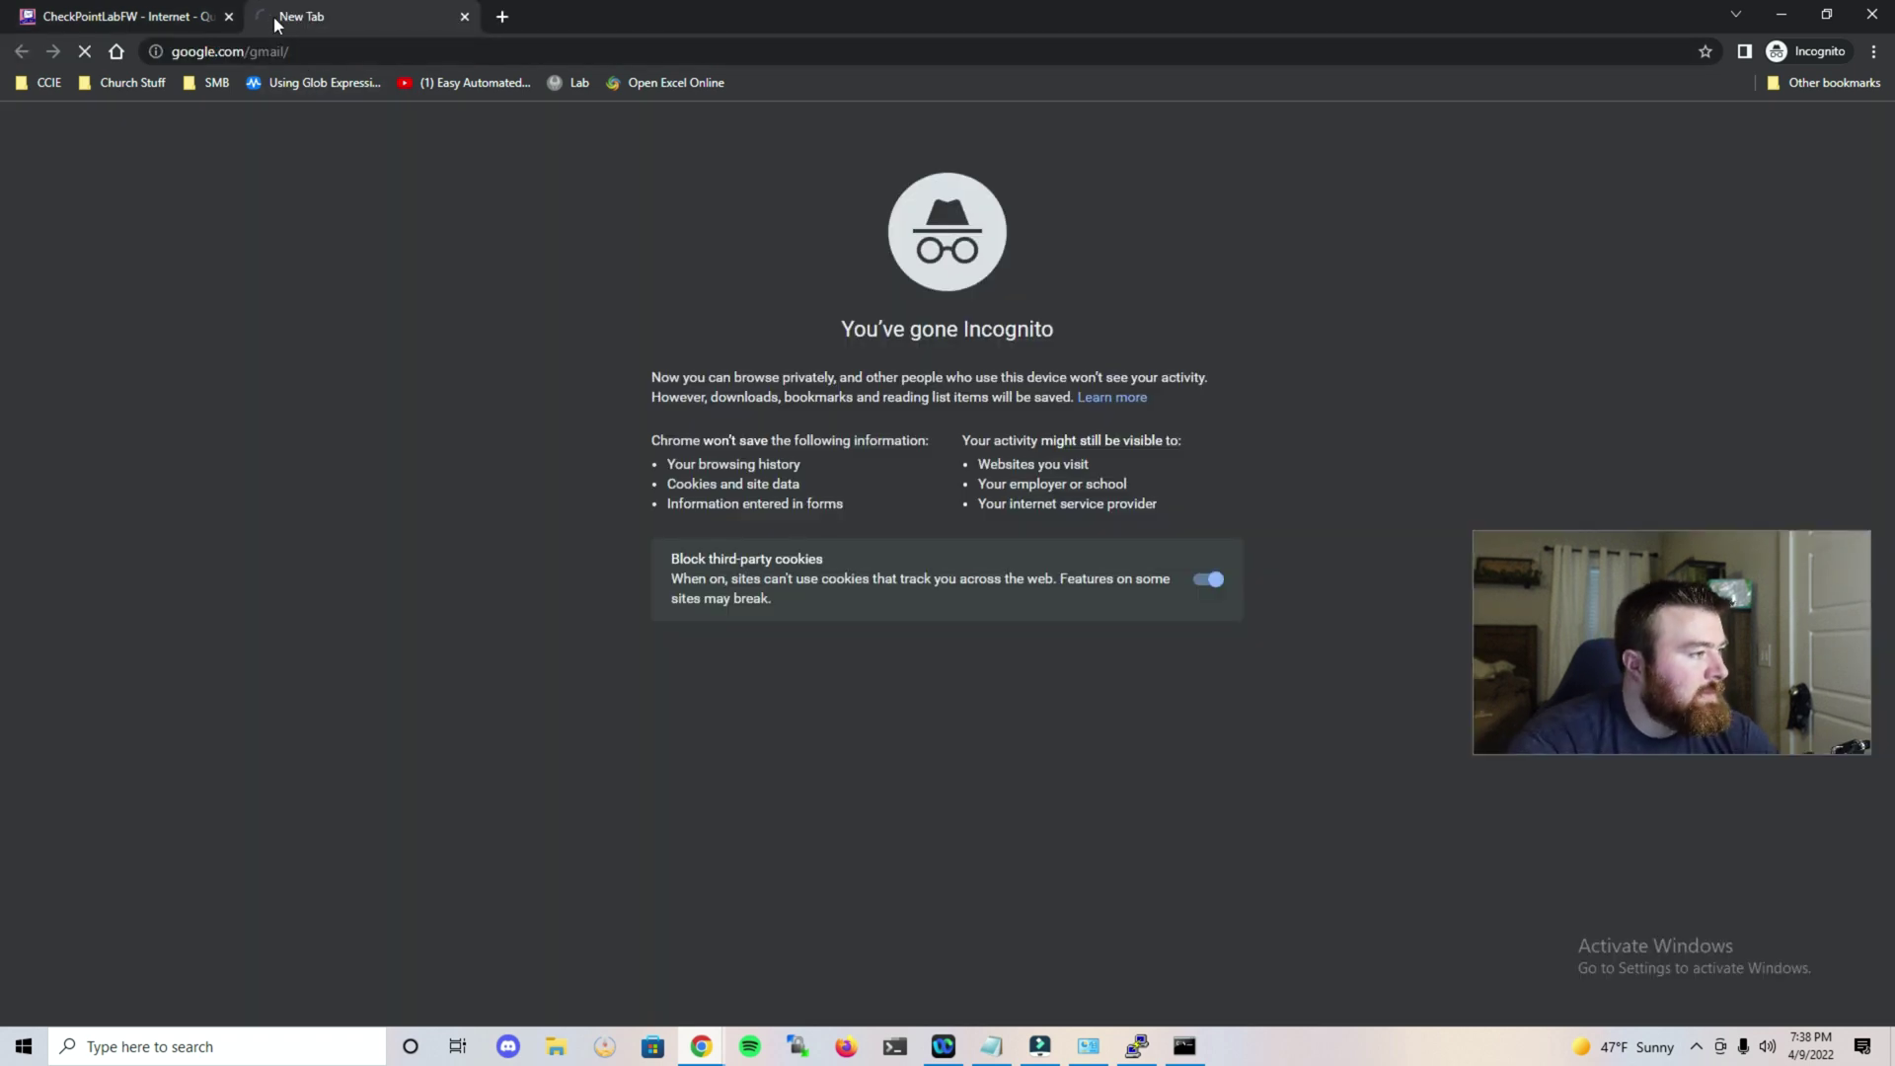
type("speed test")
key("Return")
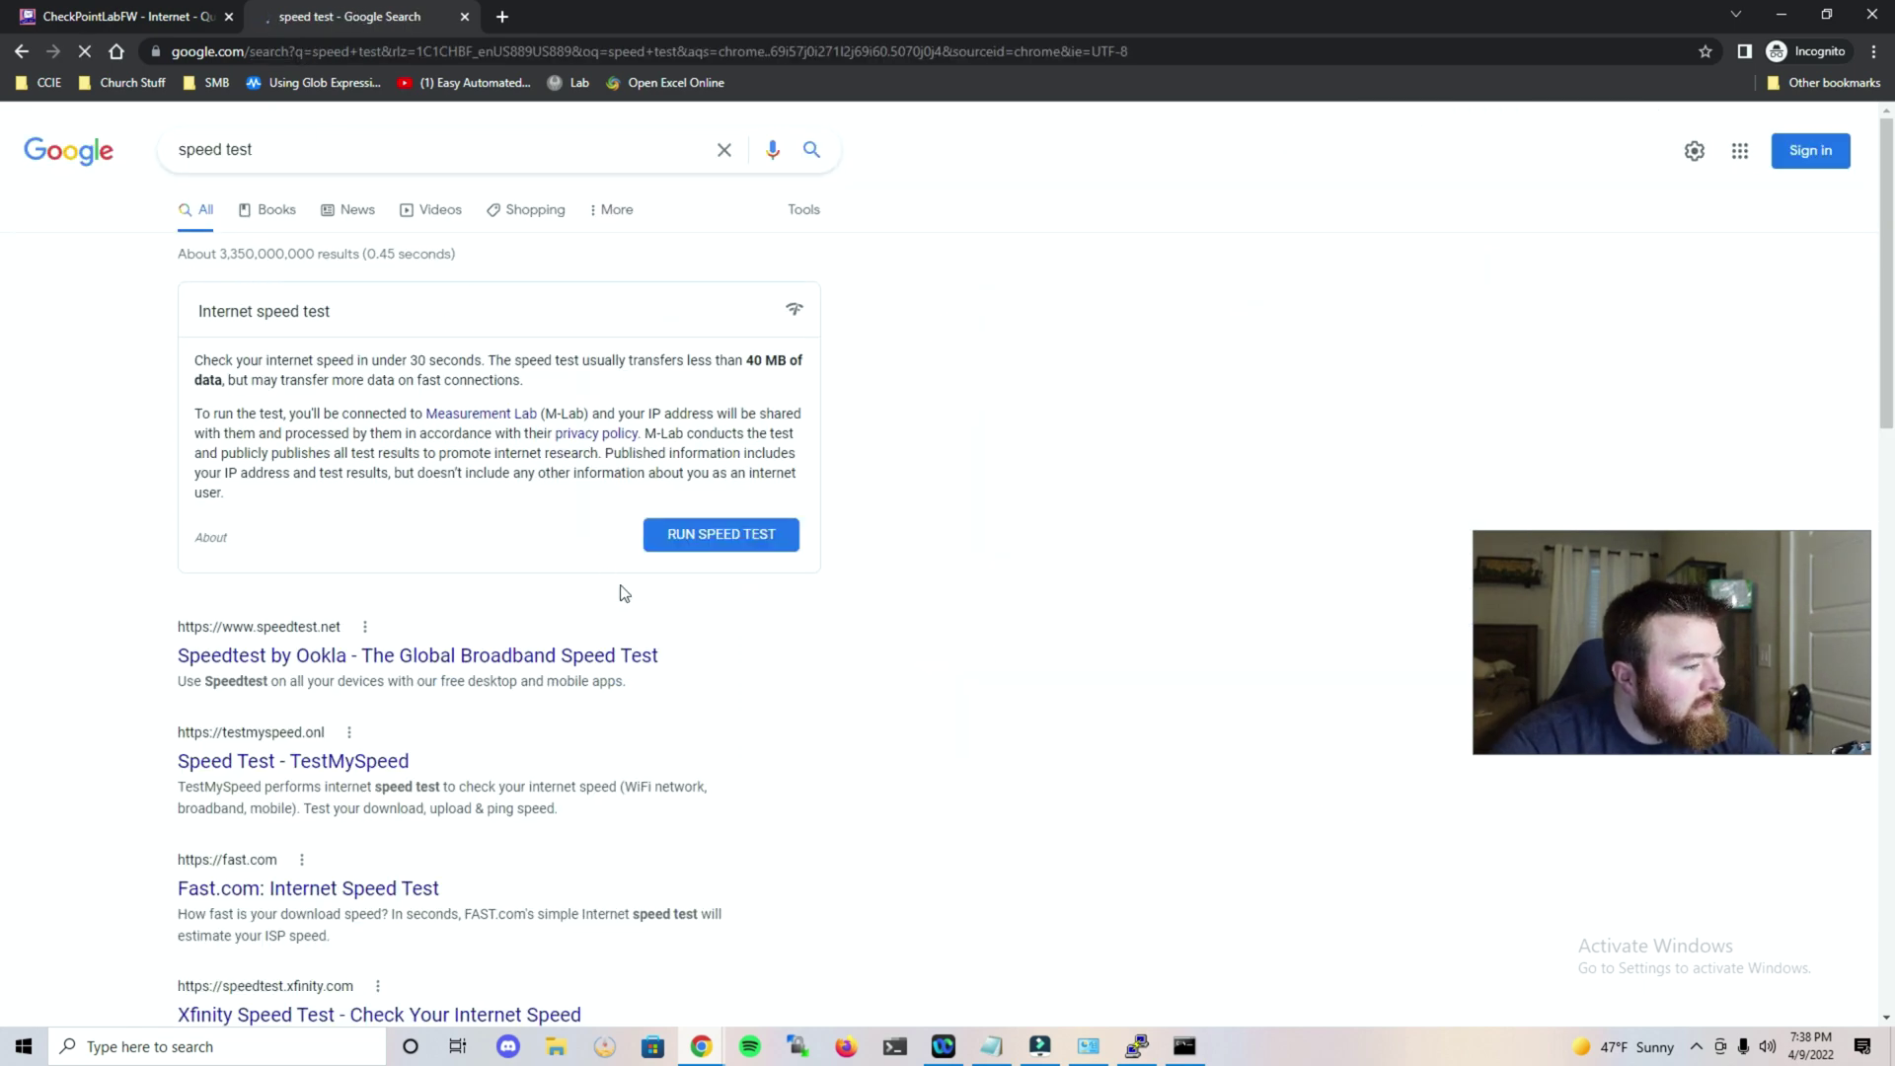
left_click(729, 540)
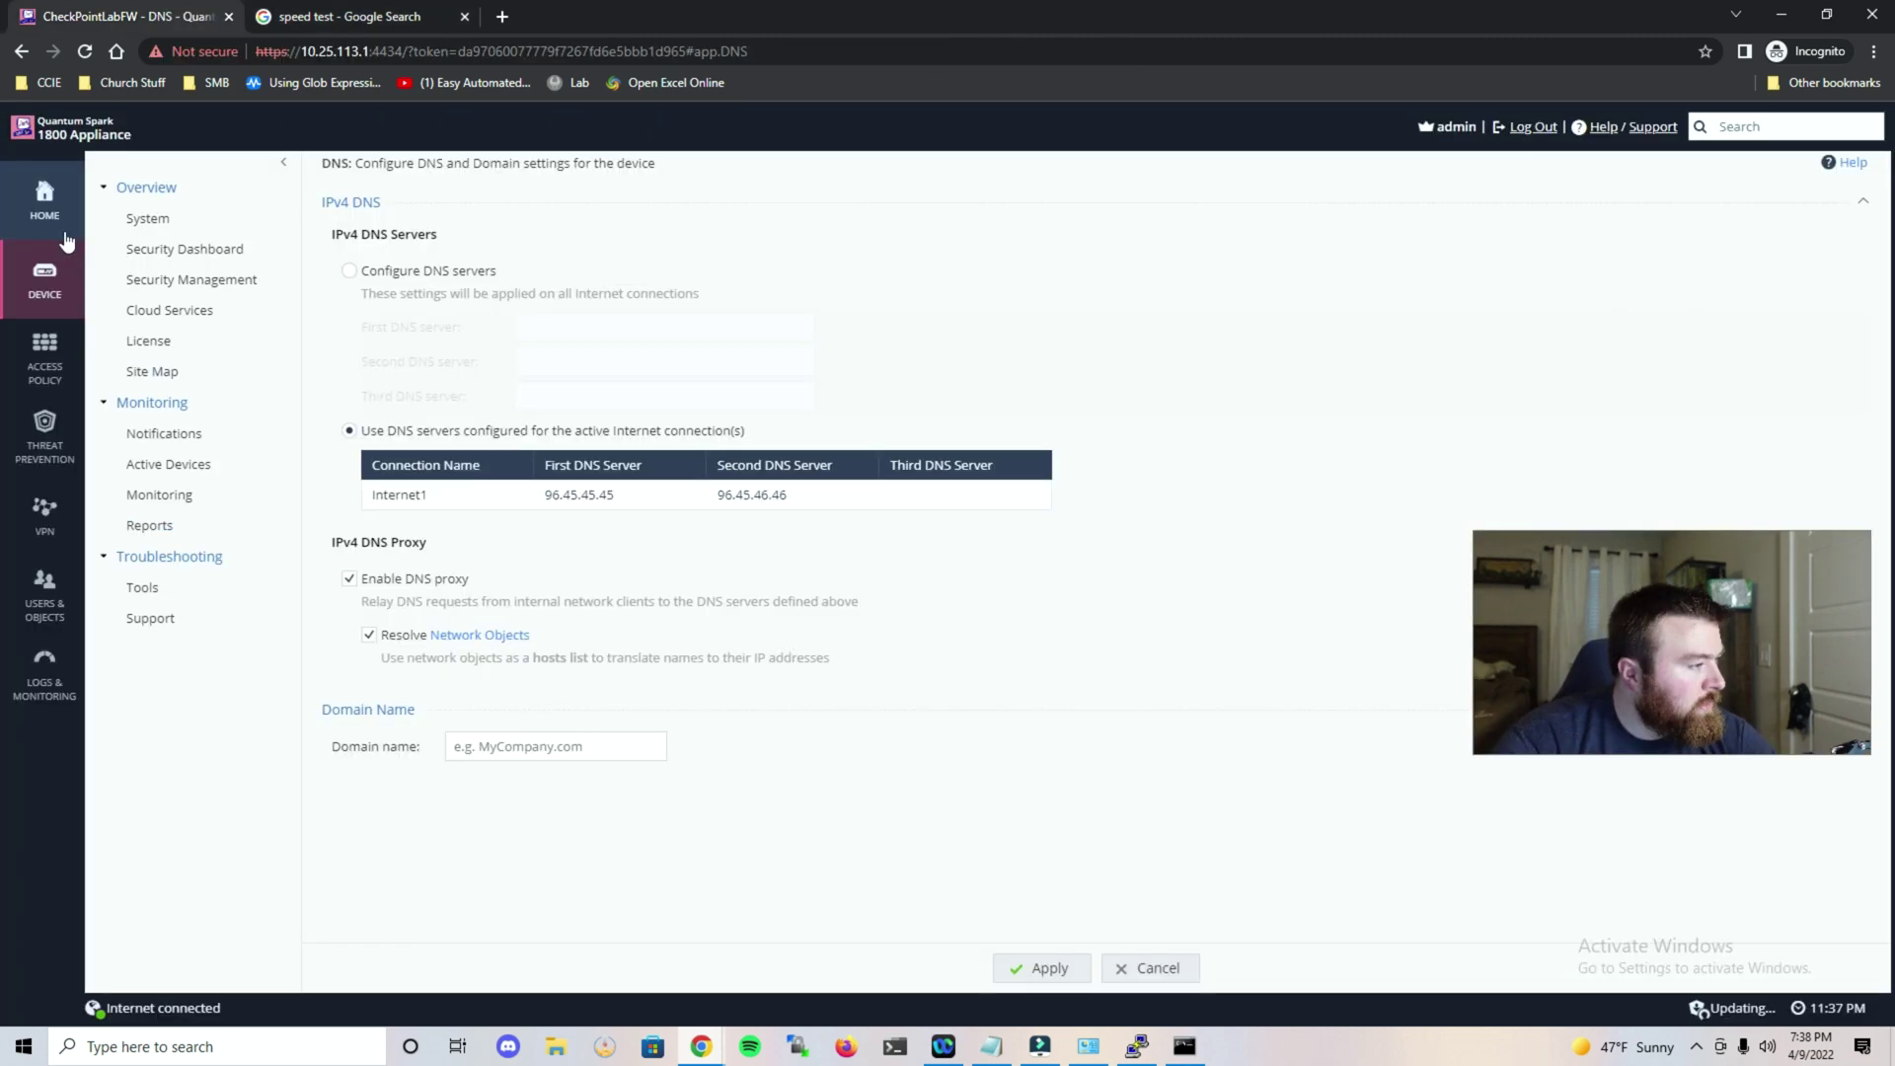
Activate the appliance license online from the Home > License page
left_click(65, 229)
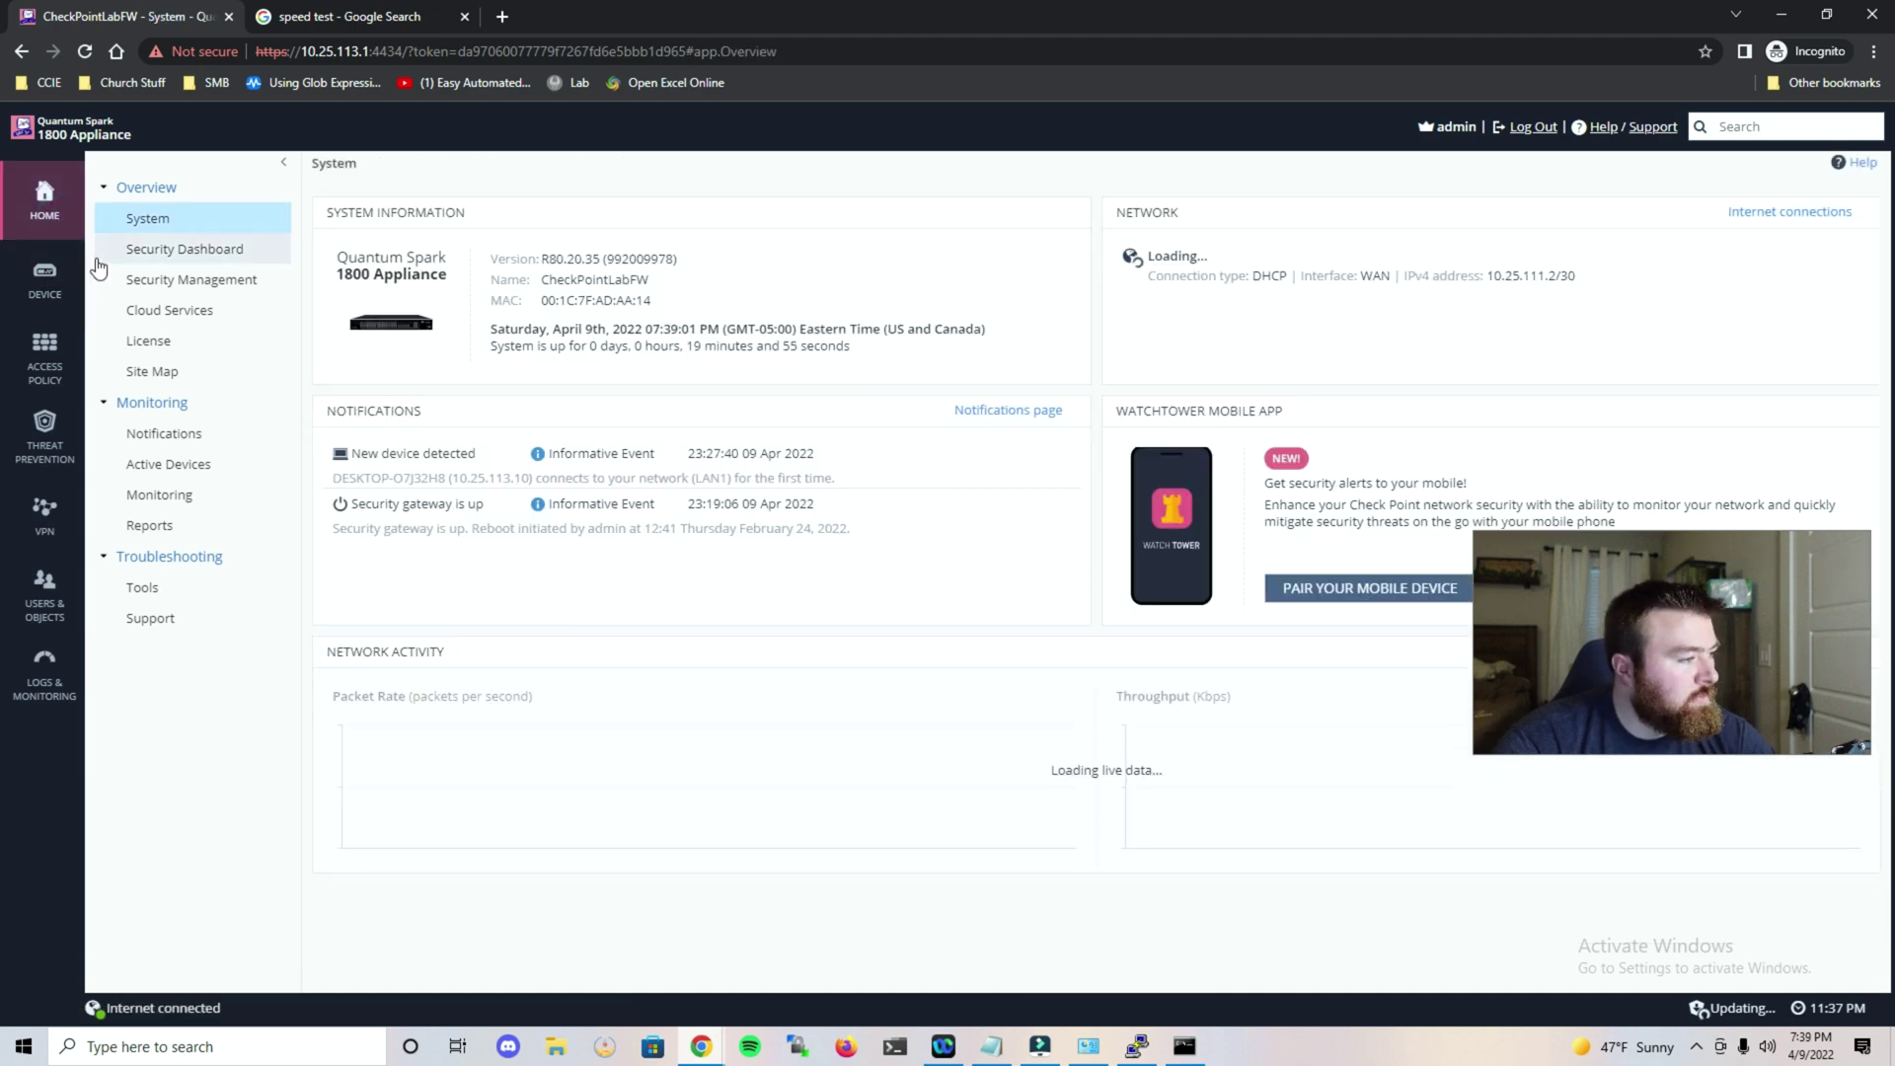
left_click(115, 339)
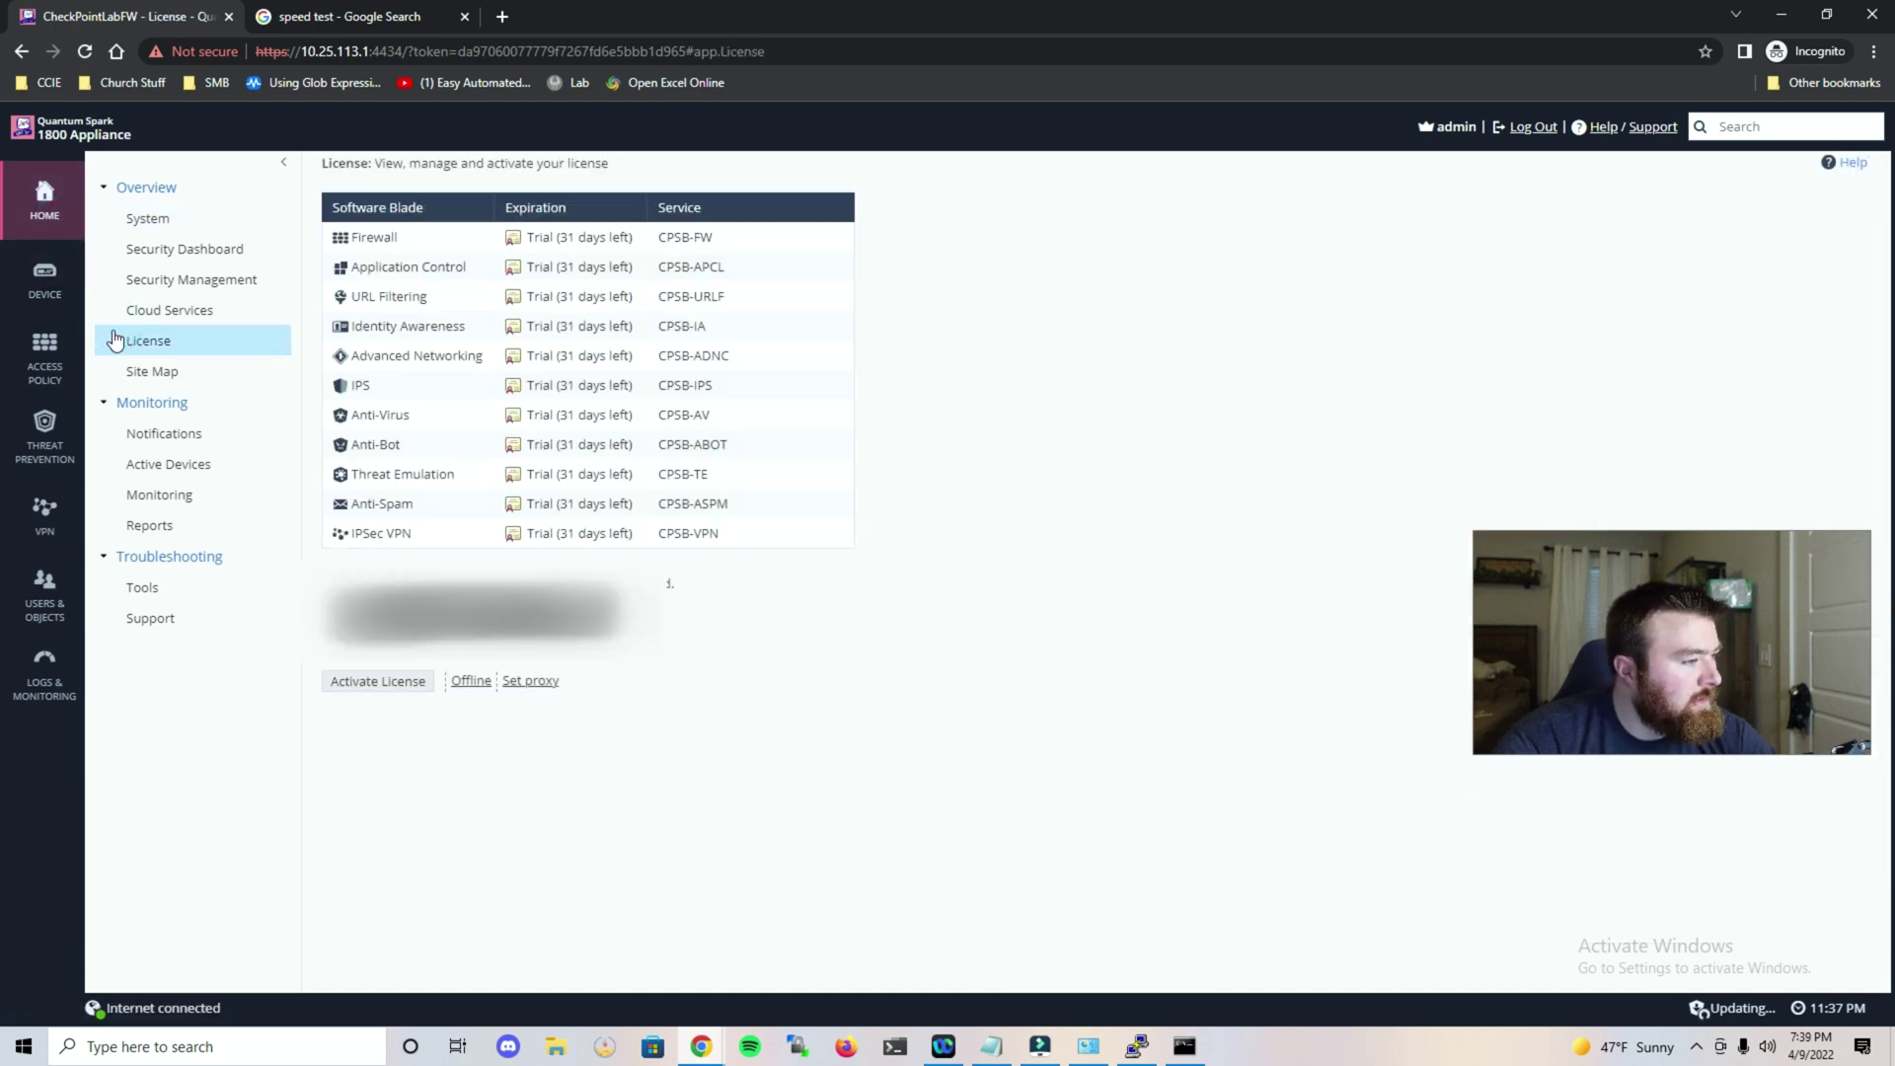
left_click(416, 690)
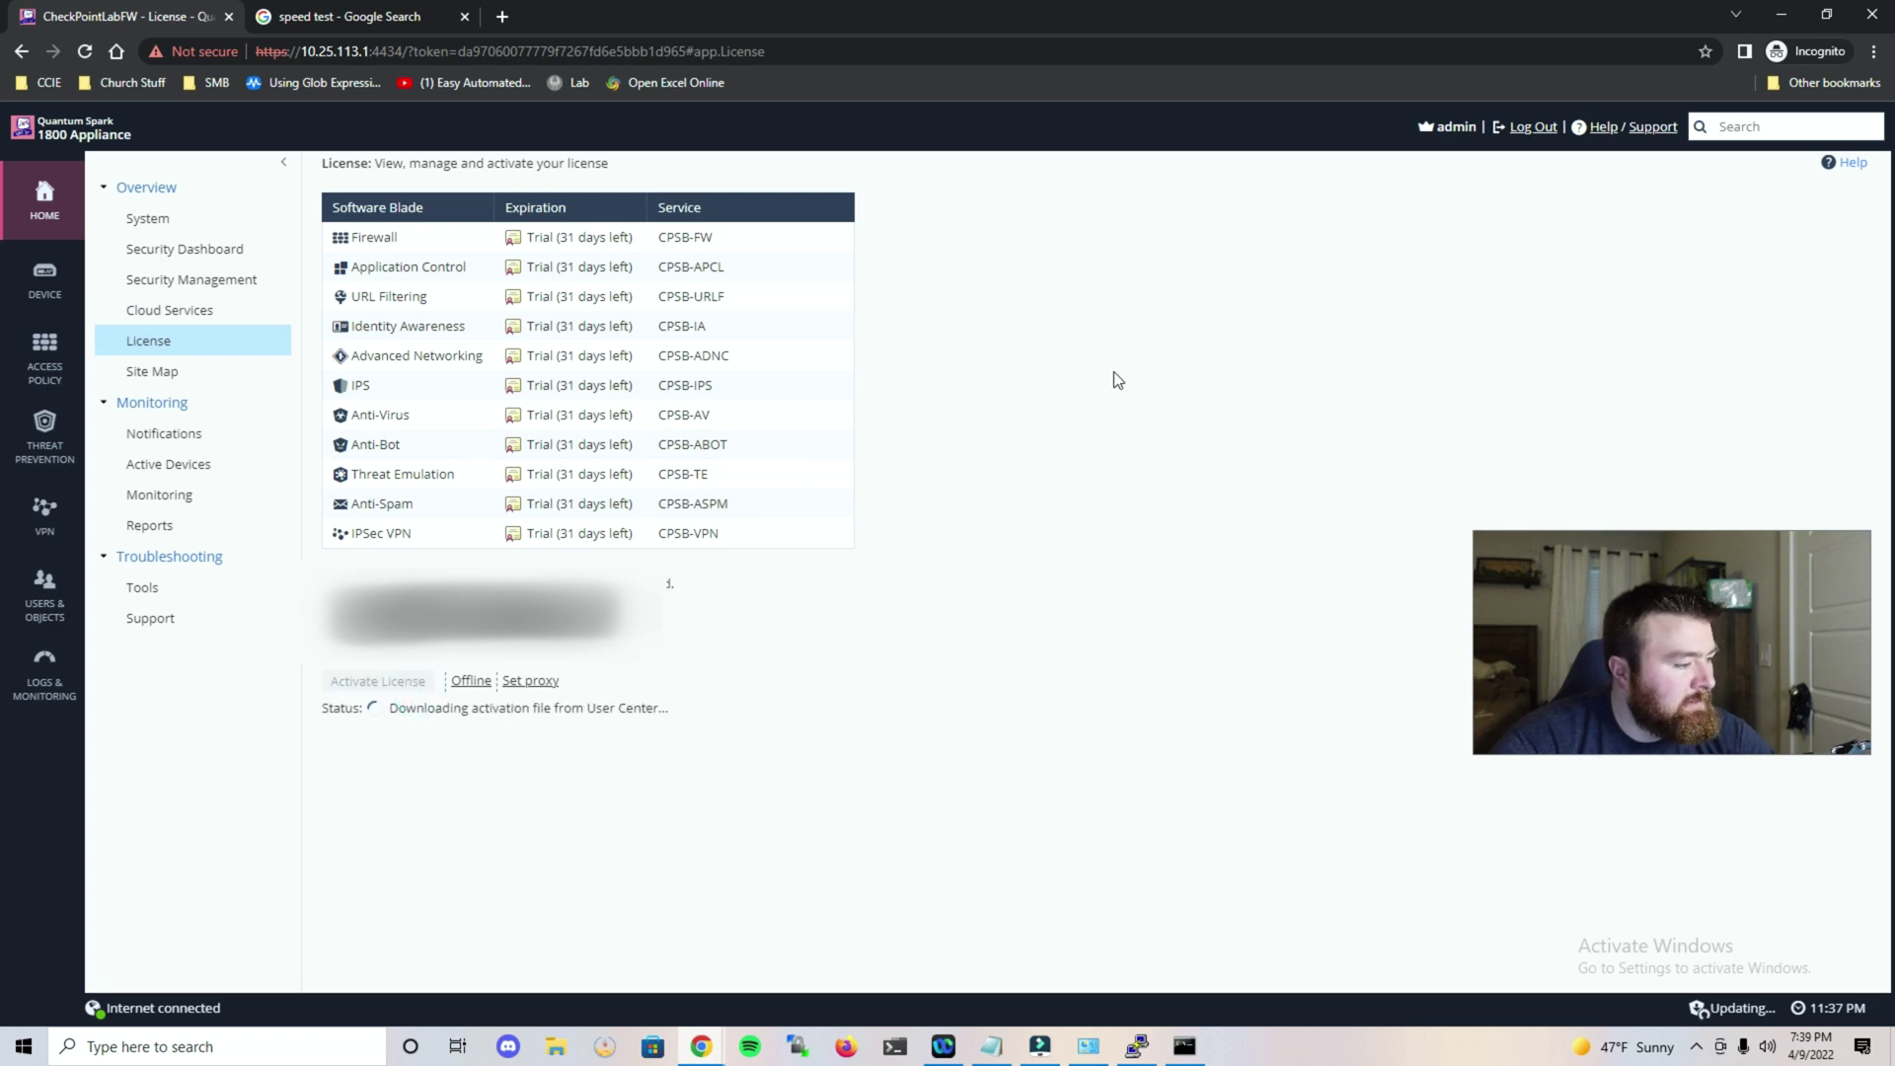